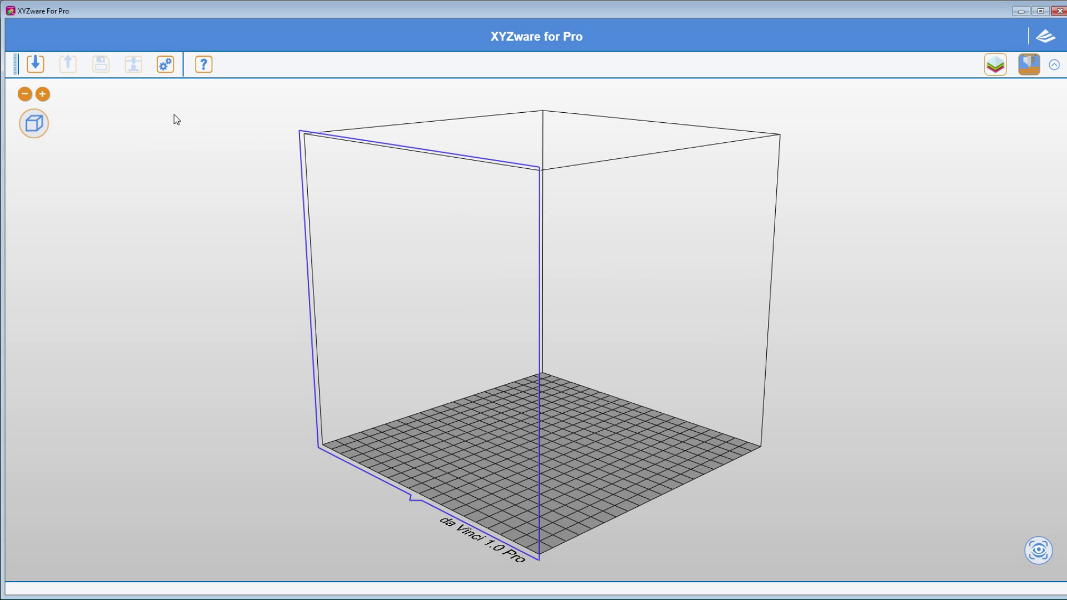
Import the model file OWL mm.stl into the build volume
left_click(35, 65)
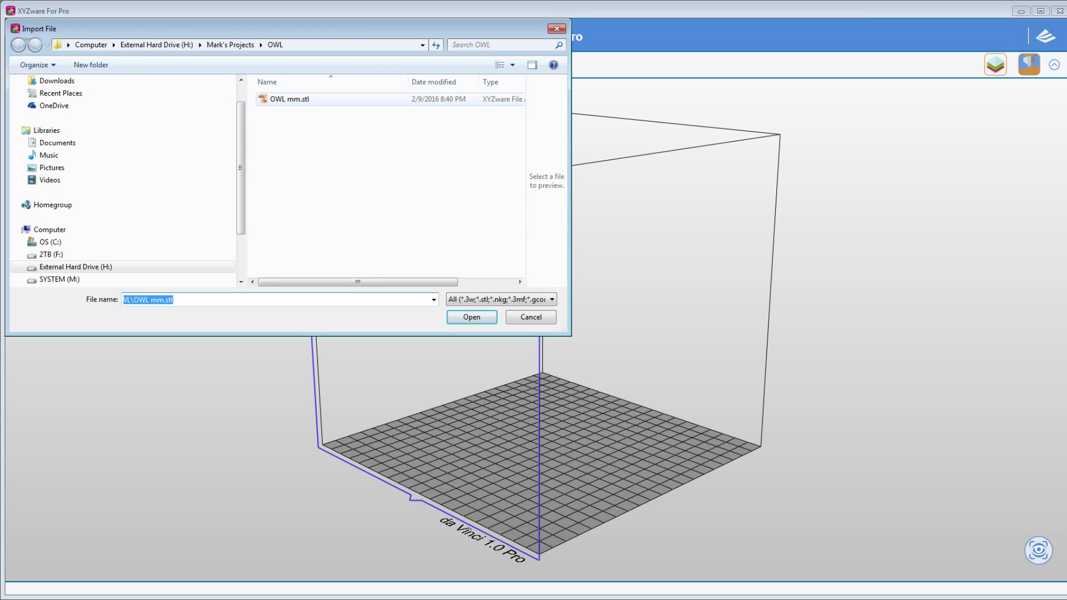
left_click(289, 99)
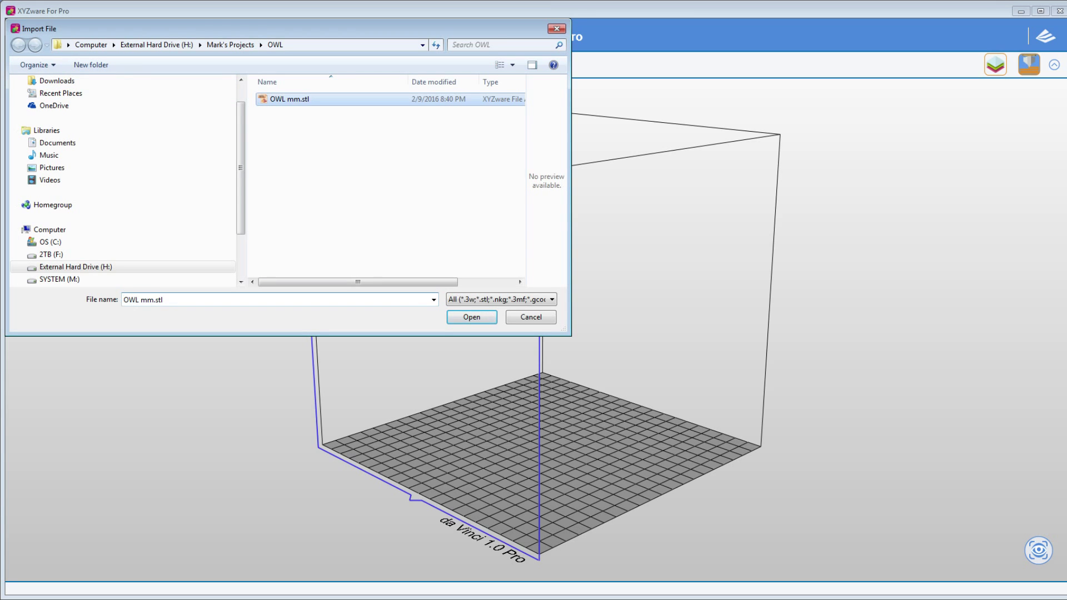
left_click(472, 317)
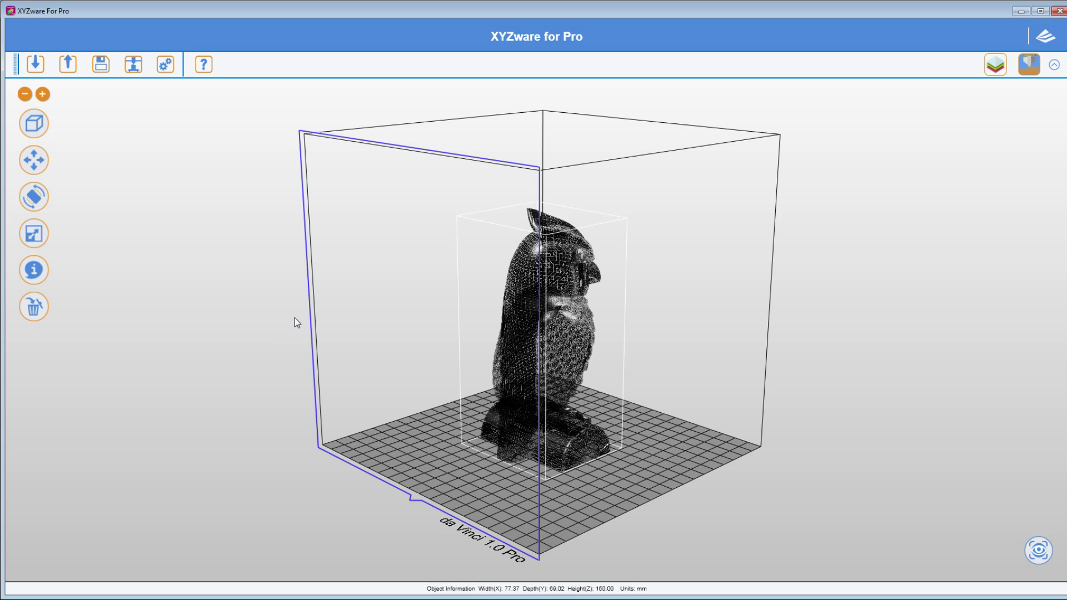
Examine the owl model and the surrounding build volume from farther away and closer up
left_click(23, 95)
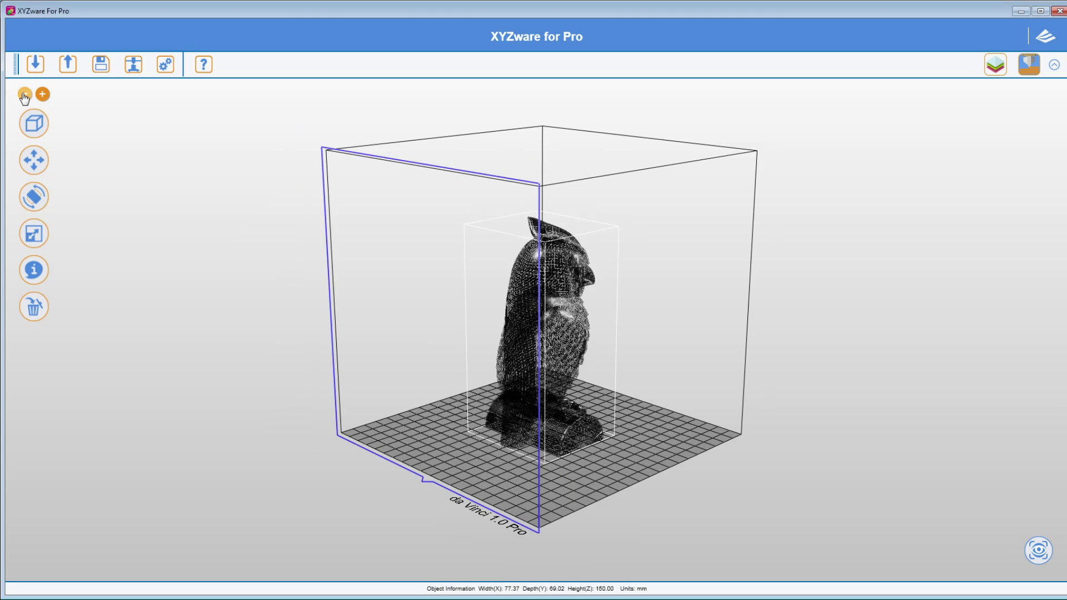
left_click(24, 96)
left_click(24, 96)
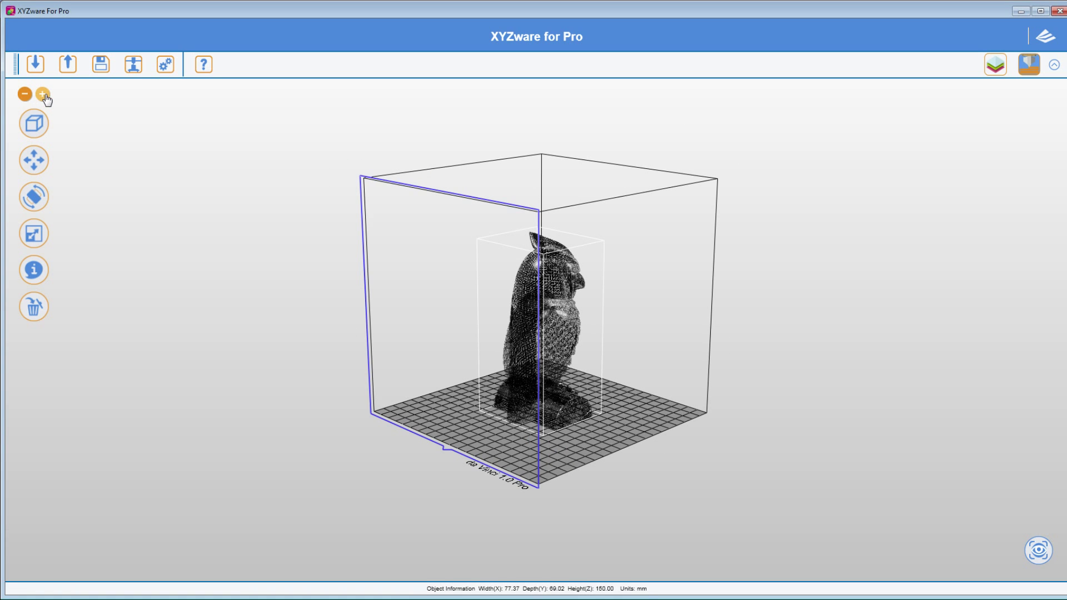
left_click(43, 95)
left_click(43, 94)
left_click(43, 94)
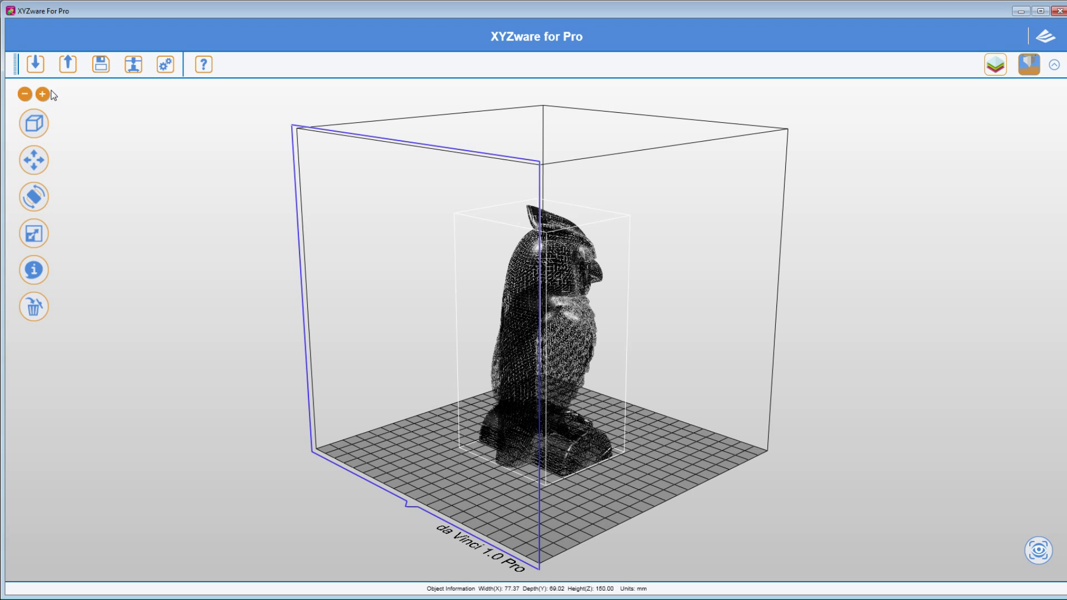
left_click(258, 271)
scroll(257, 272, "down", 5)
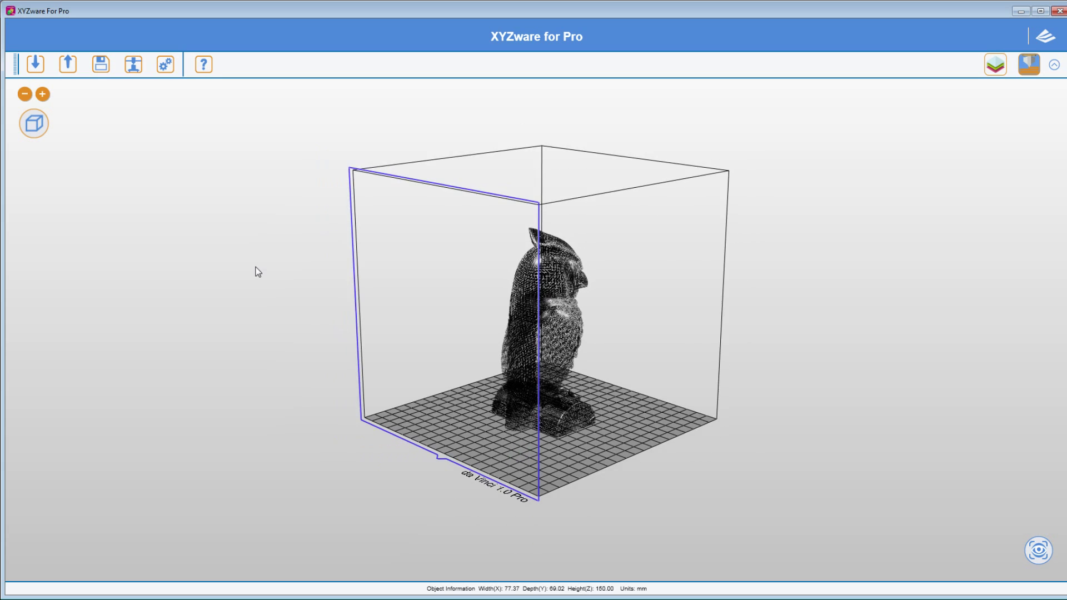
scroll(258, 272, "up", 5)
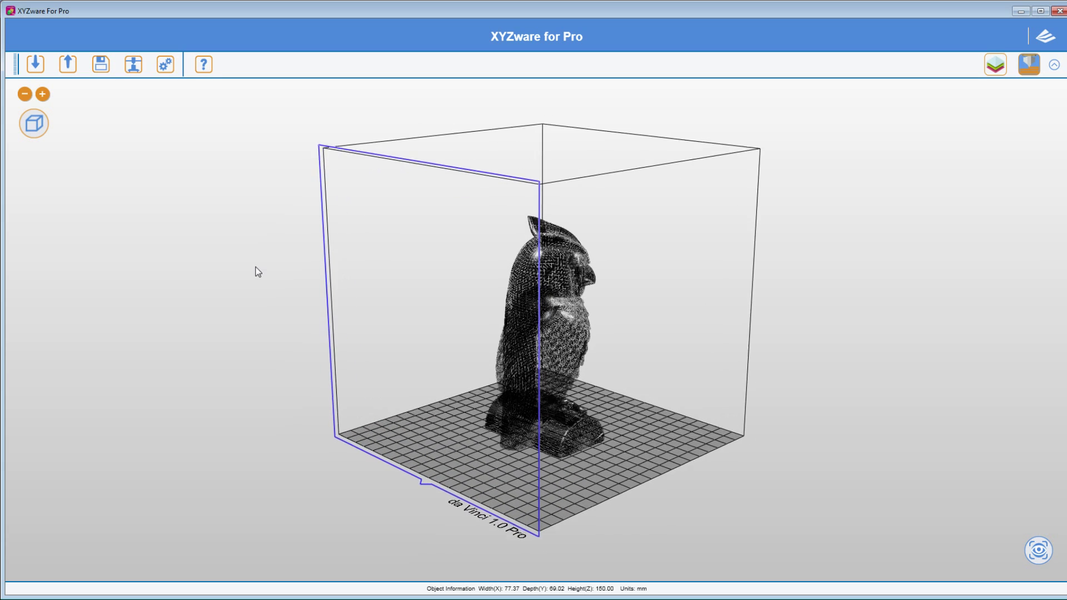
View the owl from the preset top, bottom and front directions, ending on the front view
left_click(35, 126)
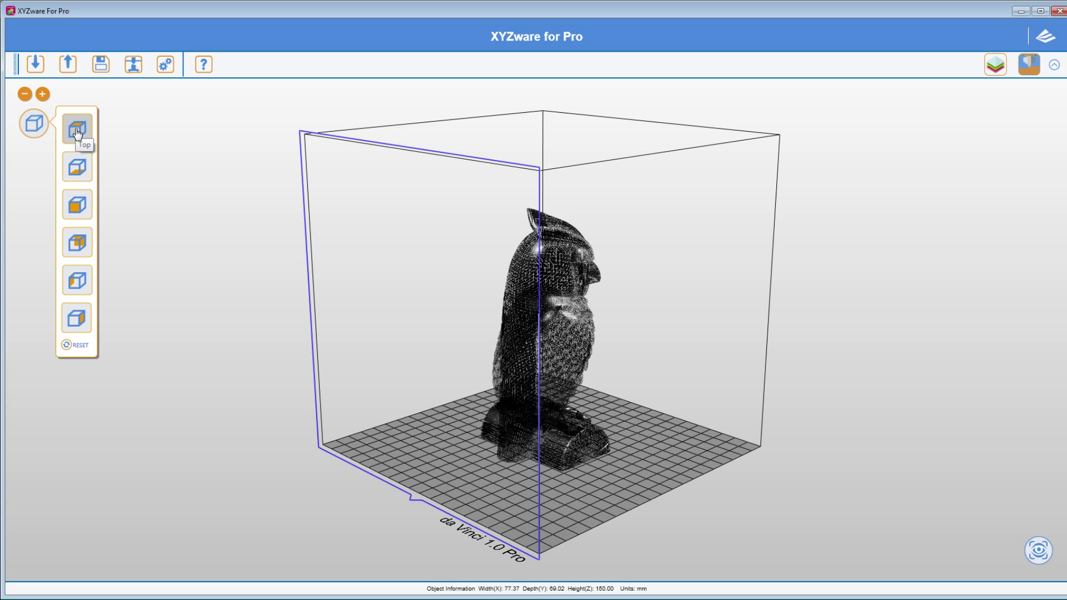
left_click(77, 131)
left_click(77, 167)
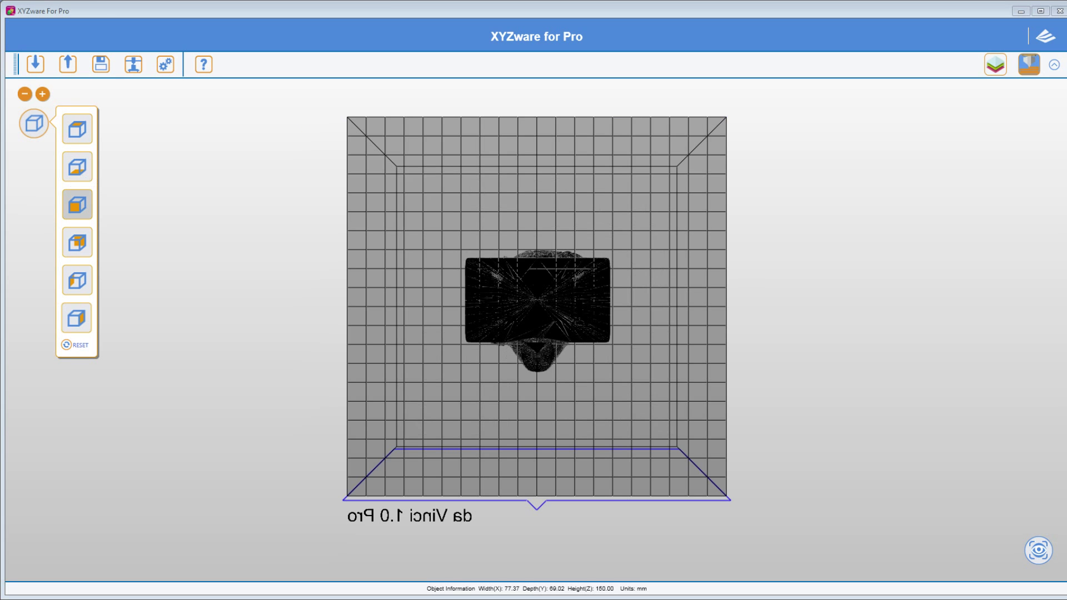
left_click(78, 205)
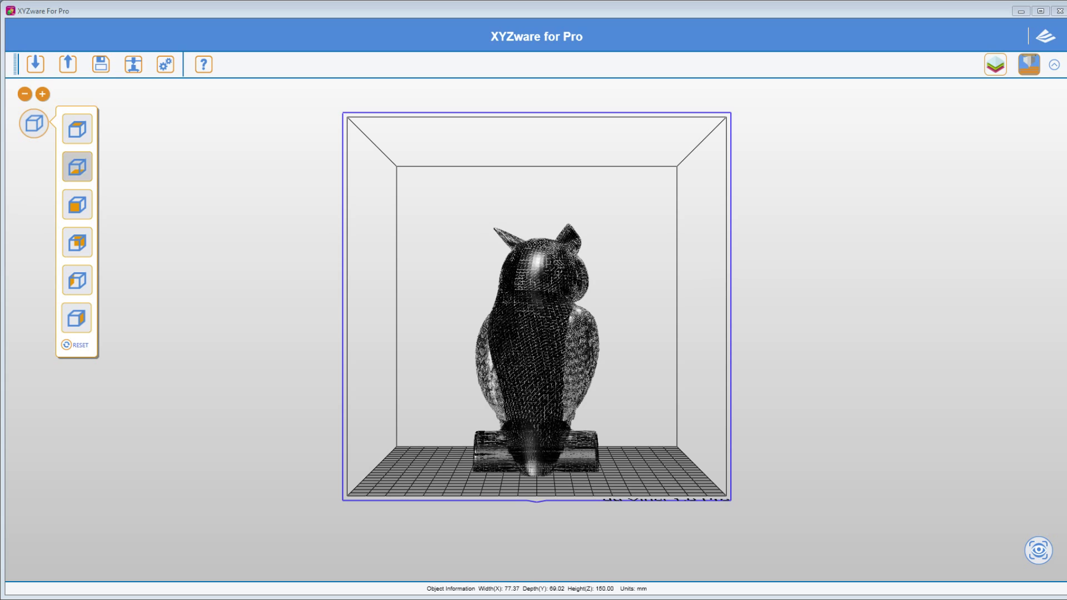
left_click(77, 128)
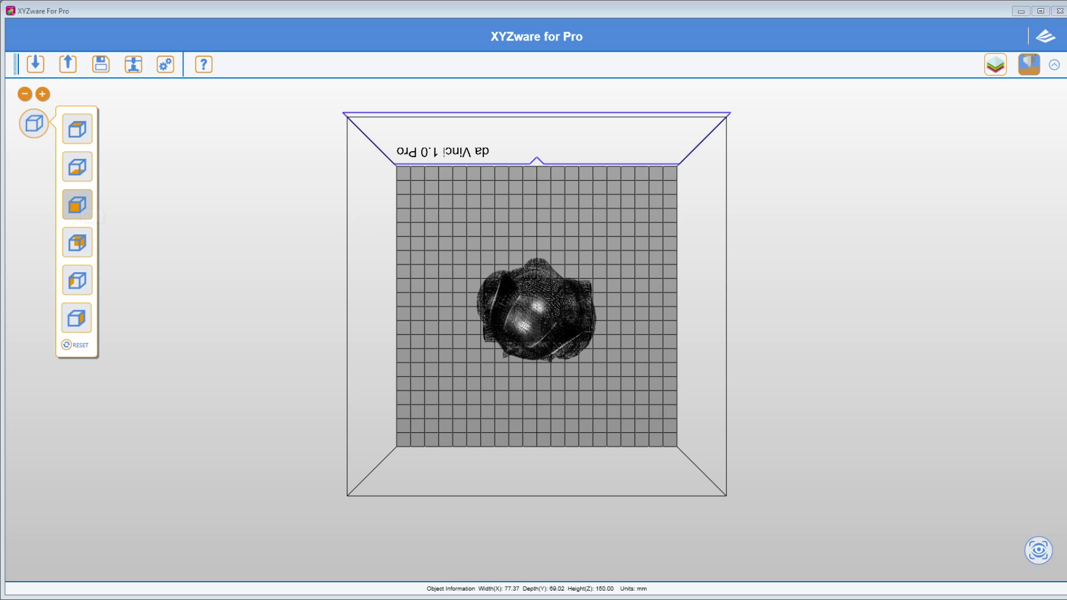
left_click(77, 204)
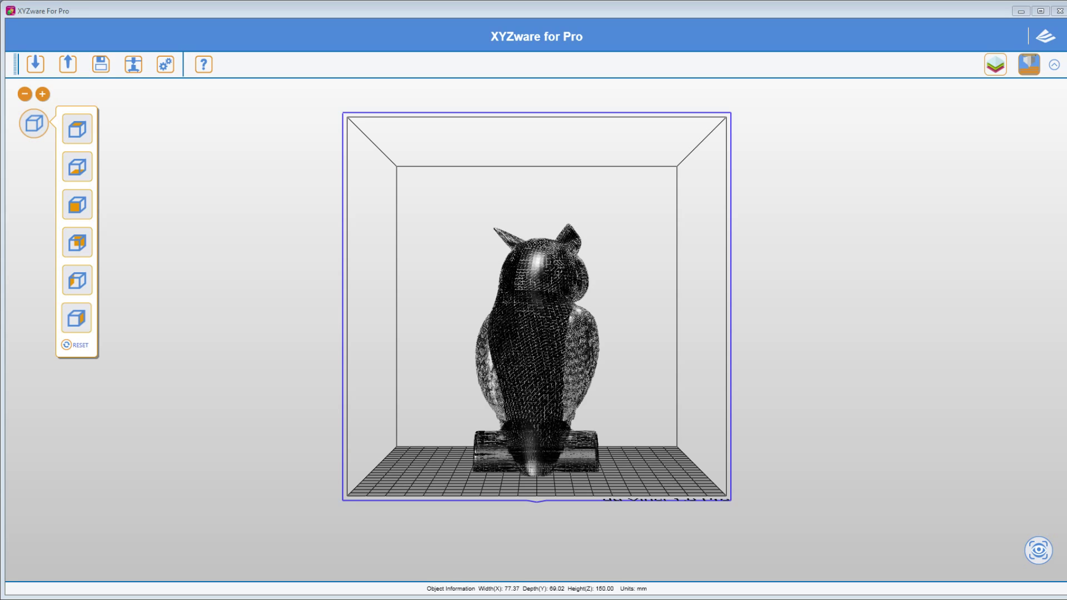
Inspect the owl from its front and back sides within the build volume at different distances
left_click_drag(769, 325, 683, 380)
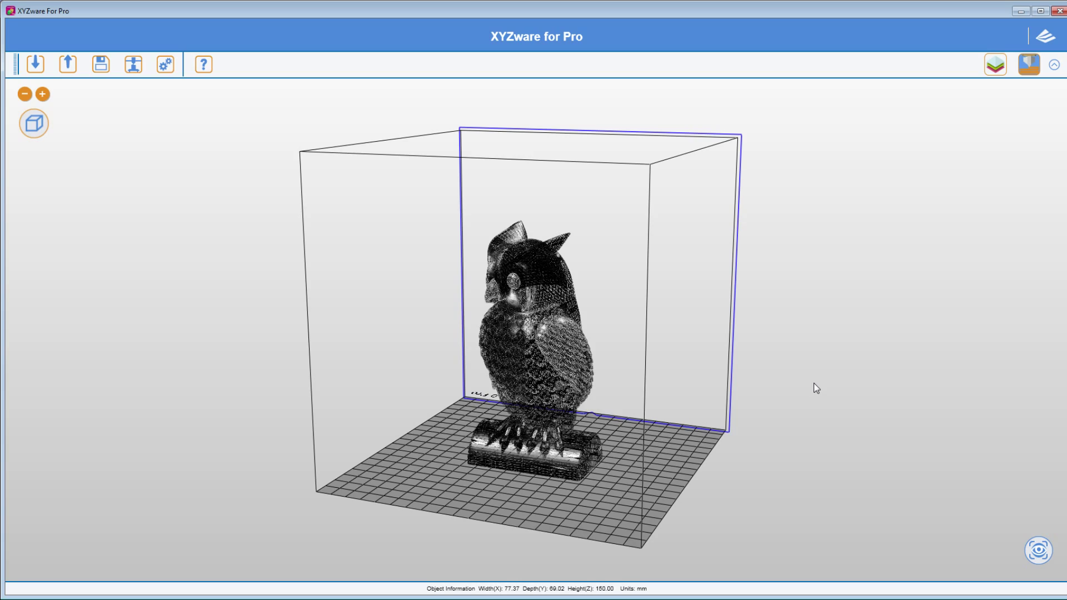
left_click_drag(817, 388, 503, 391)
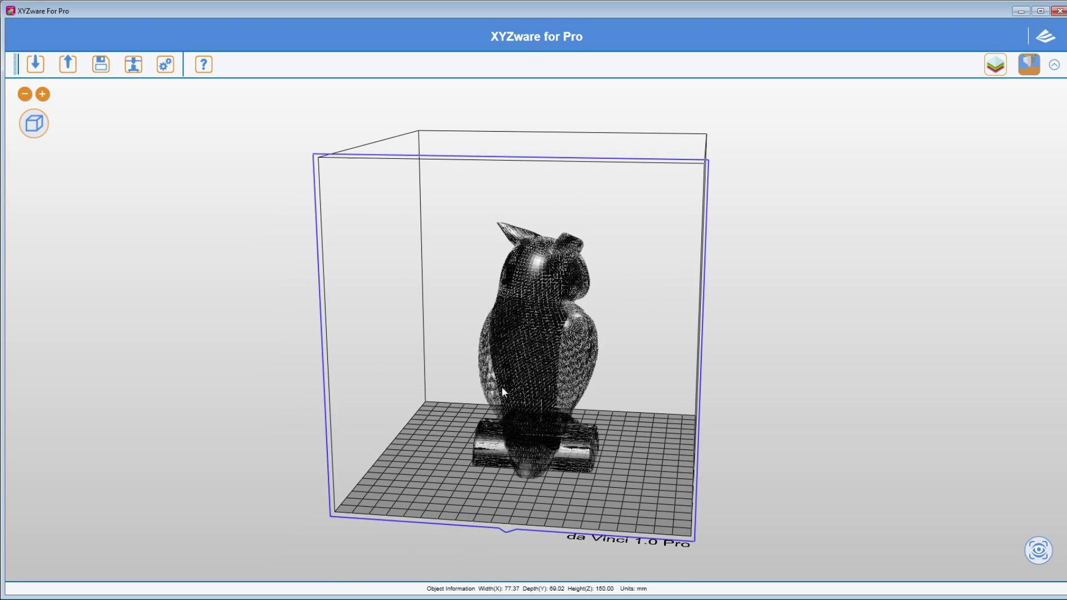
scroll(809, 382, "down", 3)
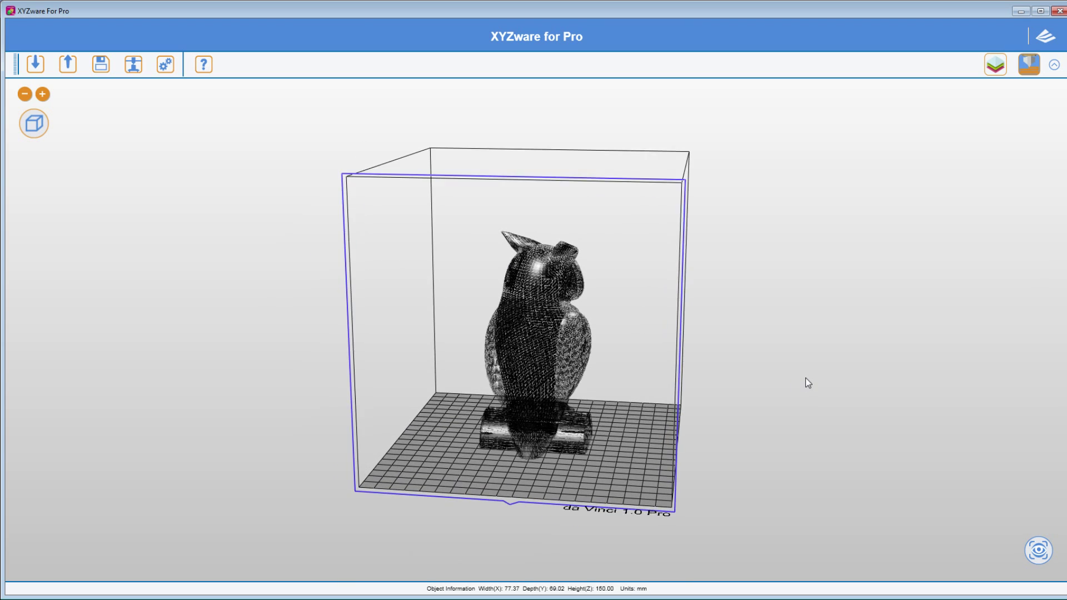
scroll(808, 382, "up", 2)
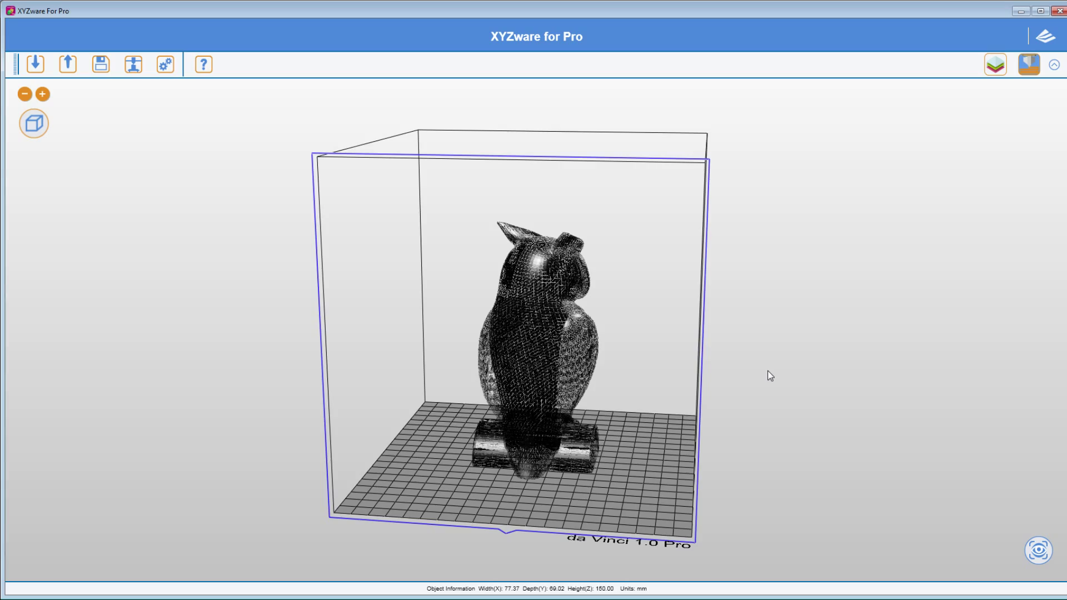
right_click_drag(770, 377, 808, 370)
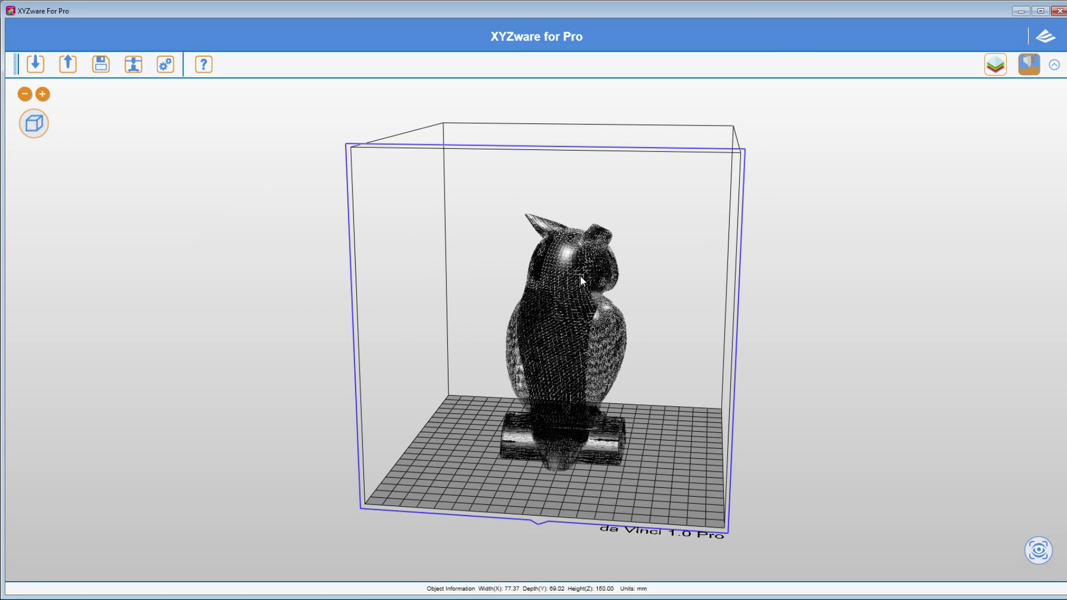
Move the owl to X 126 mm and Y 90 mm, and raise it to Z 13 mm
left_click(570, 287)
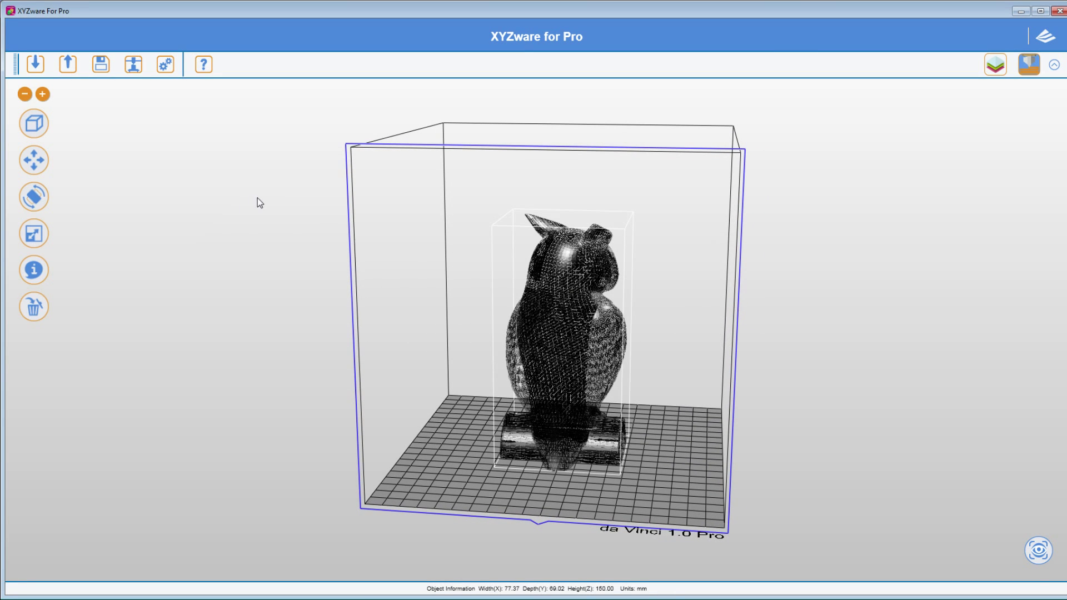
left_click(32, 162)
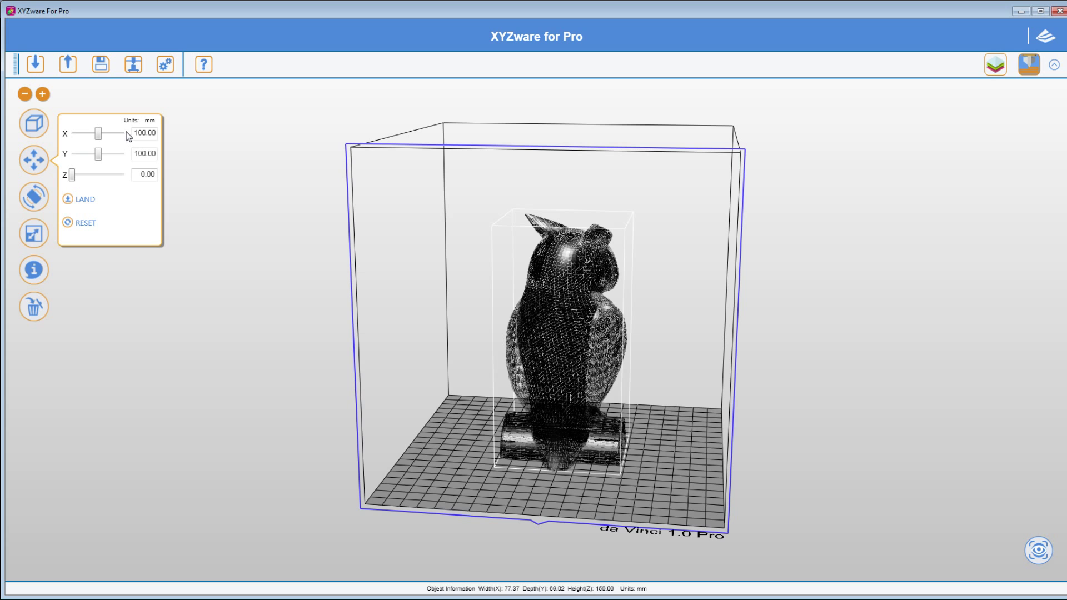
left_click(98, 135)
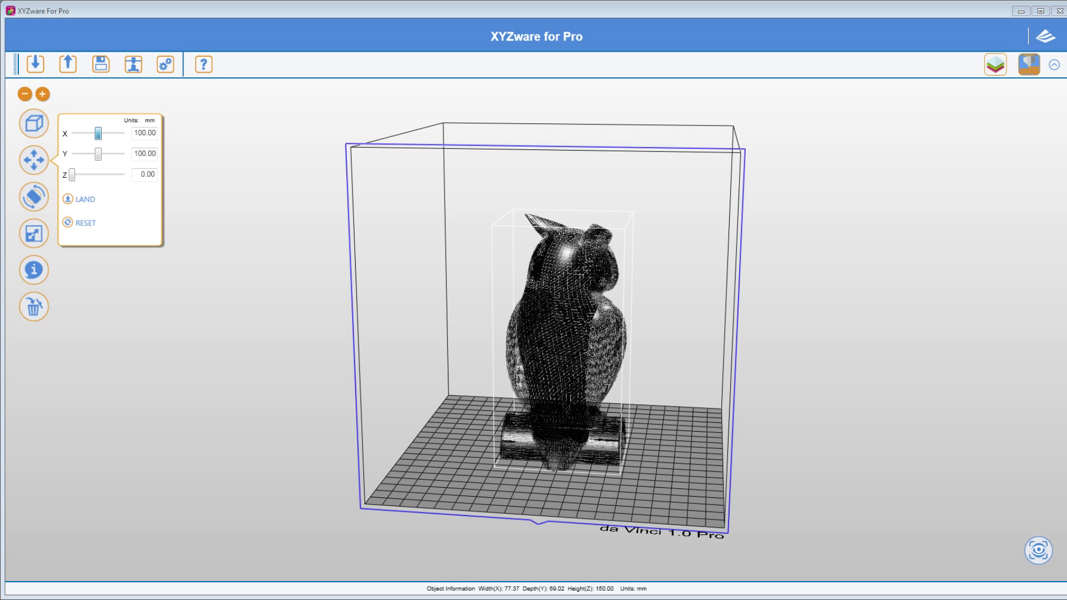
left_click_drag(98, 133, 72, 175)
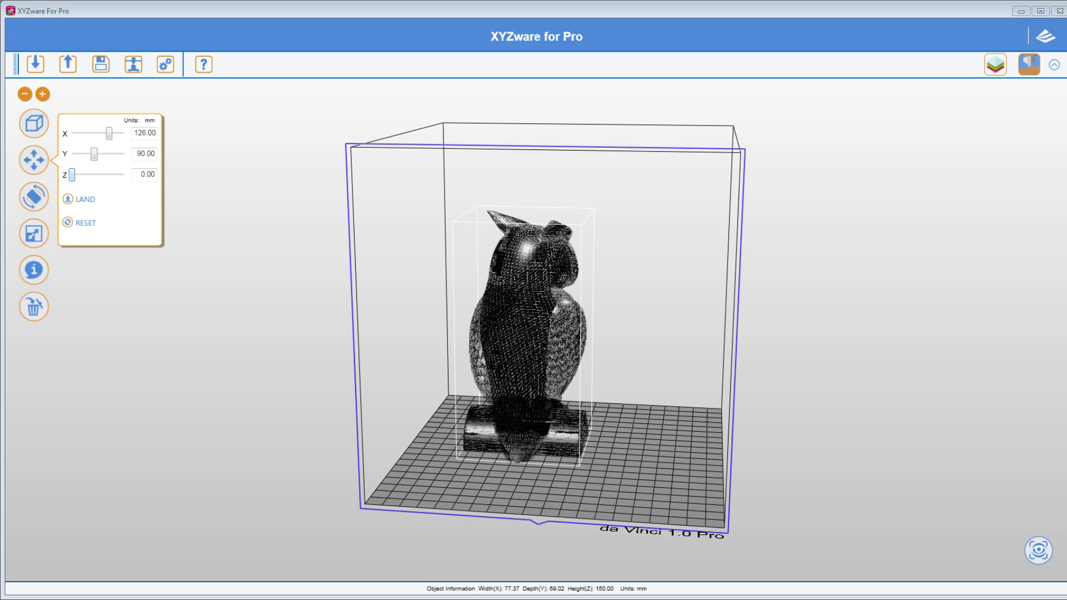
mouse_move(72, 175)
left_mouse_down()
mouse_move(84, 175)
mouse_move(72, 176)
left_mouse_up()
left_click_drag(72, 175, 85, 175)
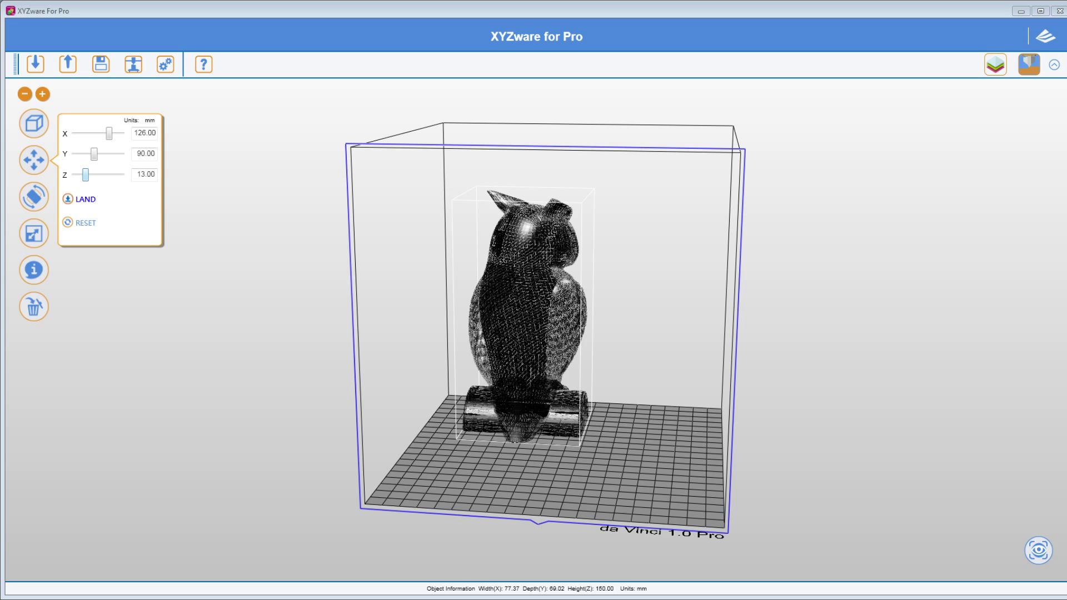
Land the owl on the print bed and return it to X 100 mm and Y 100 mm
left_click(83, 199)
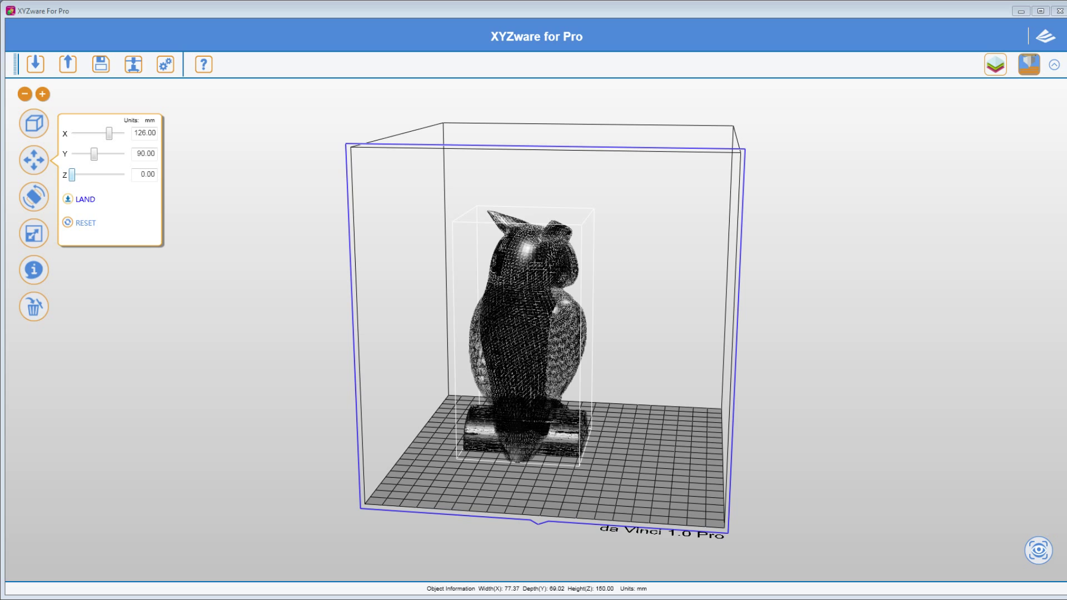
left_click_drag(109, 133, 98, 133)
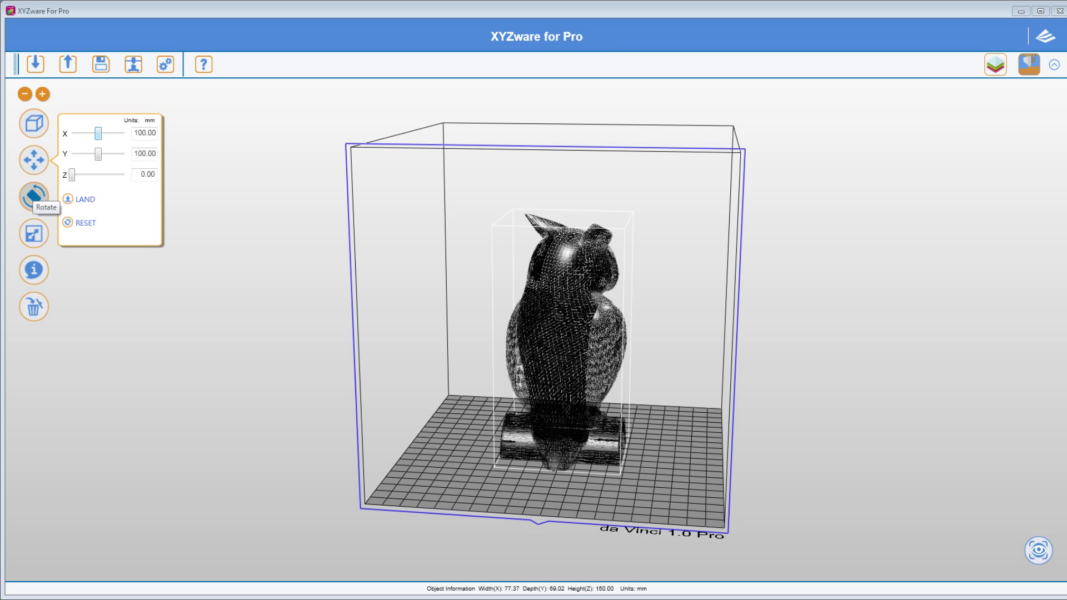
Rotate the owl 180 degrees about the Z axis and deselect it
left_click(33, 196)
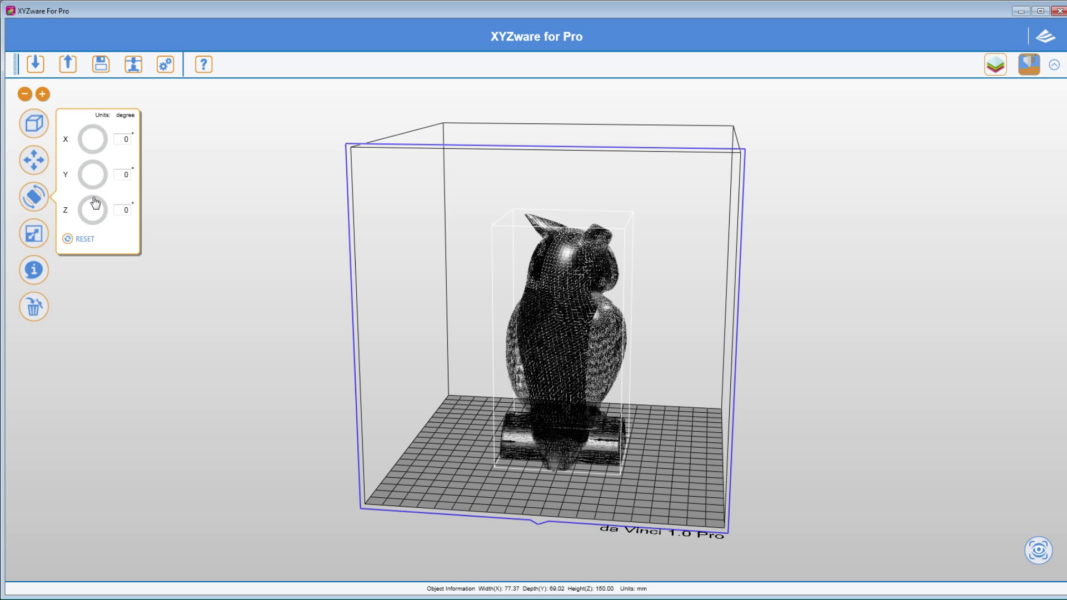
left_click_drag(96, 203, 92, 224)
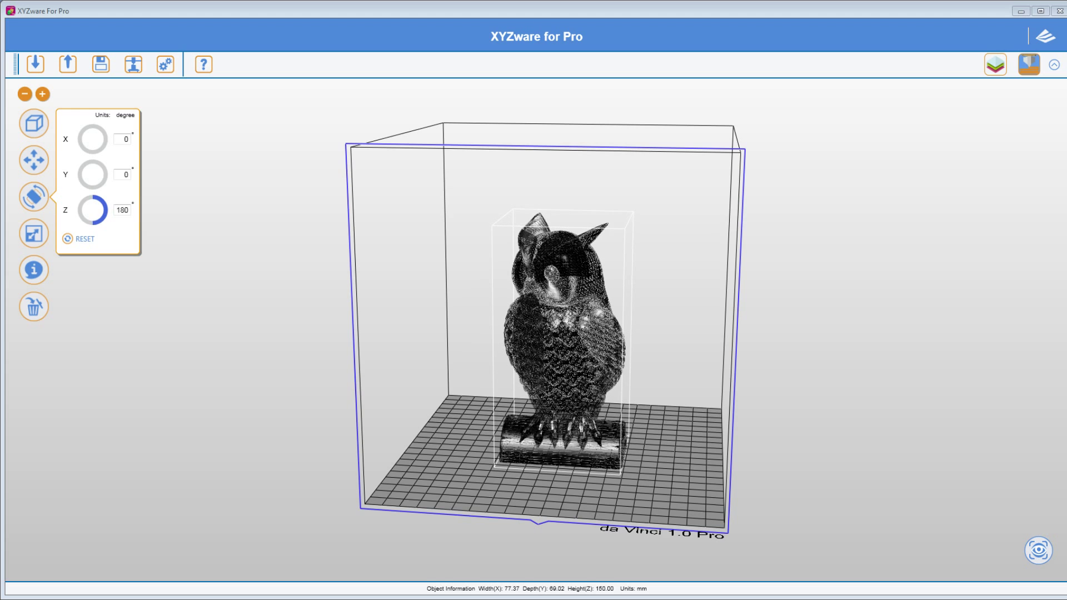
left_click(786, 317)
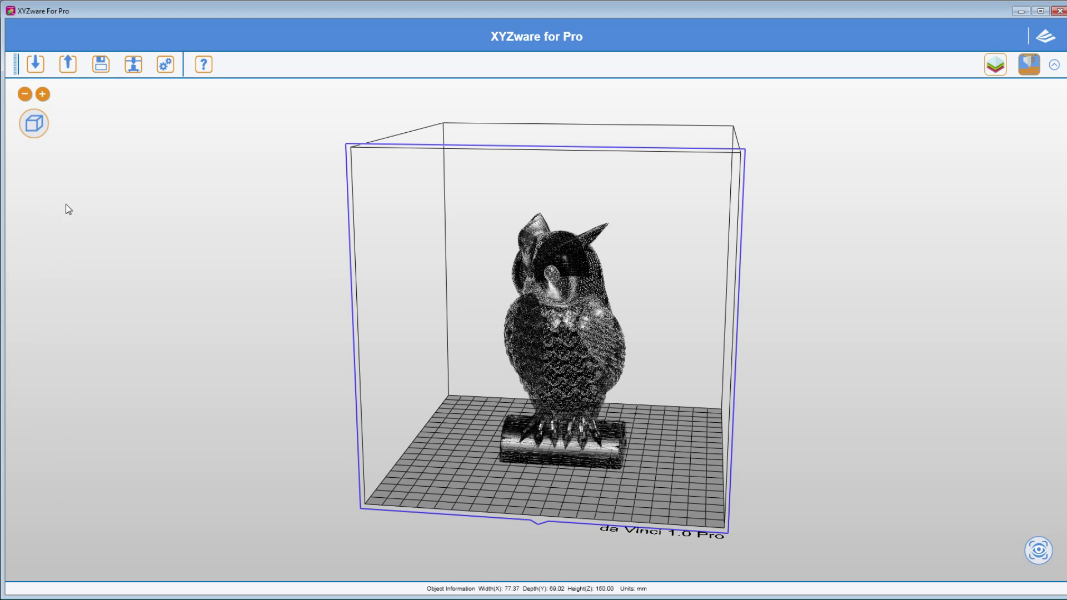
Select the owl again and tilt it slightly about the X axis to 358 degrees
left_click(574, 283)
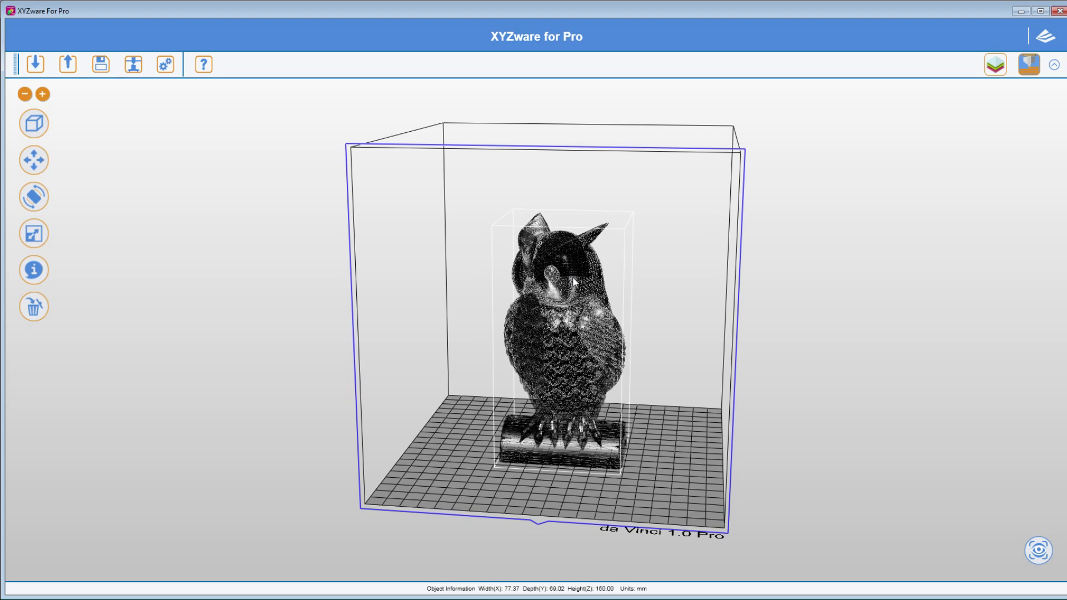
left_click(34, 197)
left_click(94, 223)
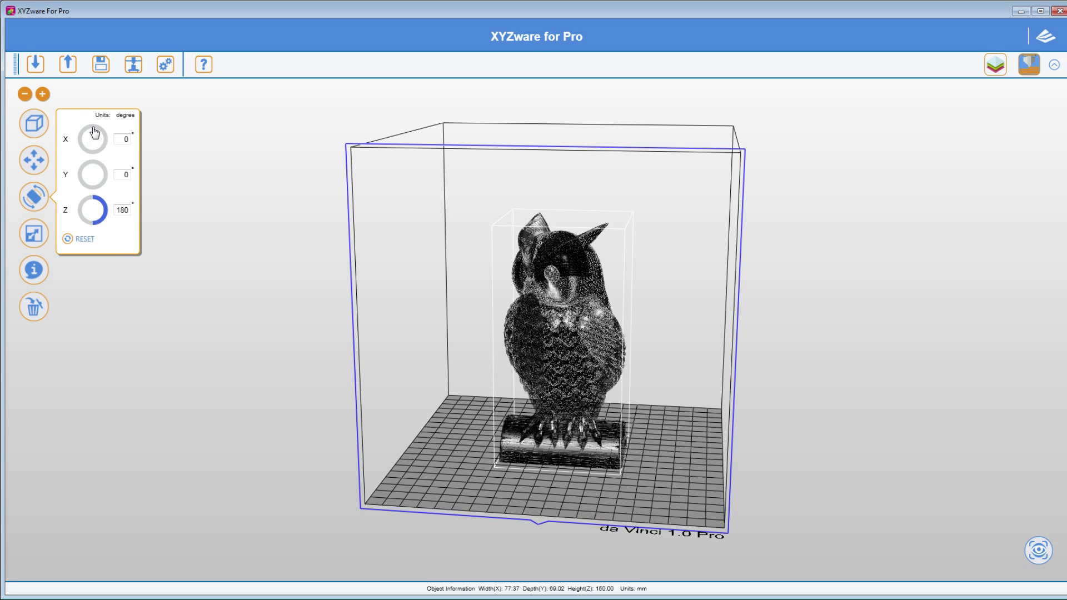
left_click(89, 127)
mouse_move(90, 127)
left_mouse_down()
mouse_move(100, 128)
mouse_move(97, 152)
mouse_move(106, 139)
mouse_move(92, 126)
left_mouse_up()
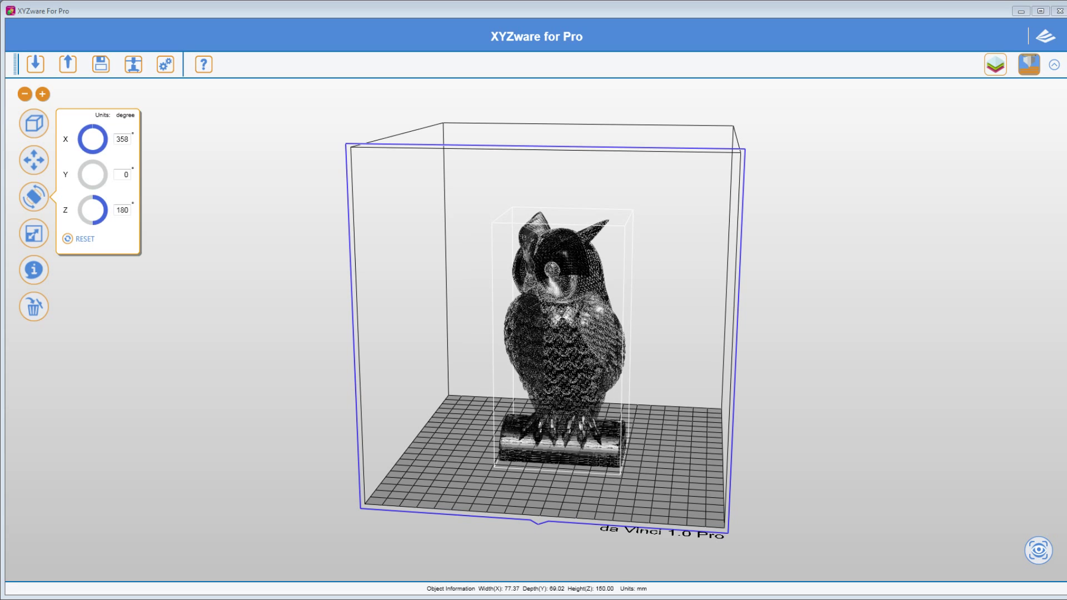
Set the owl's rotation about the X axis to 90 degrees, and increase it gradually to 108 degrees
left_click(125, 139)
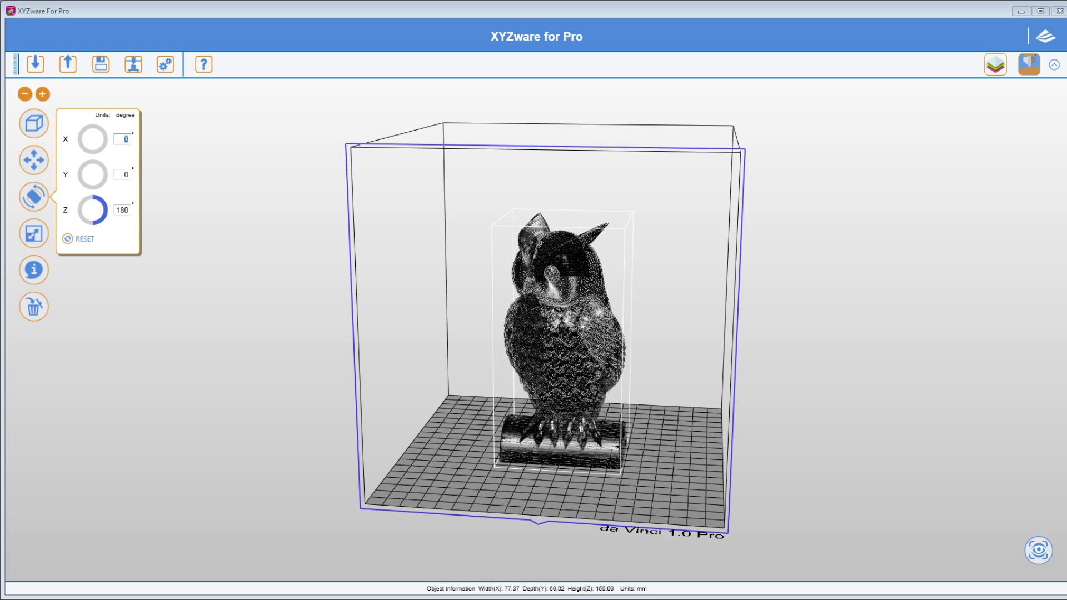
type("90")
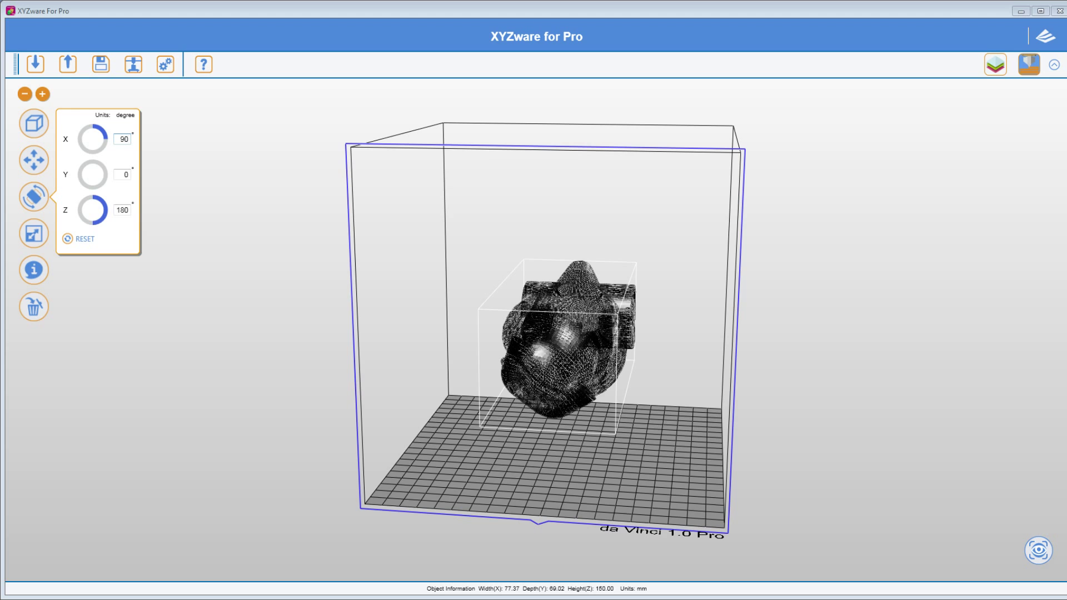
key("Up")
key("Up")
key("Up")
key("Up")
key("Up")
key("Up")
key("Up")
key("Up")
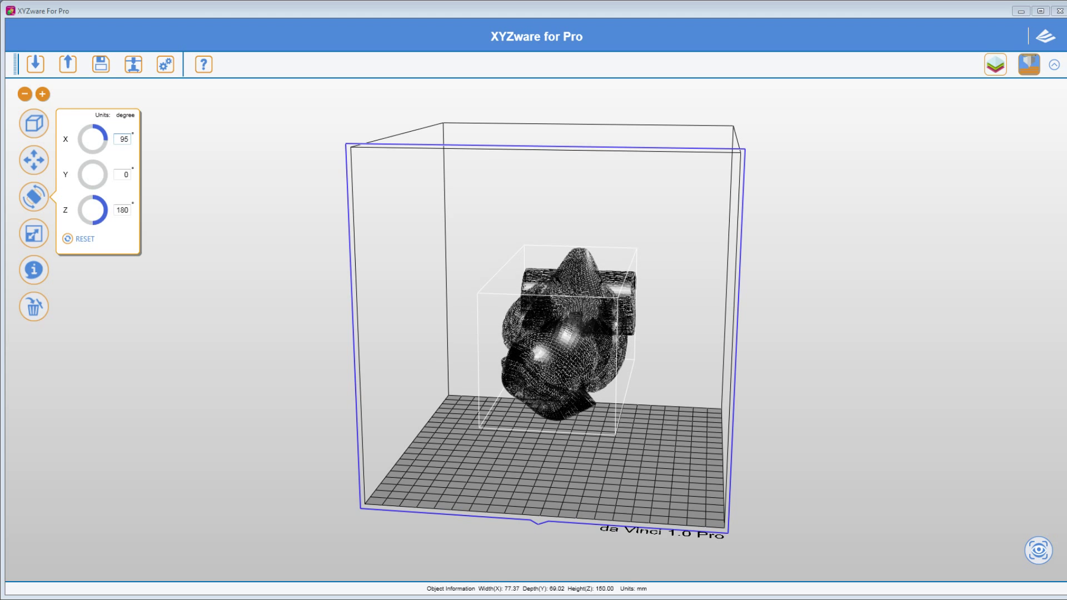
key("Up")
key("Up")
key("Up")
key("Up")
key("Up")
key("Up")
key("Up")
key("Up")
key("Up")
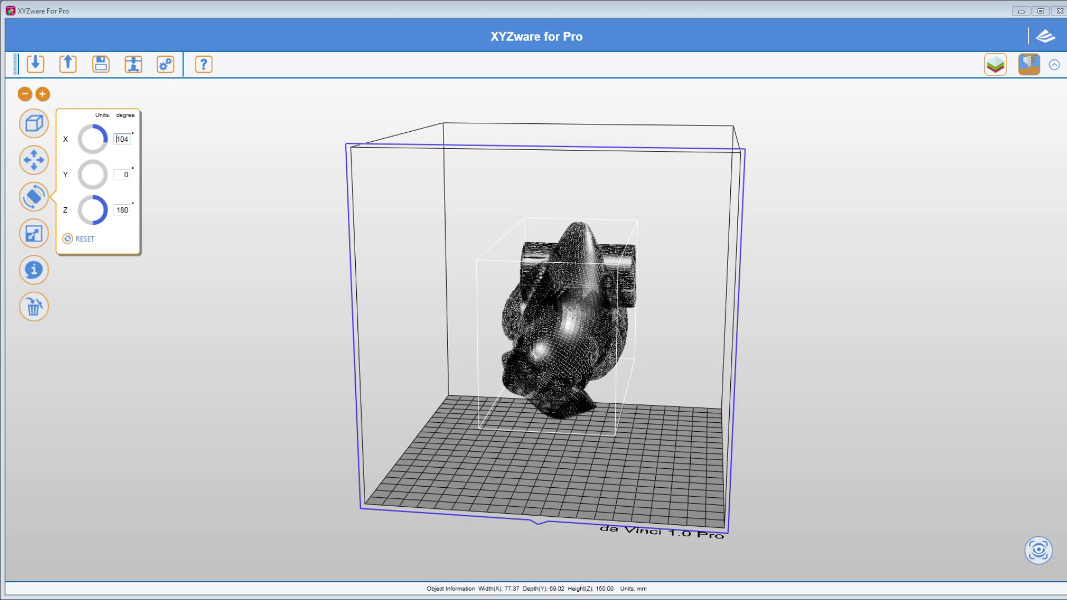
key("Up")
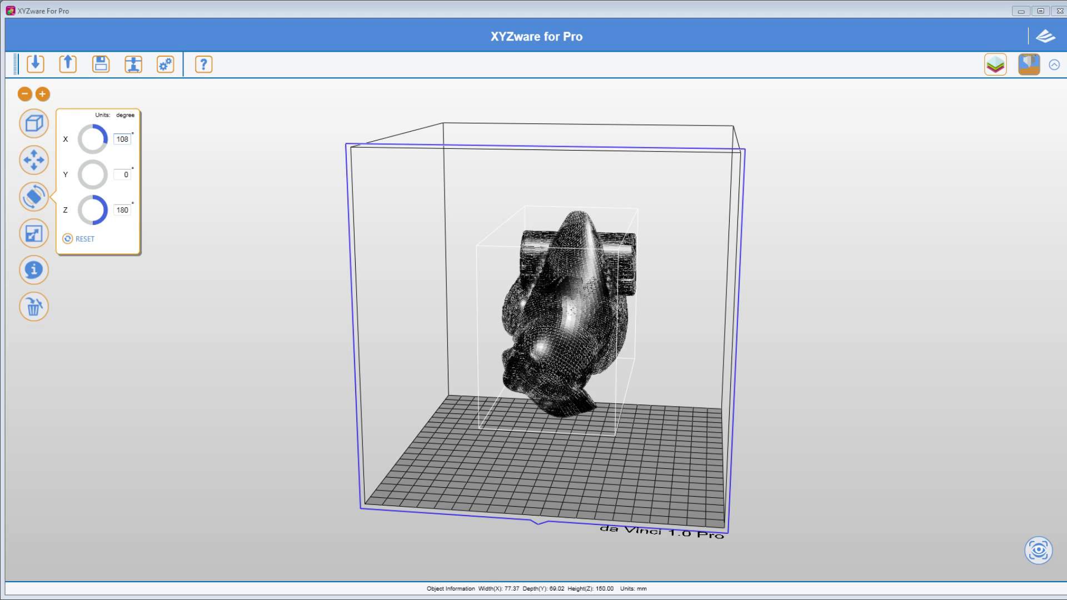
Rotate the owl about the Y axis to 122 degrees, and fine-tune it up to 126 and back to 124 degrees
left_click_drag(93, 161, 103, 182)
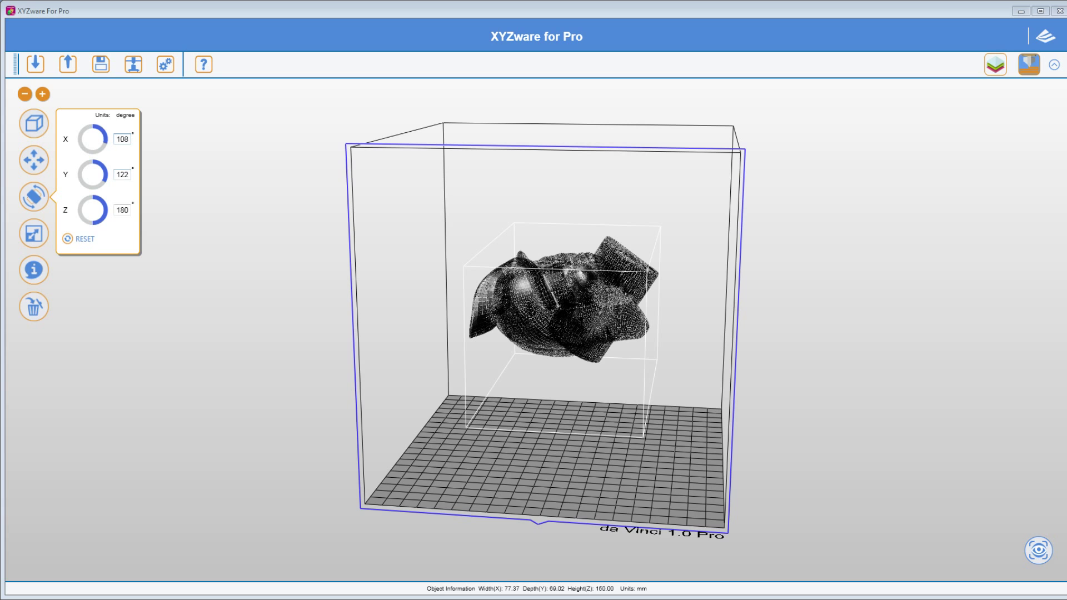
left_click(125, 175)
key("Up")
key("Up")
key("Up")
key("Up")
key("Up")
key("Up")
key("Up")
key("Up")
key("Up")
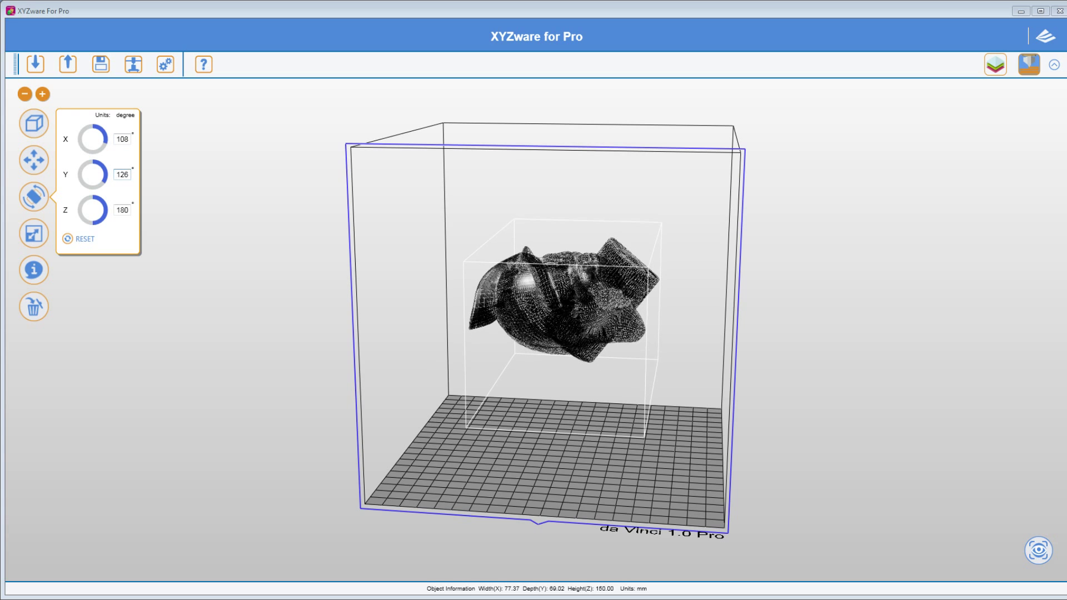
key("Down")
key("Down")
key("Down")
key("Down")
key("Down")
key("Down")
key("Down")
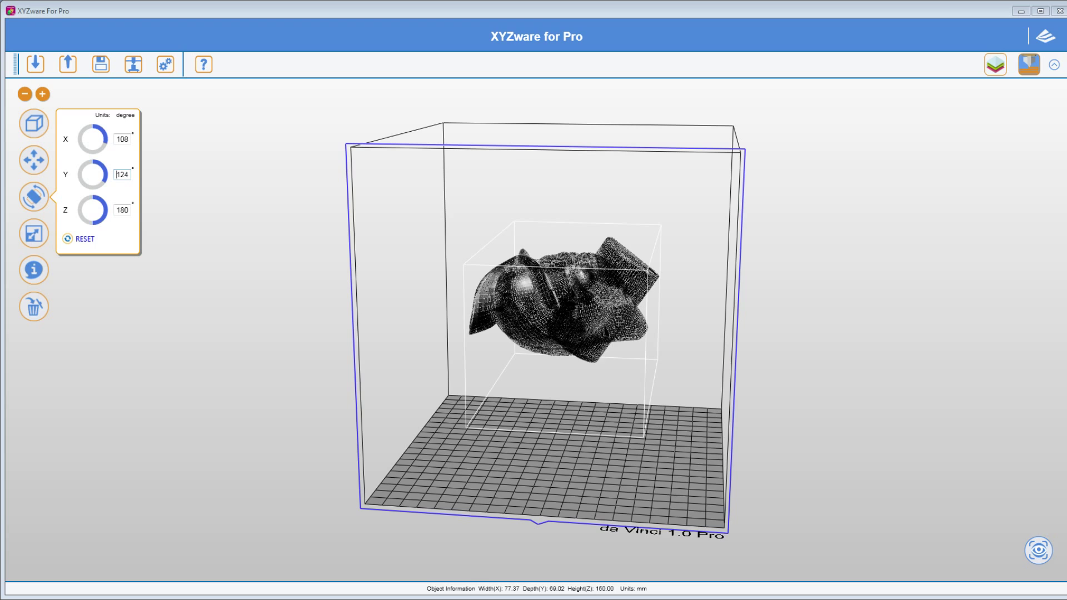
Reset all of the owl's rotations and land it on the print bed
left_click(78, 239)
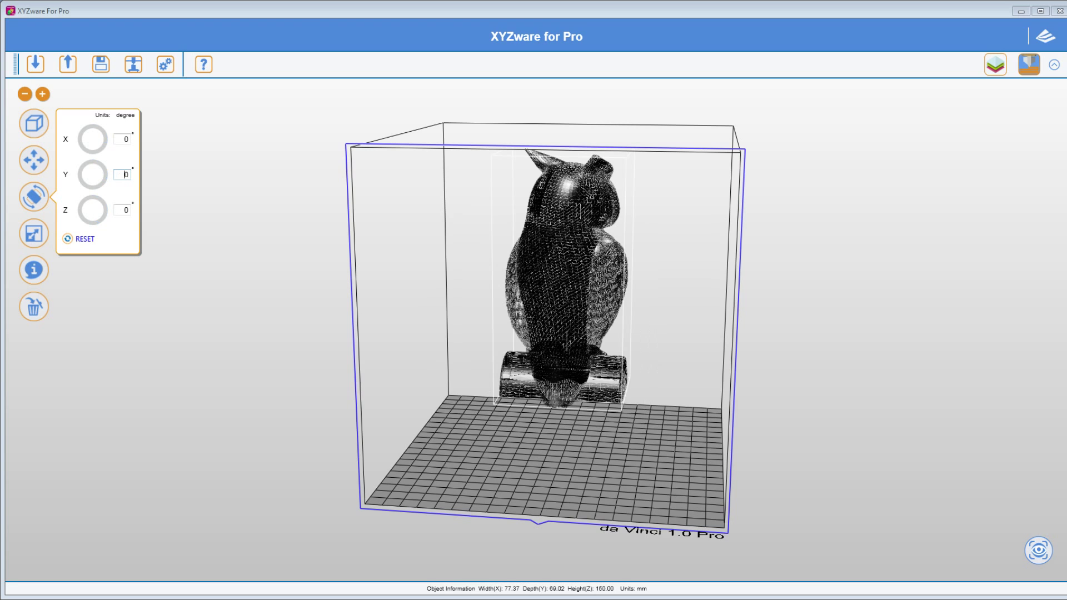
left_click_drag(536, 420, 512, 424)
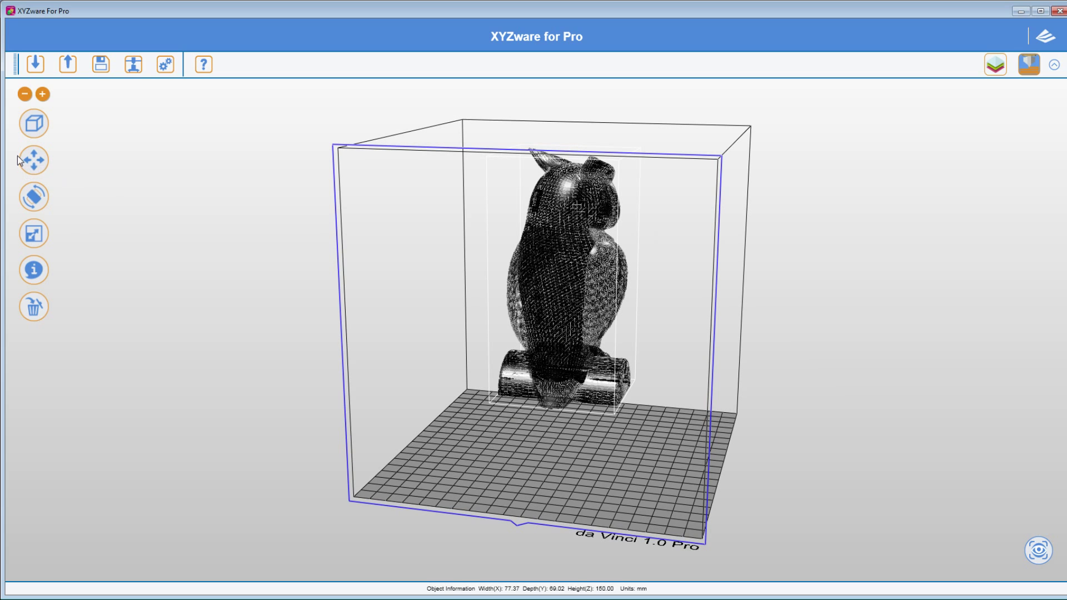
left_click(36, 165)
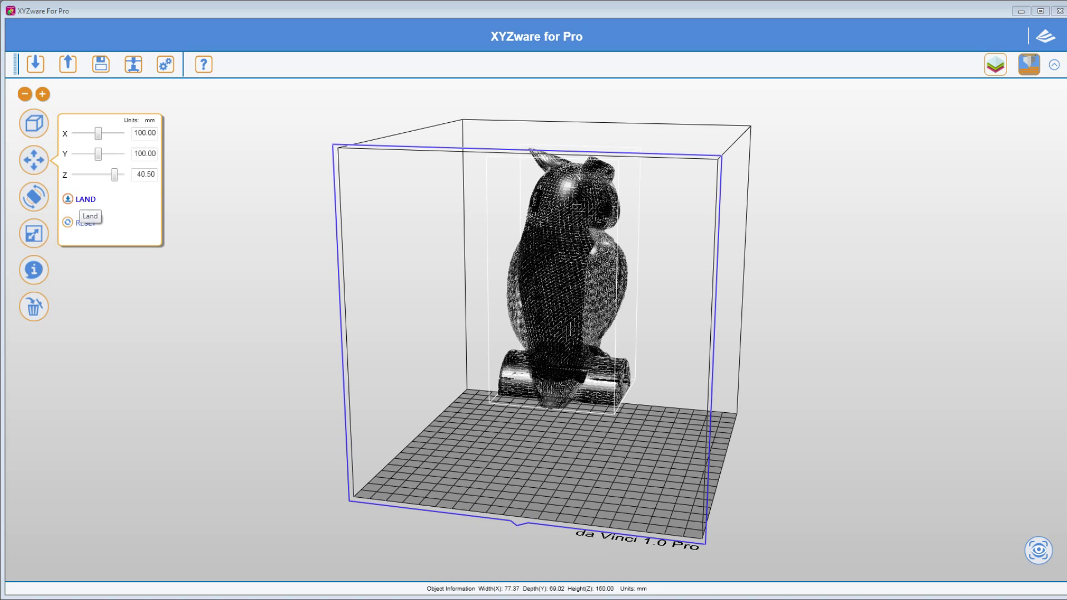
left_click(81, 201)
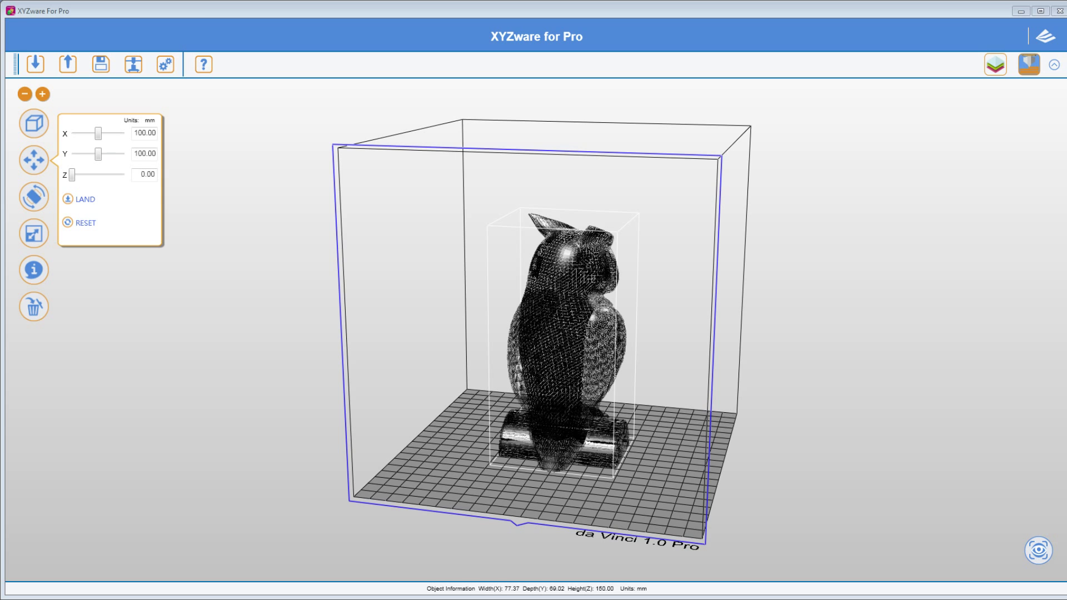
Shift the owl to X 95 mm and Y 104 mm, and move it freely beyond the build boundary and back near the bed's centre
left_click_drag(98, 133, 99, 154)
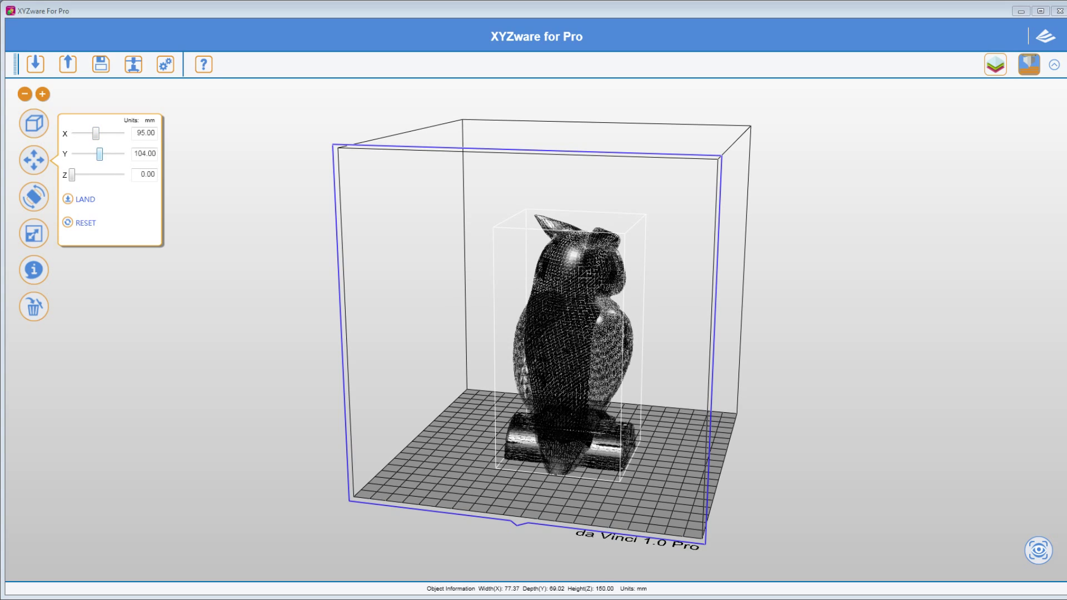
left_click_drag(559, 331, 634, 320)
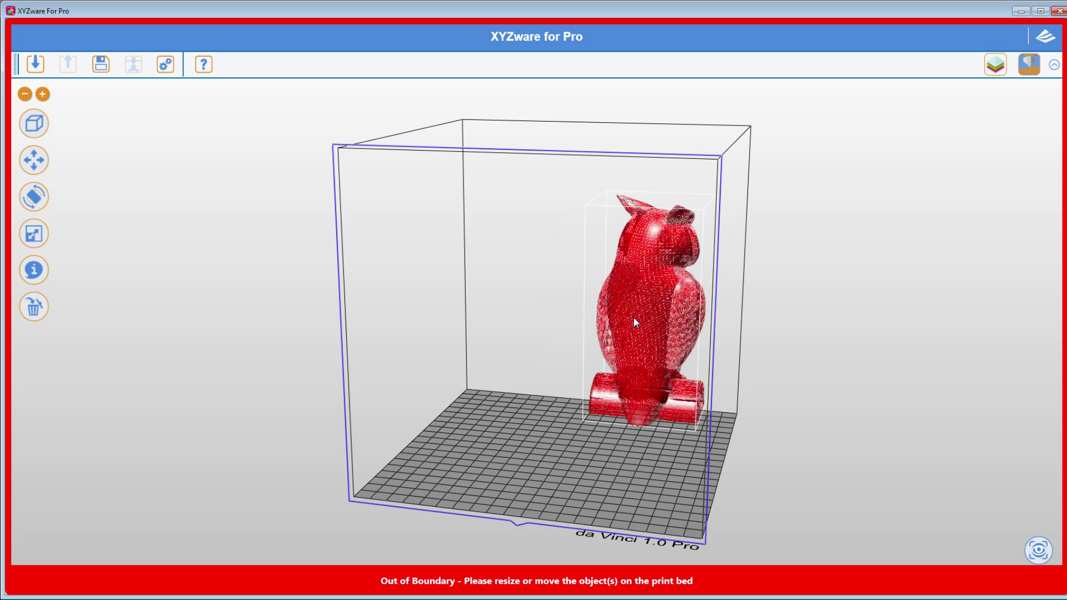
left_click_drag(632, 316, 566, 337)
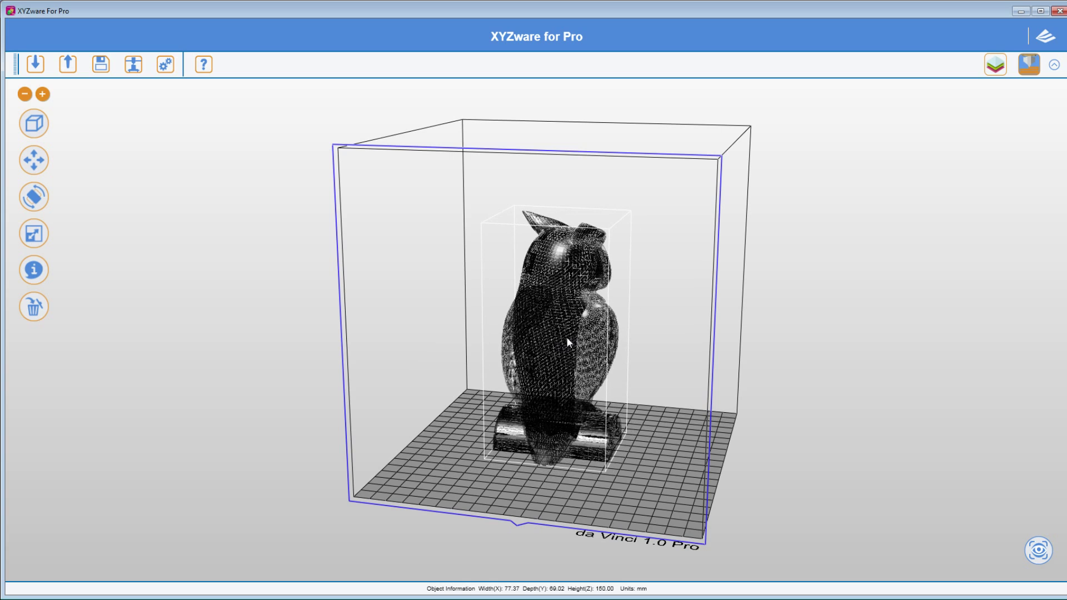
Turn the owl 180 degrees about the Z axis so it faces the front, and deselect it
left_click(34, 196)
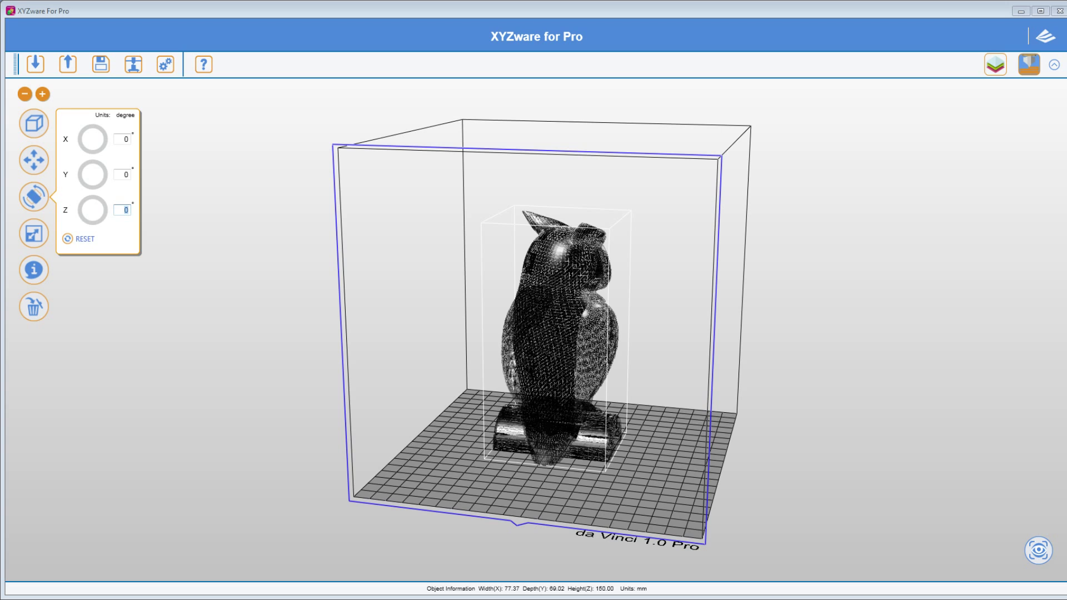
type("180")
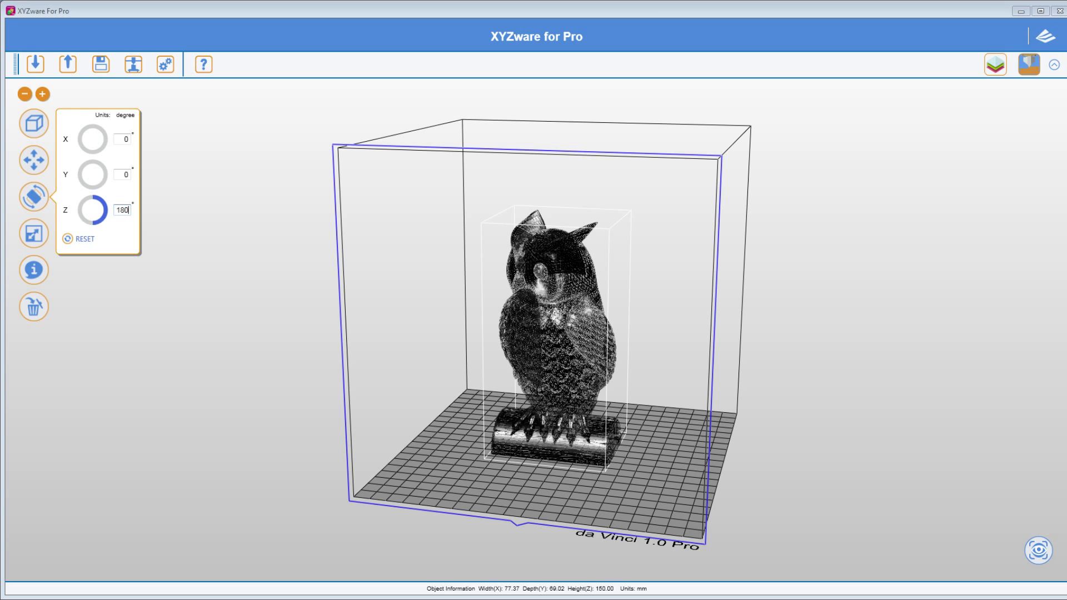
left_click(234, 230)
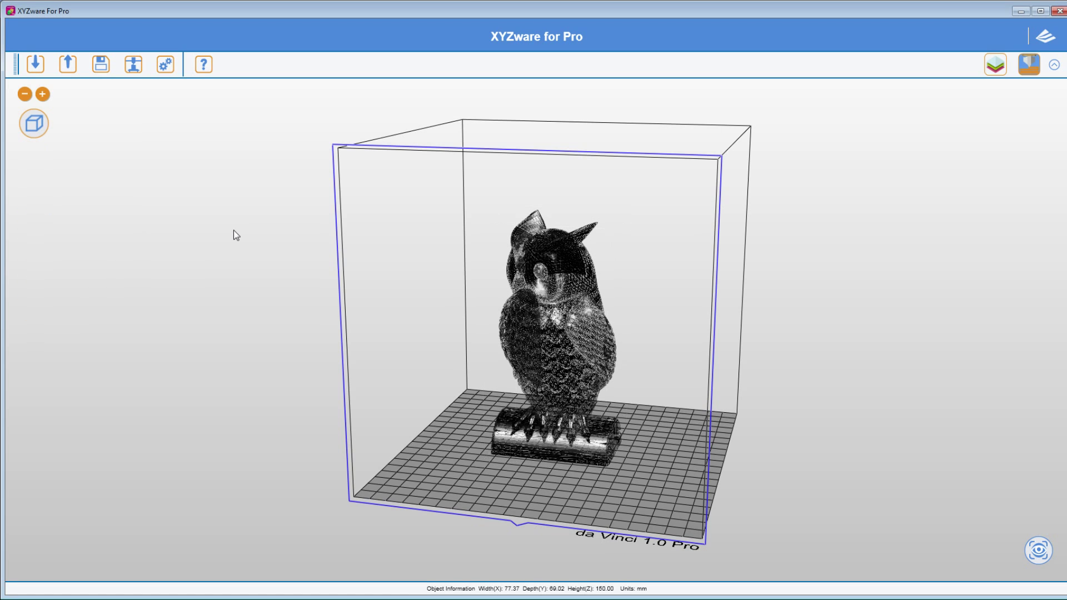
Select the owl and scale it uniformly to its maximum size, down to about 11 mm tall, and up to about 113 mm tall
left_click(547, 319)
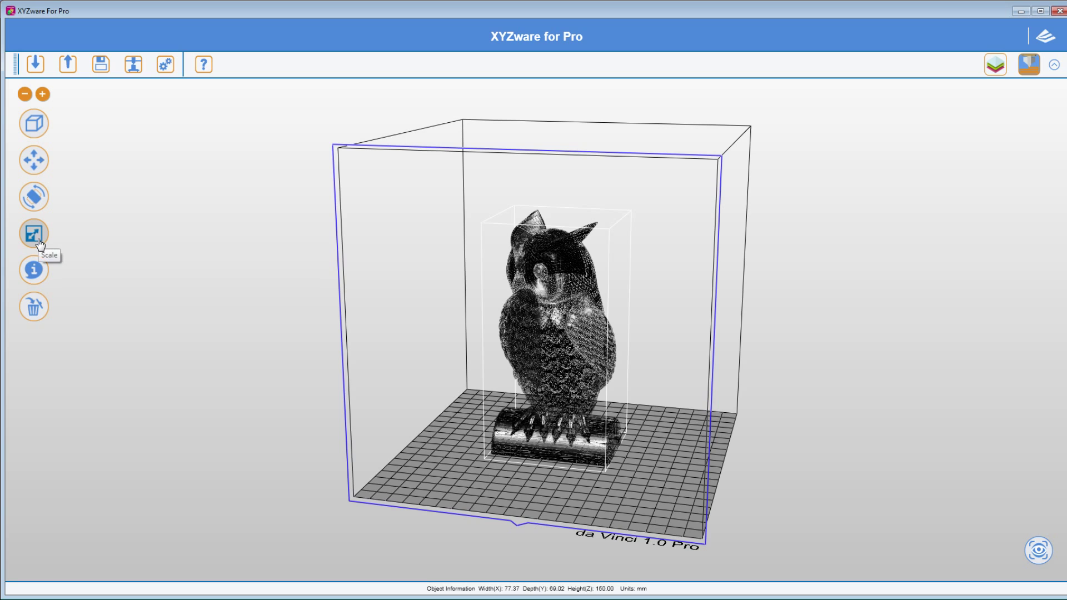
left_click(34, 236)
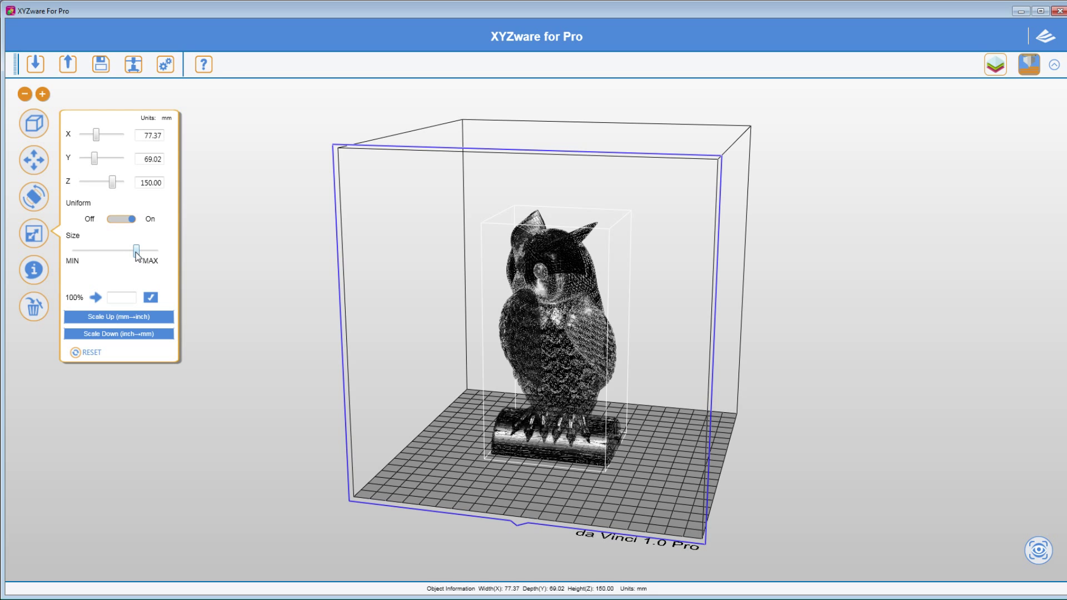
left_click_drag(137, 255, 157, 252)
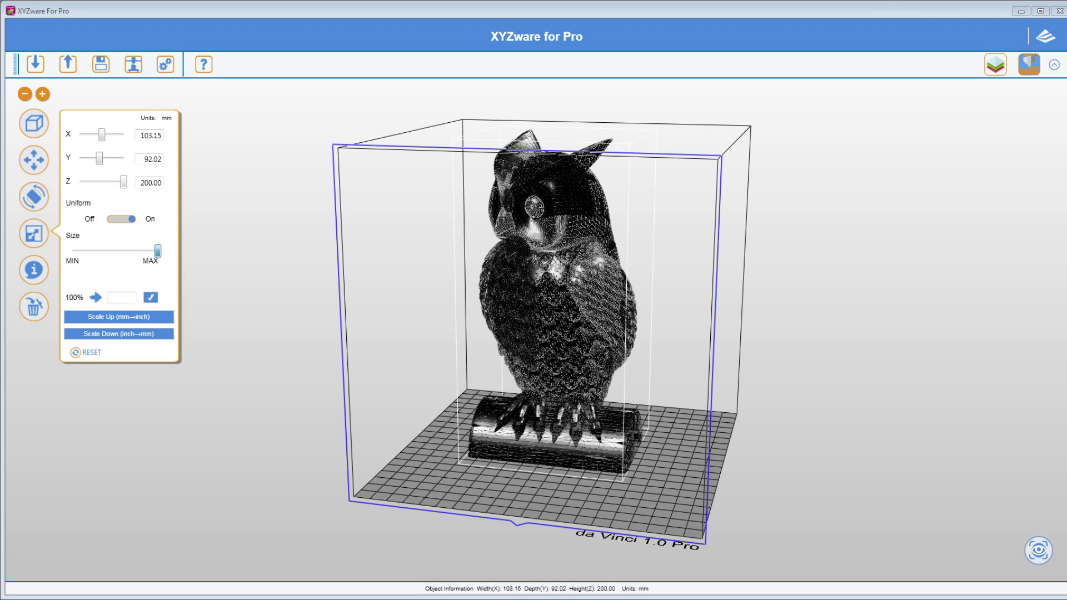
left_click_drag(157, 251, 77, 251)
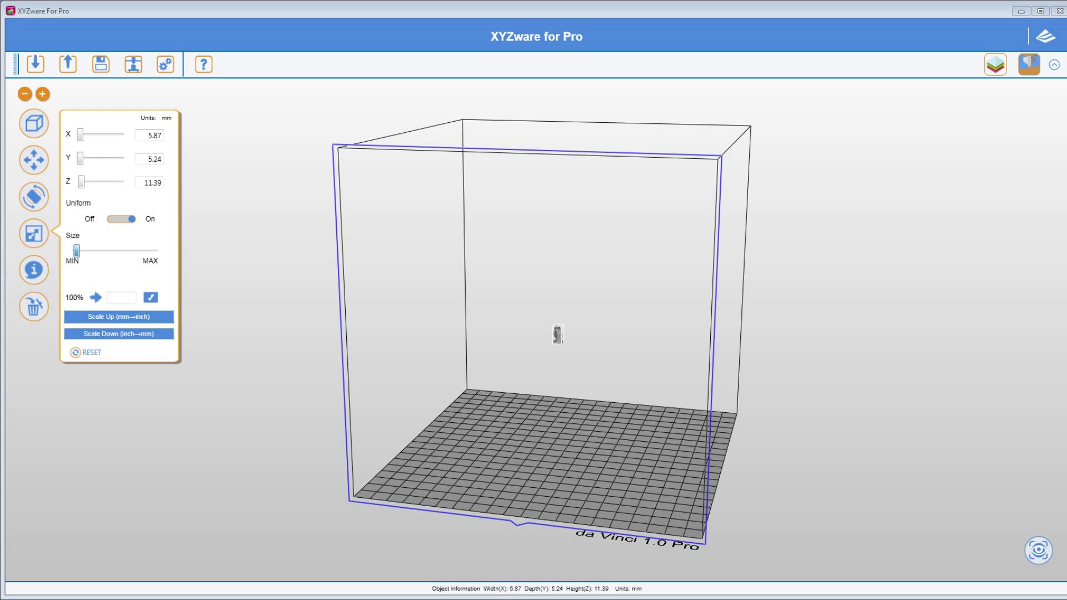
left_click_drag(76, 251, 120, 251)
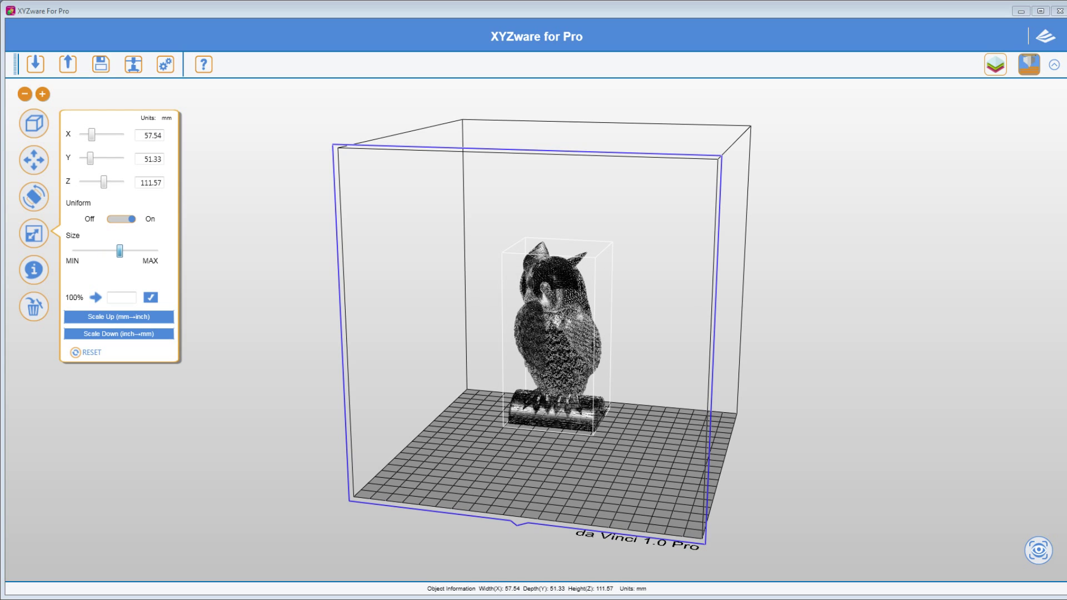
left_click_drag(120, 251, 120, 251)
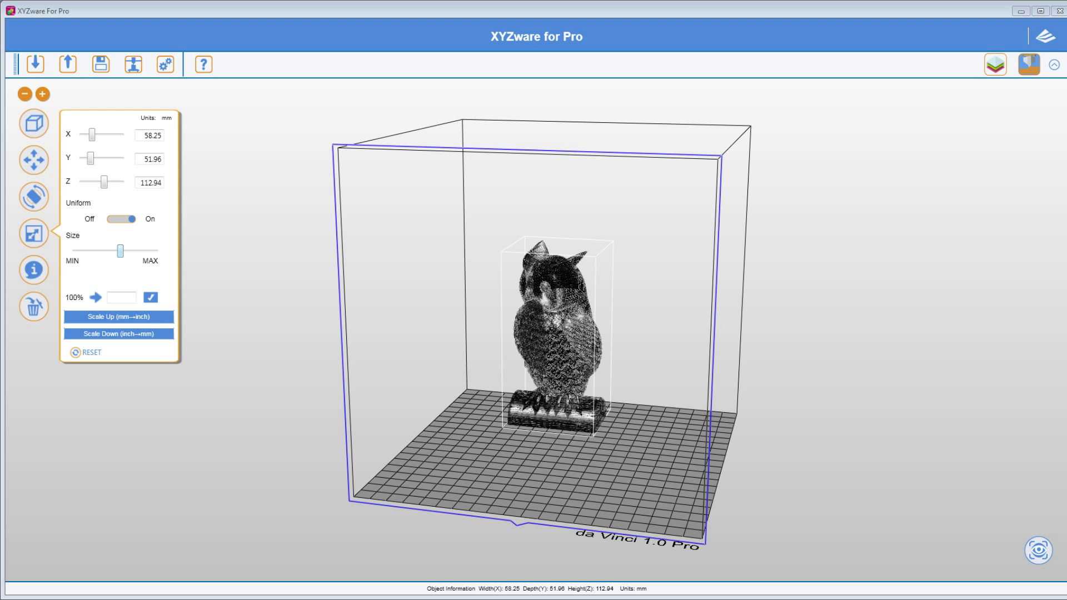
Scale the owl uniformly to 82 mm width, reduce it to 142 mm height, and set the height to exactly 100 mm
left_click_drag(92, 135, 97, 135)
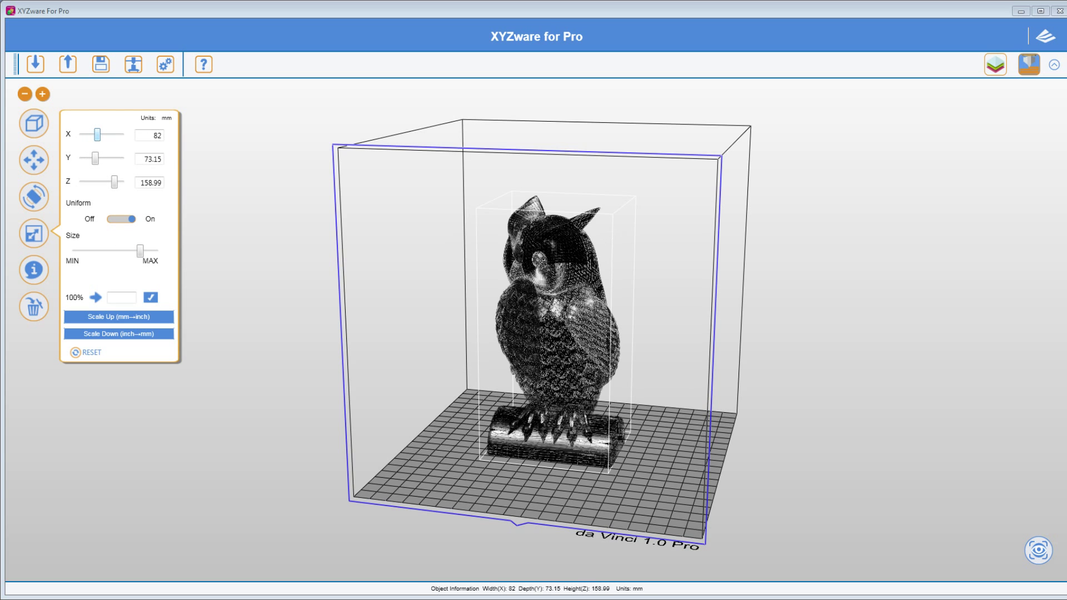
left_click_drag(114, 182, 111, 183)
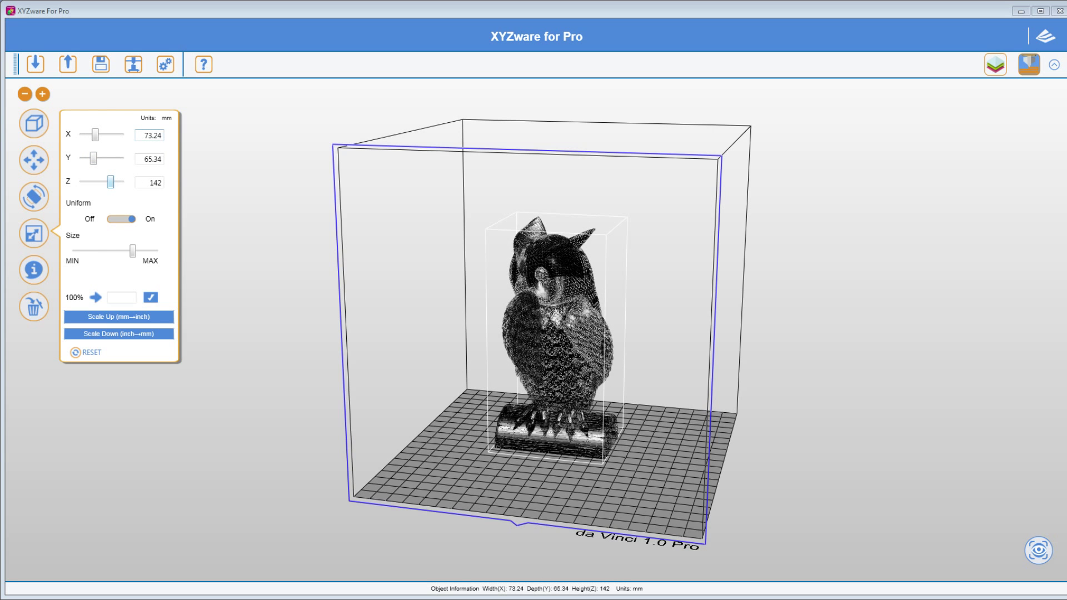
double_click(156, 183)
type("100")
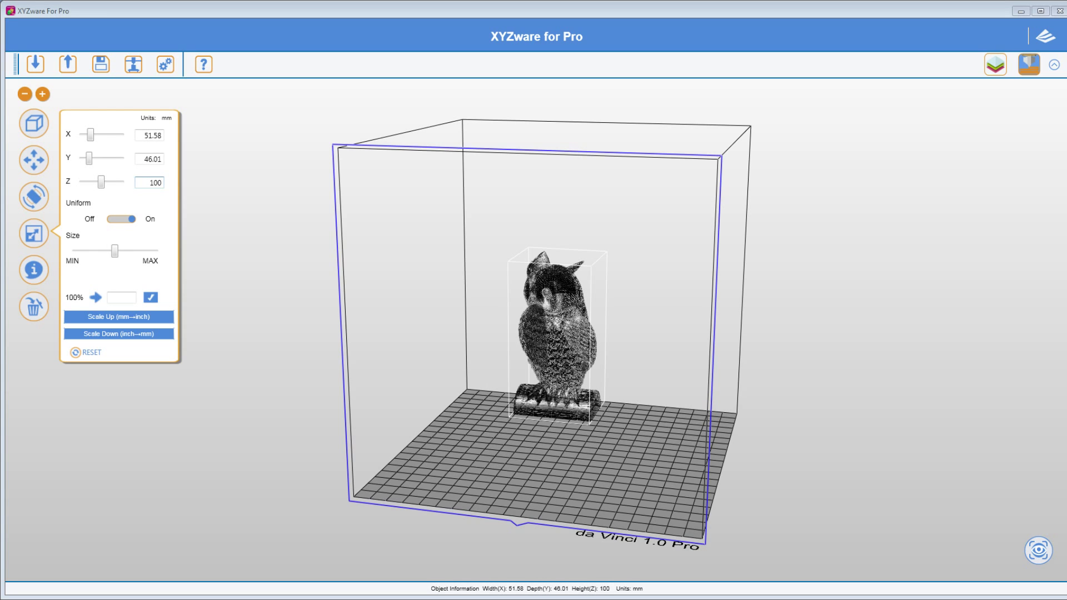
Reselect the owl and enlarge it uniformly to 150 percent
left_click_drag(778, 414, 745, 394)
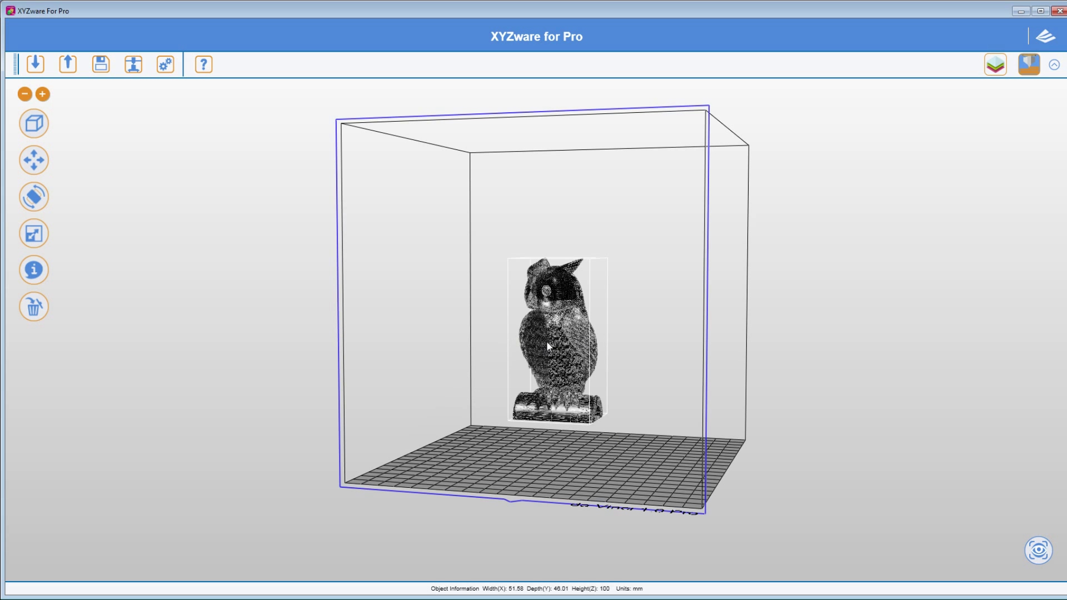
left_click_drag(547, 341, 545, 364)
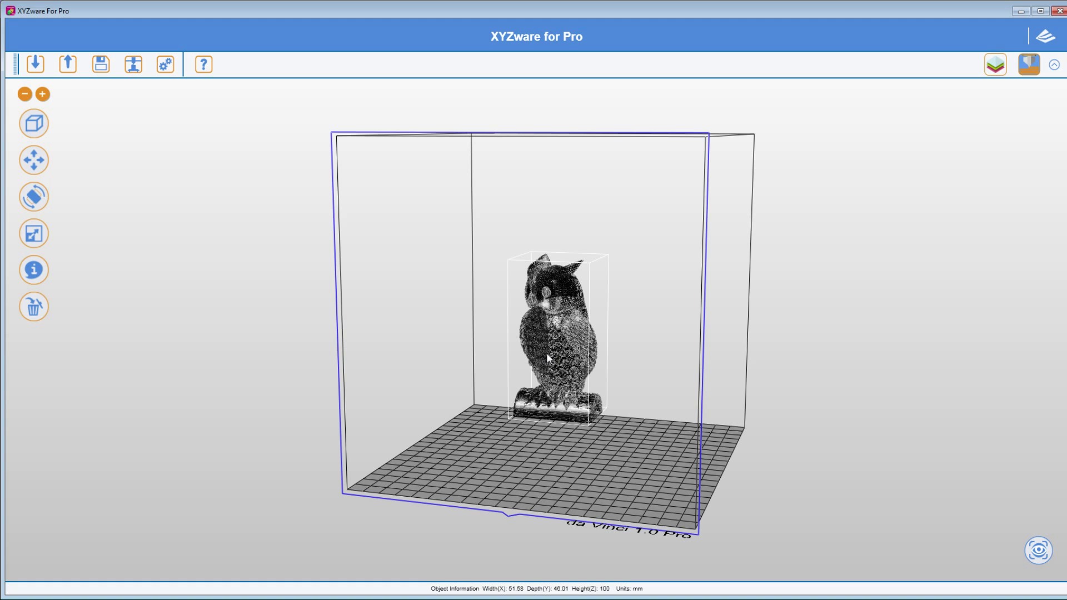
left_click(545, 352)
left_click(40, 233)
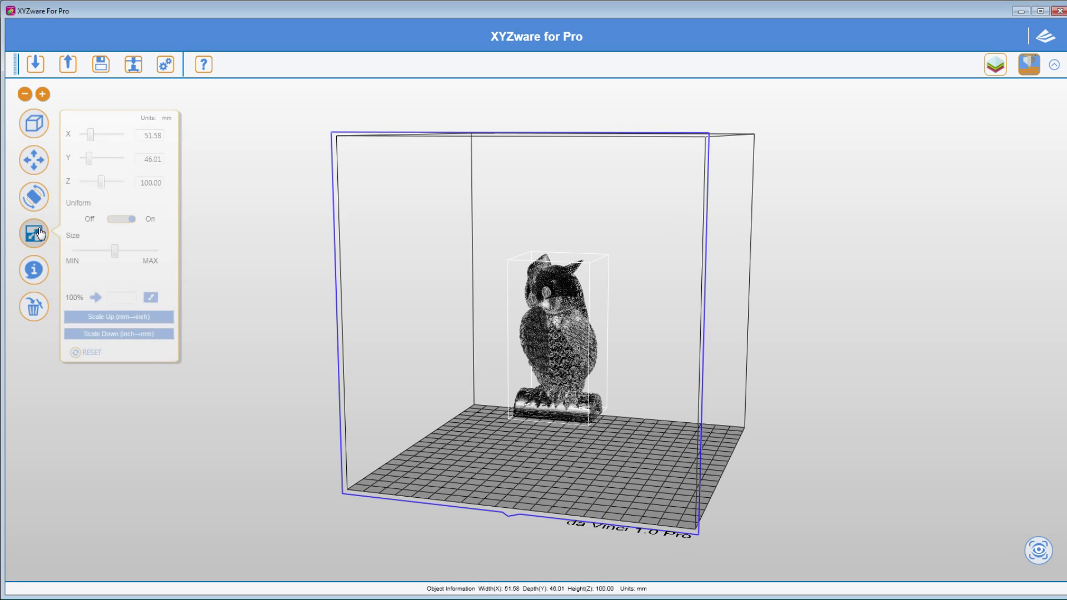
left_click(121, 297)
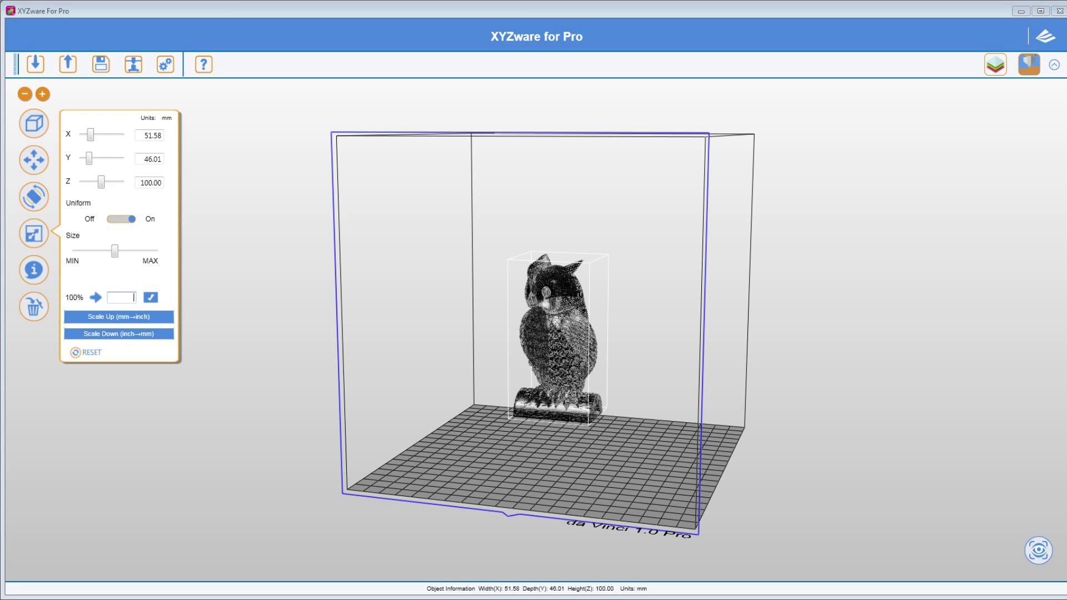
type("150")
left_click(150, 298)
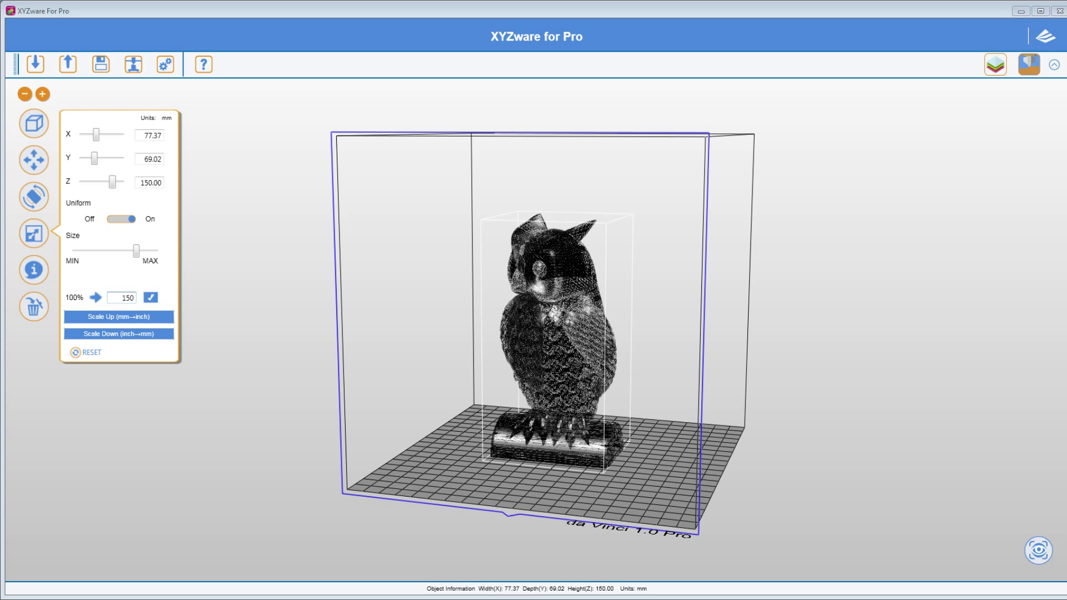
Turn off uniform scaling and resize the owl to 100 mm in X, 111 mm in Y and 131 mm in Z
left_click(121, 219)
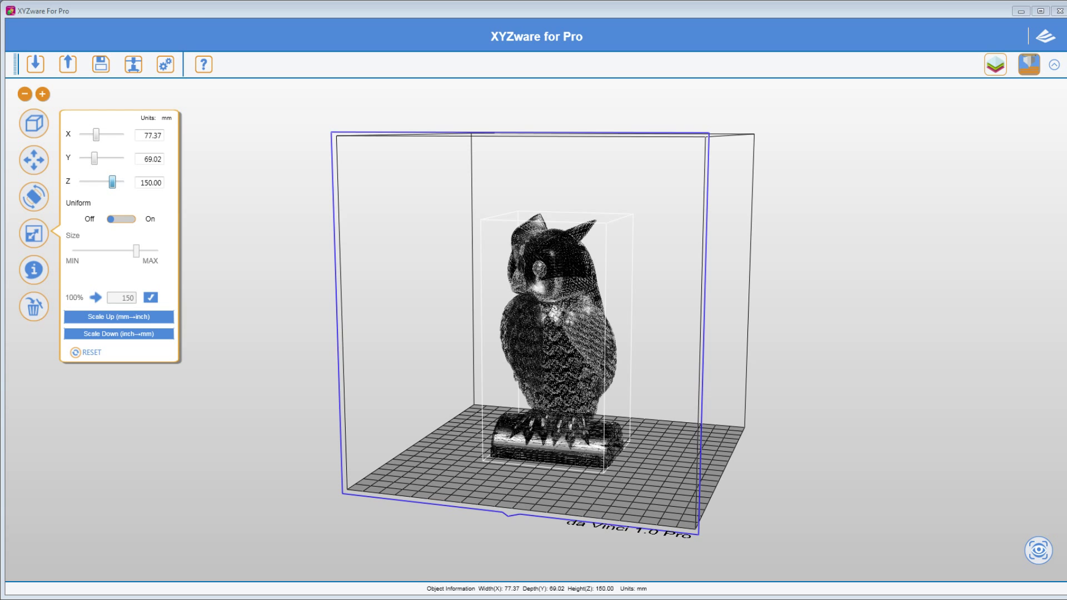
left_click_drag(113, 182, 103, 158)
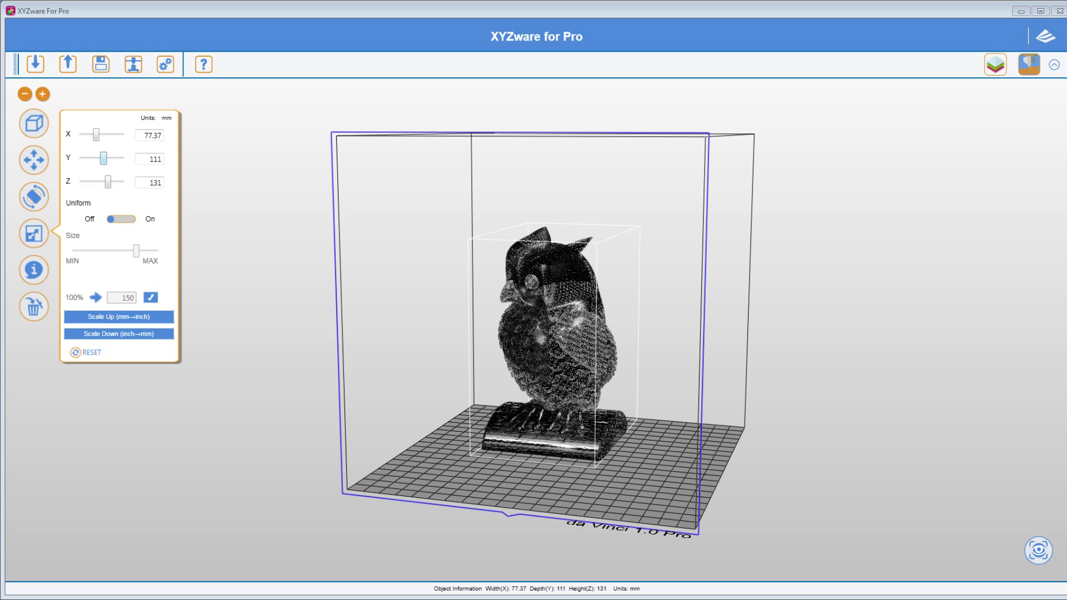
left_click(152, 135)
type("100")
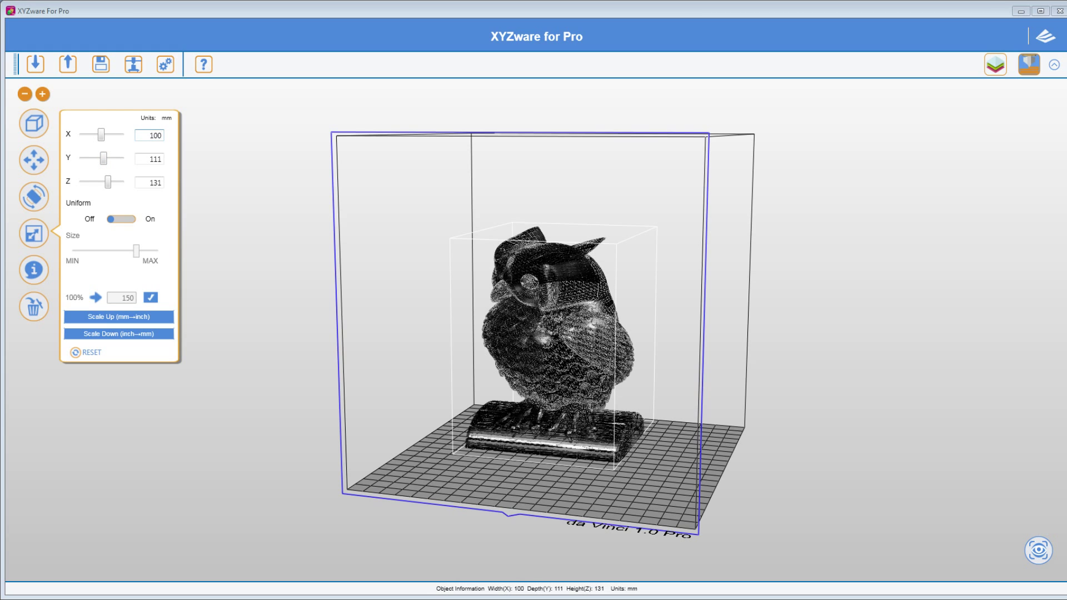
Resize the owl non-uniformly to 50 mm in Y and 150 mm in Z
left_click(150, 159)
type("50")
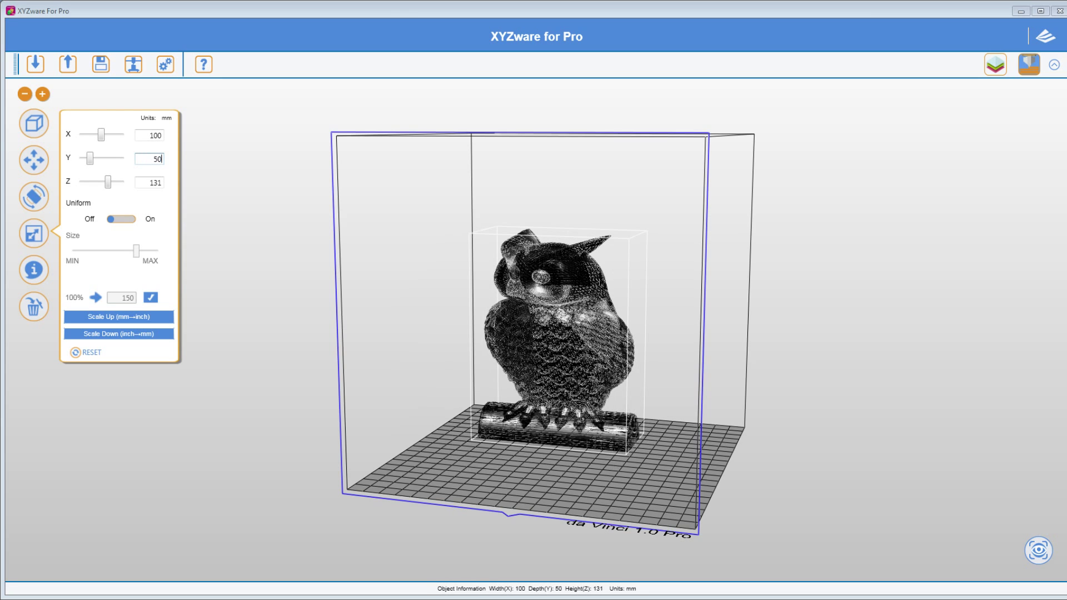
key("Tab")
type("150")
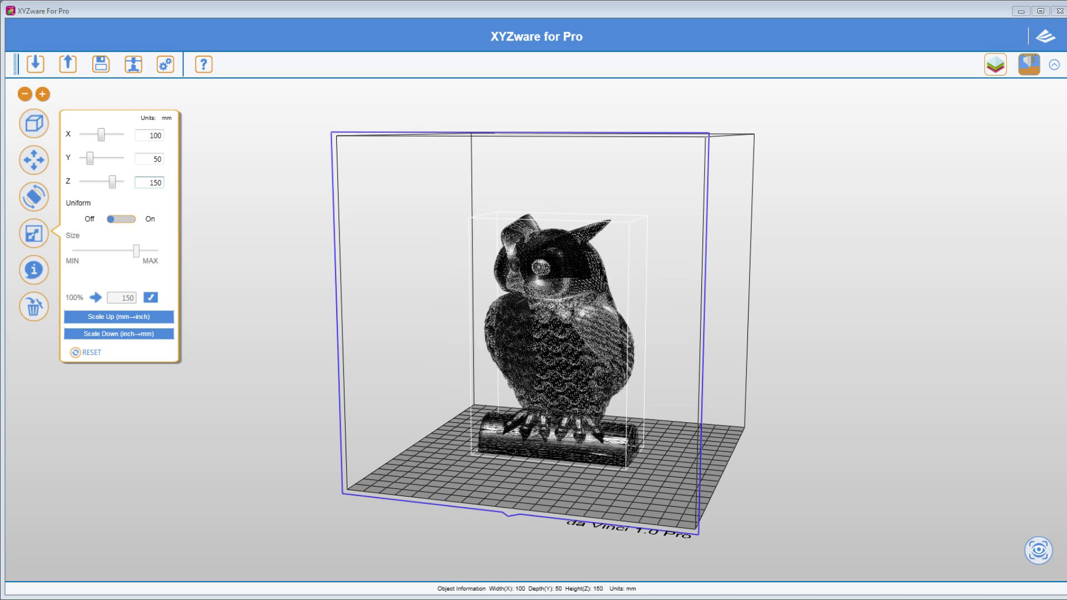
left_click(792, 324)
left_click_drag(792, 324, 753, 352)
Reset the owl's scale, turn uniform scaling on and set its height to 150 mm
left_click(512, 335)
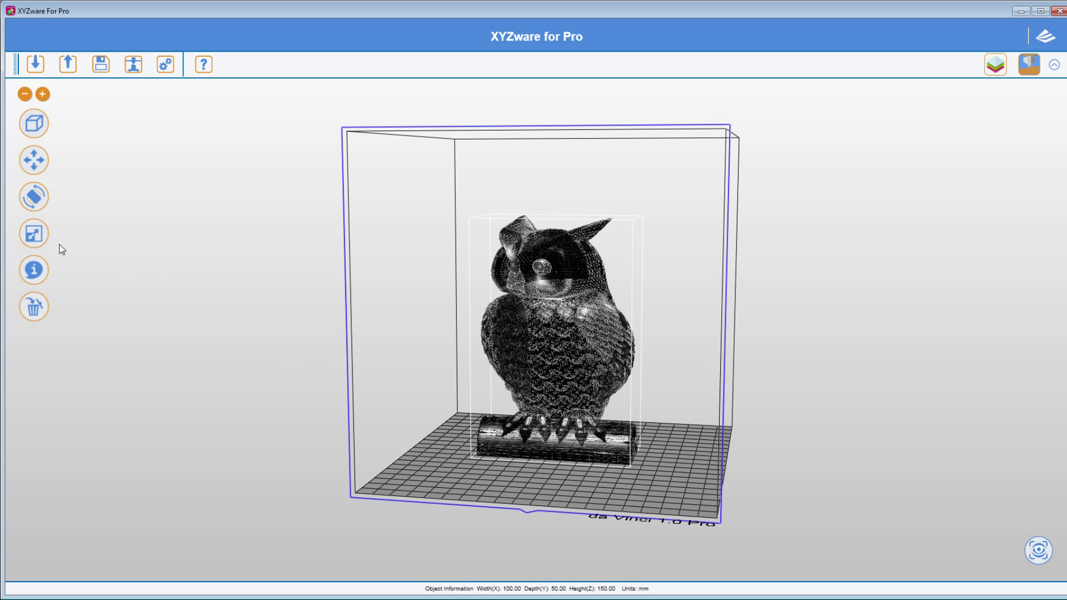
left_click(34, 234)
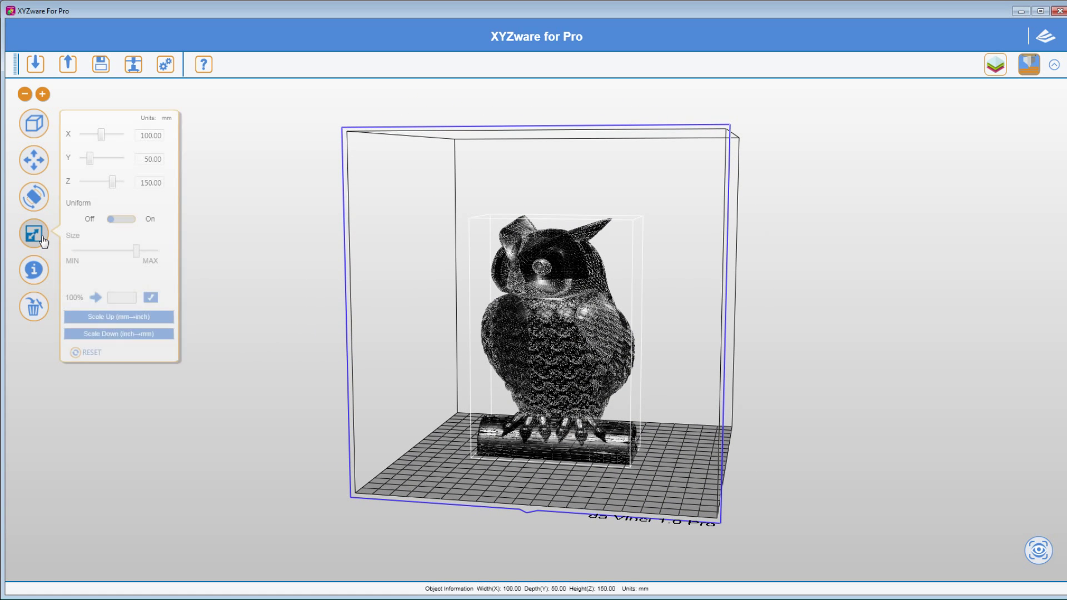
left_click(87, 353)
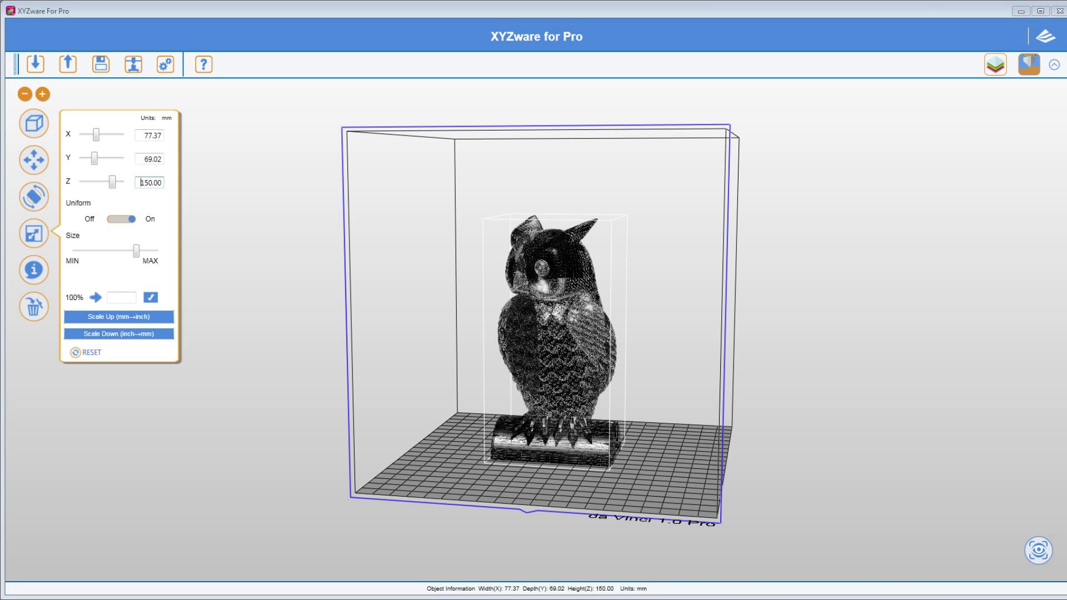
left_click(647, 371)
right_click_drag(598, 324, 622, 362)
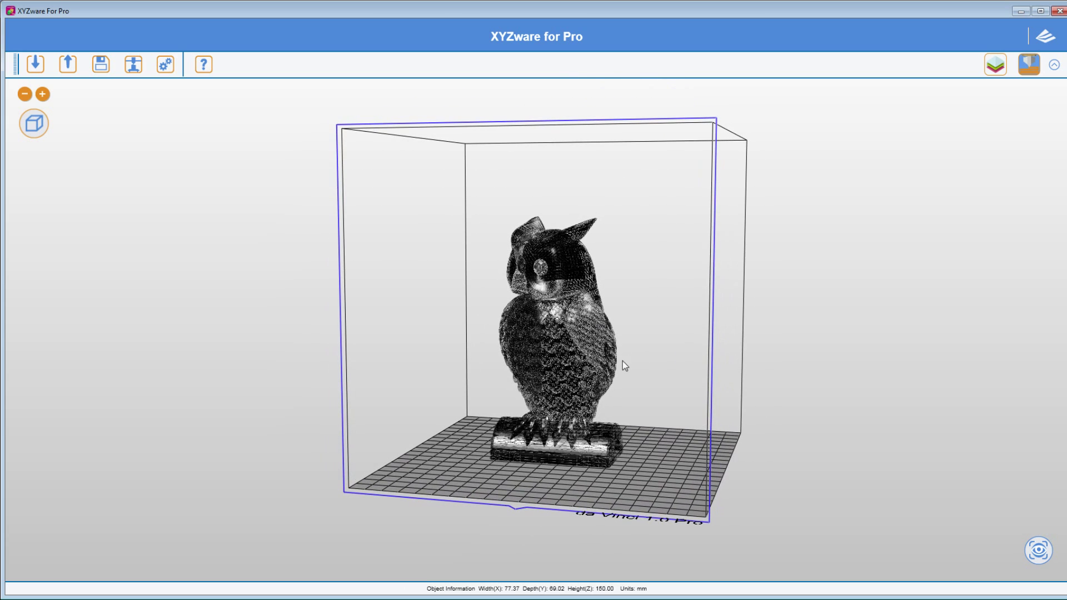
Check the owl's object information for its file details, volume, position and size, and close it
left_click(546, 282)
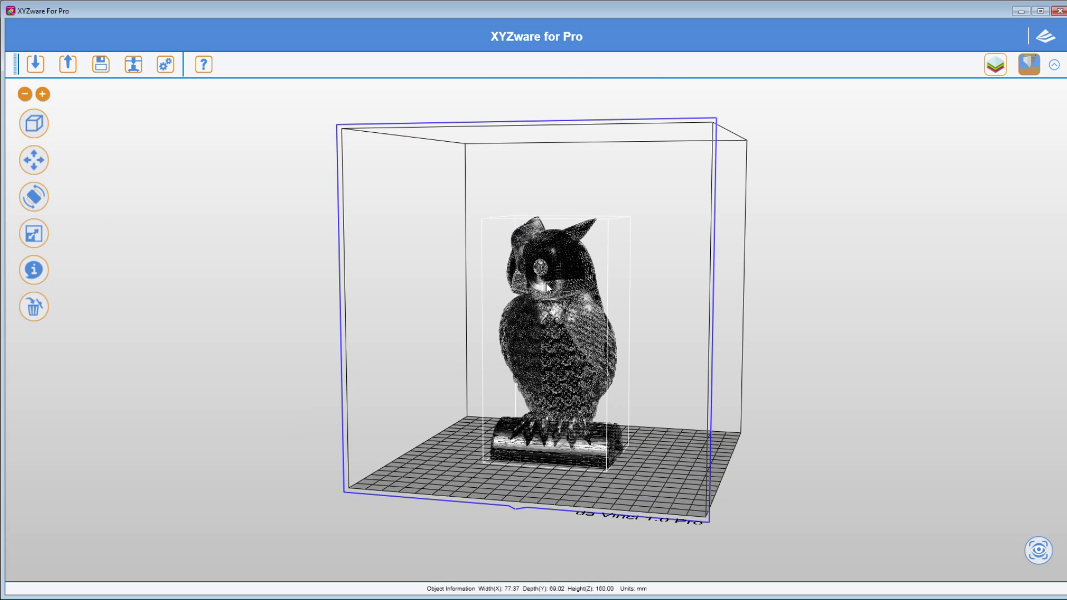
left_click(34, 271)
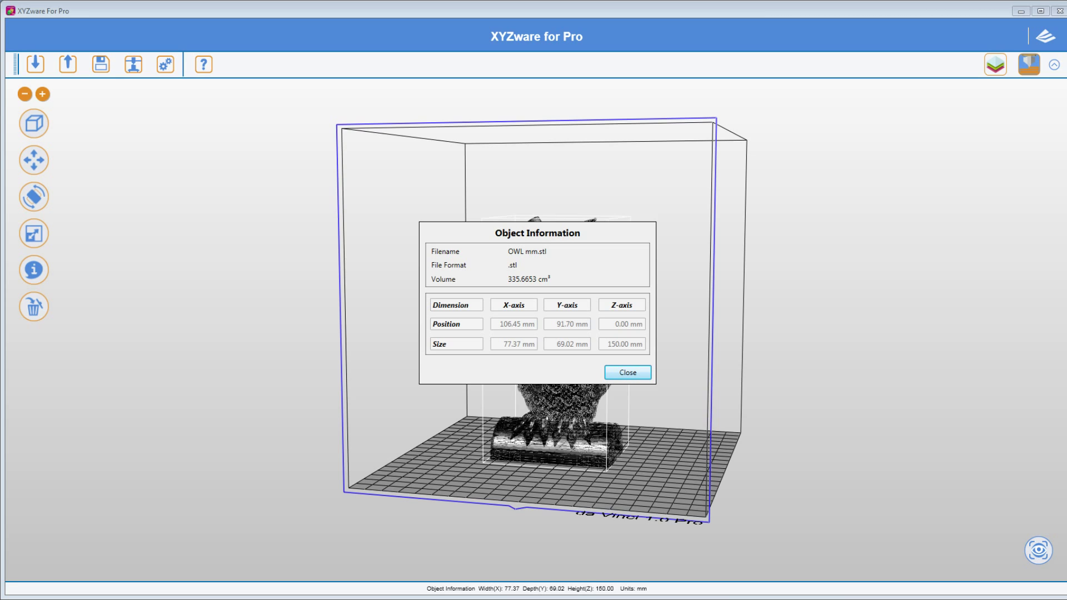
key("Return")
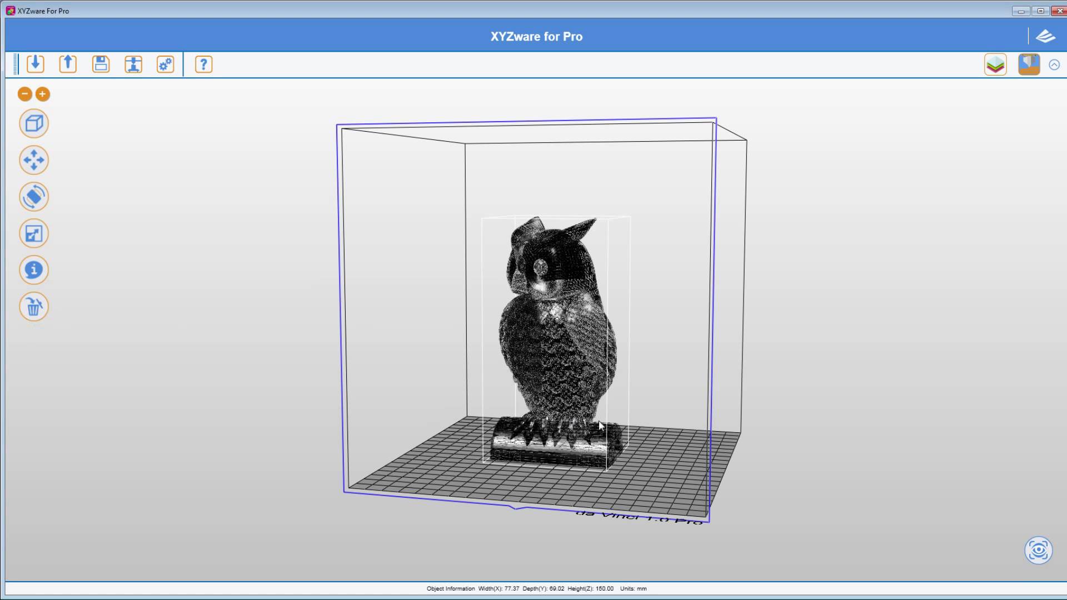
left_click_drag(599, 420, 672, 440)
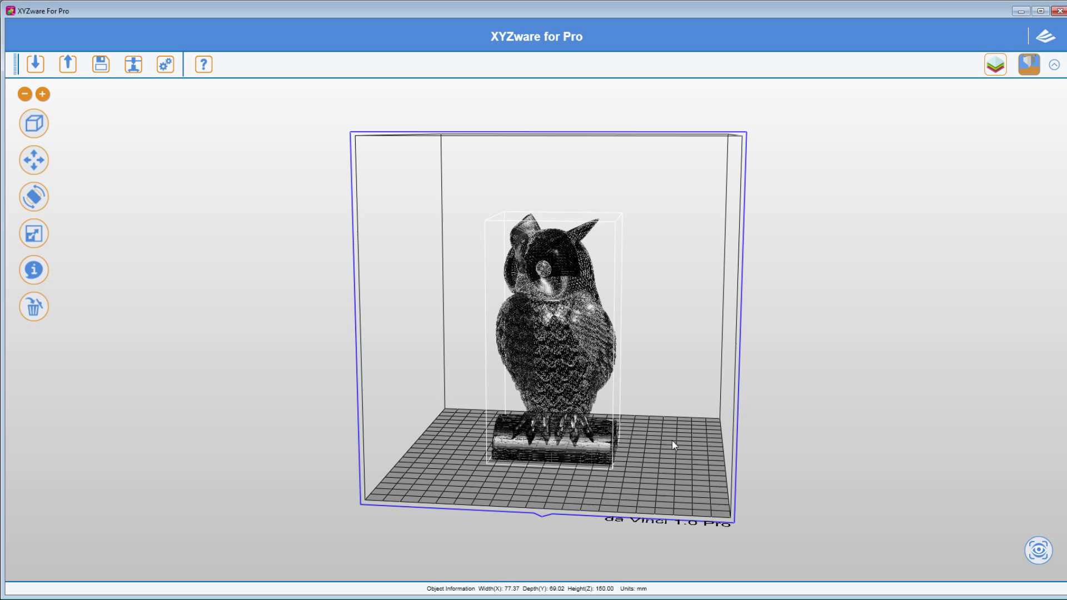
left_click(811, 422)
Clone the owl and move the copy along X beside the original
left_click(578, 342)
right_click(569, 341)
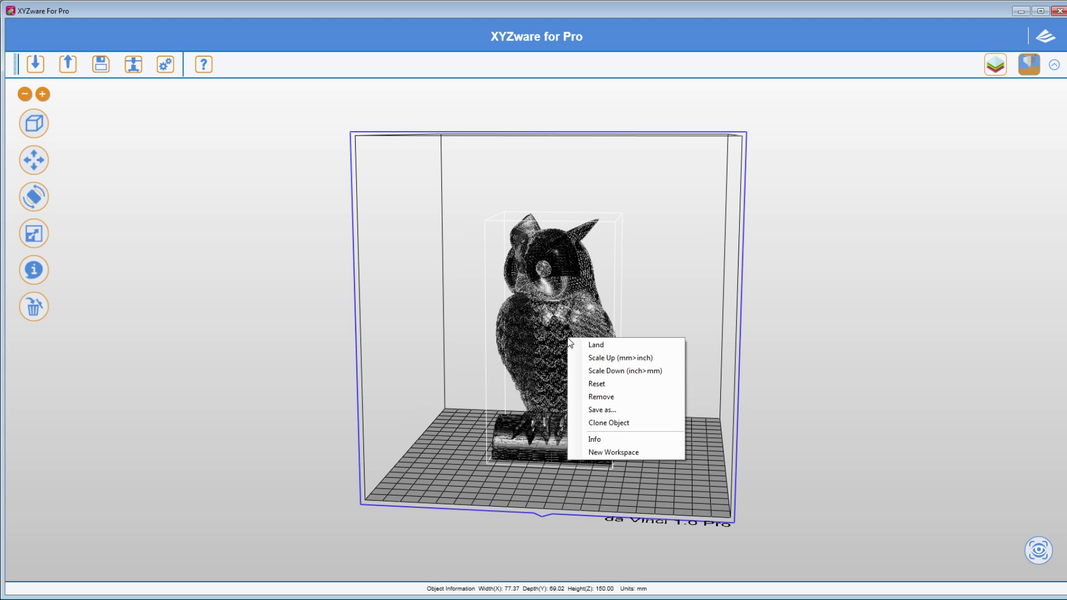
left_click(622, 425)
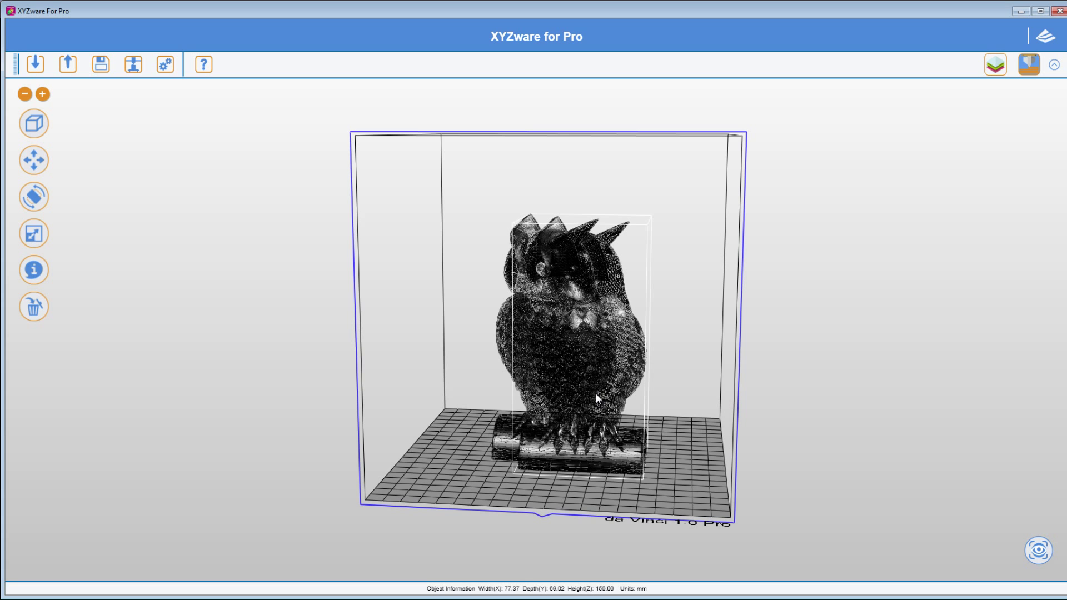
left_click_drag(596, 392, 642, 387)
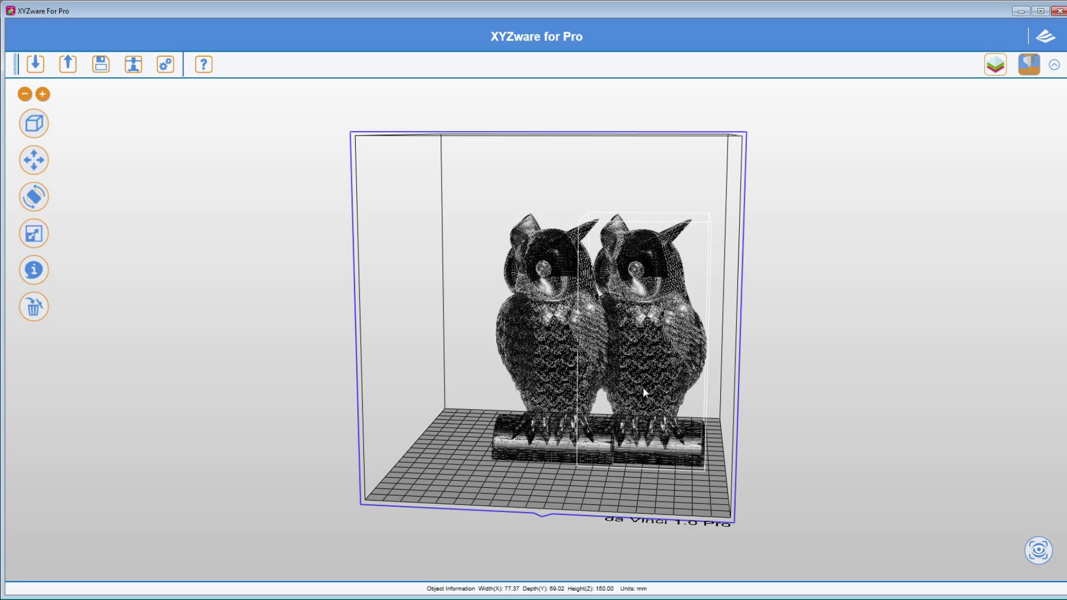
Move the original owl away from its copy and adjust the copy so the two stand side by side without overlapping
left_click(526, 337)
left_click_drag(526, 337, 494, 339)
left_click(638, 358)
left_click_drag(638, 358, 626, 355)
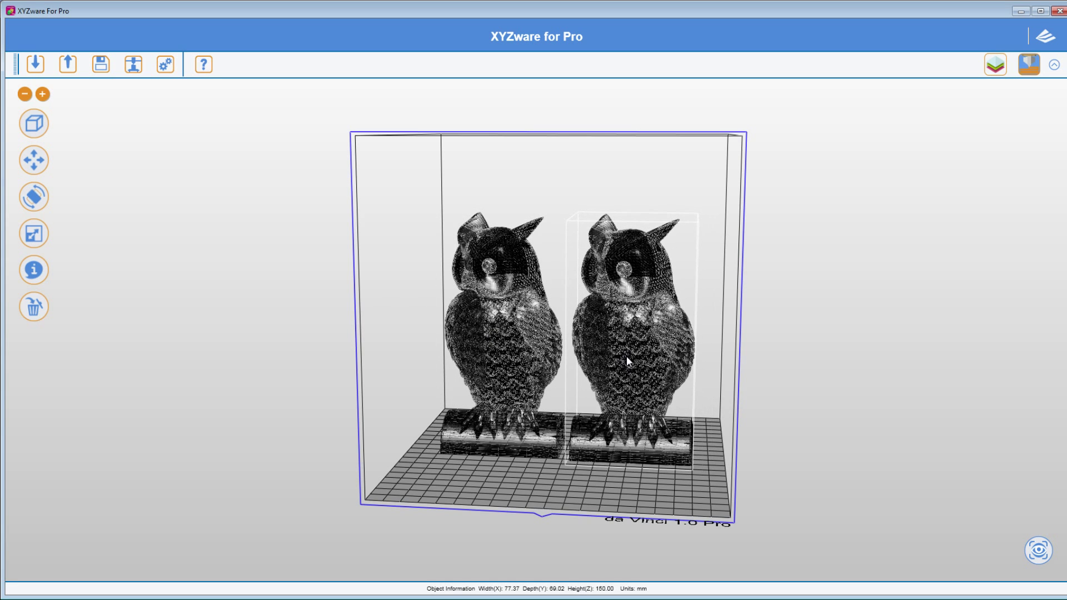
left_click(784, 377)
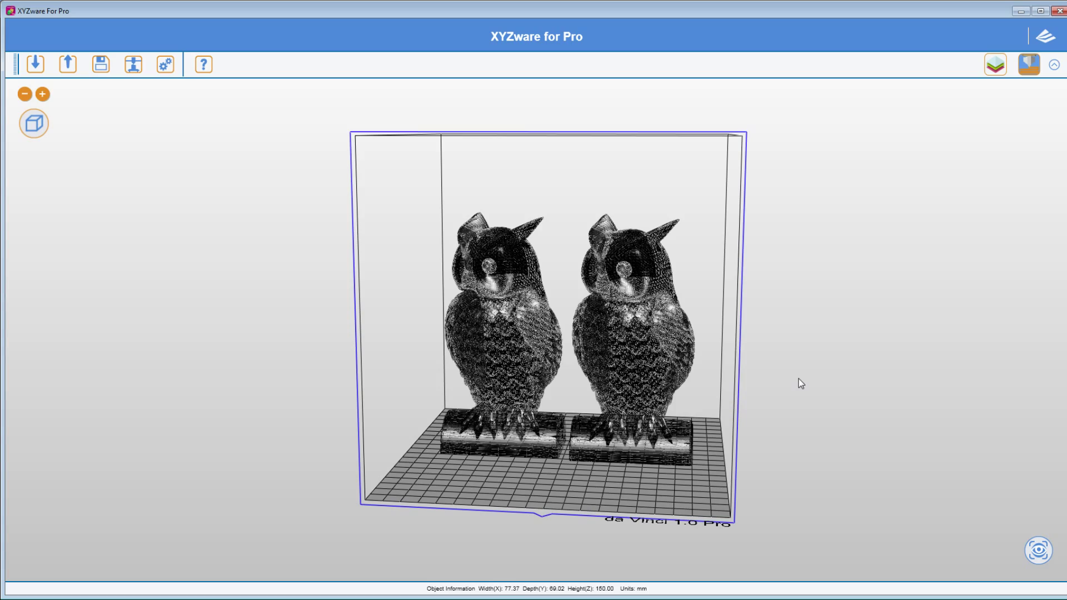
Land the original owl on the build plate and review its other object commands
left_click_drag(806, 338, 782, 331)
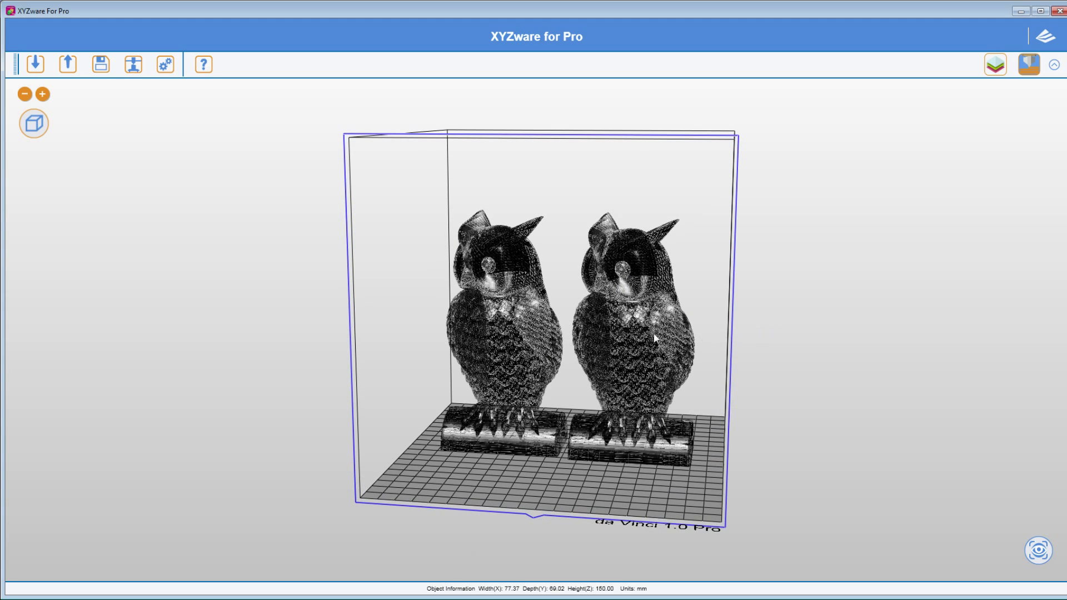
left_click(521, 335)
right_click(517, 324)
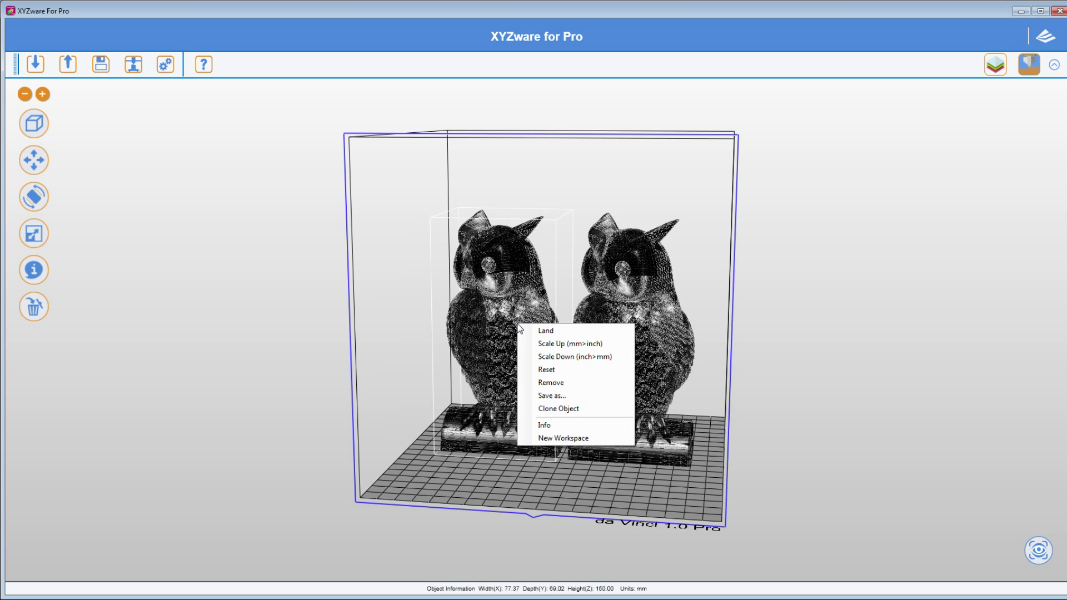
left_click(542, 333)
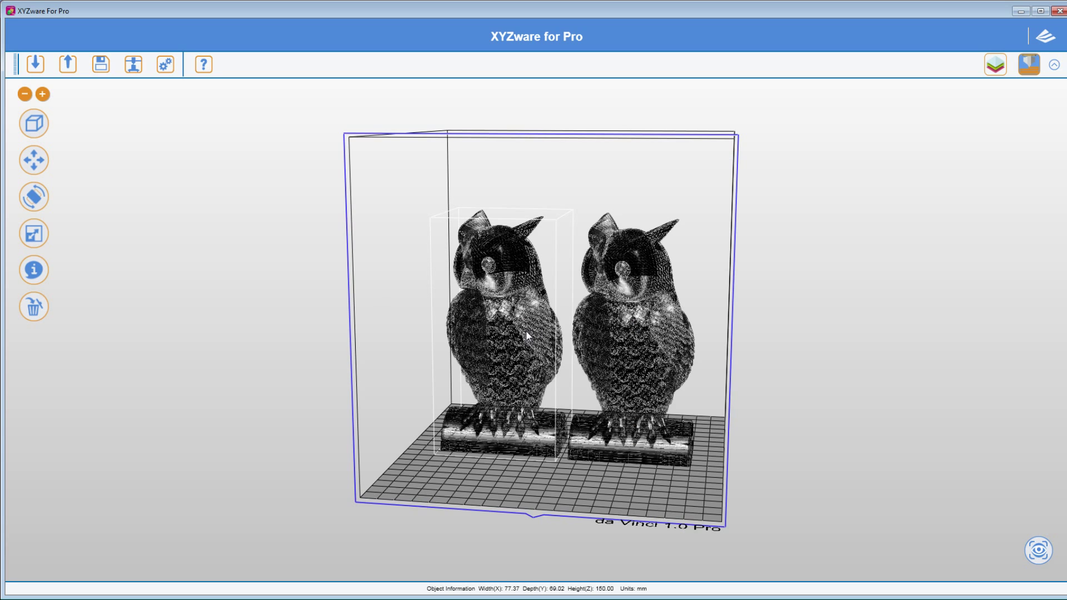
right_click(527, 335)
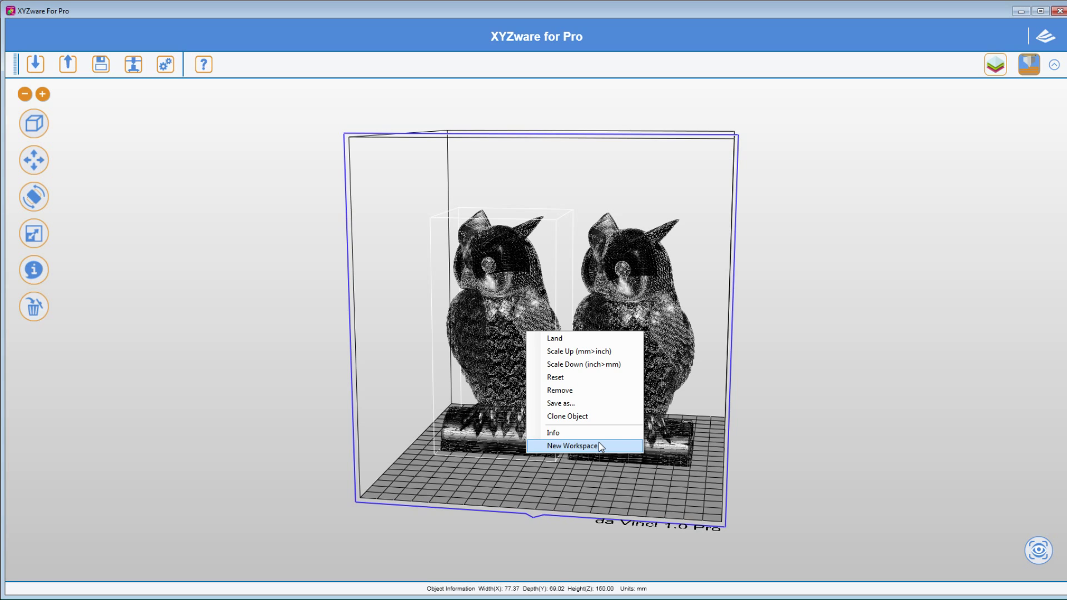
left_click(828, 420)
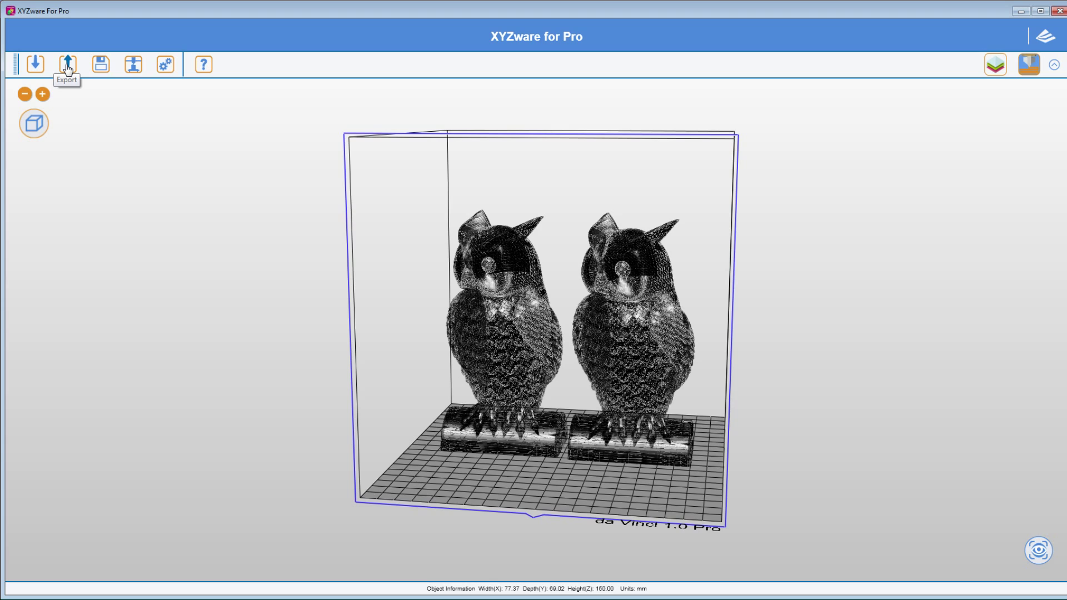
Save the two-owl arrangement as the STL file "OWL mm2.stl" in the OWL folder
left_click(97, 67)
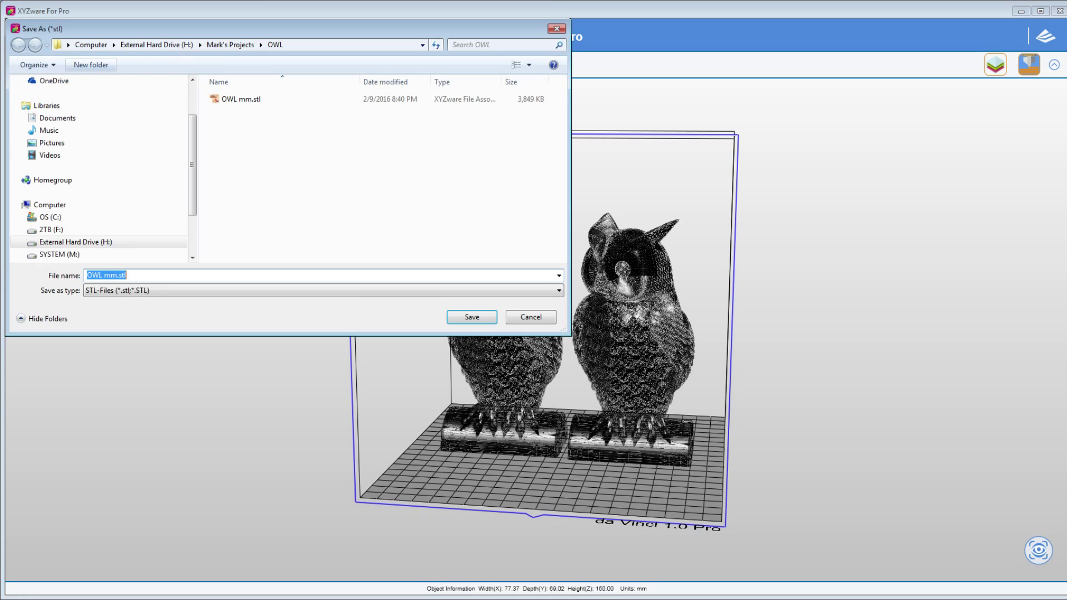
left_click(117, 275)
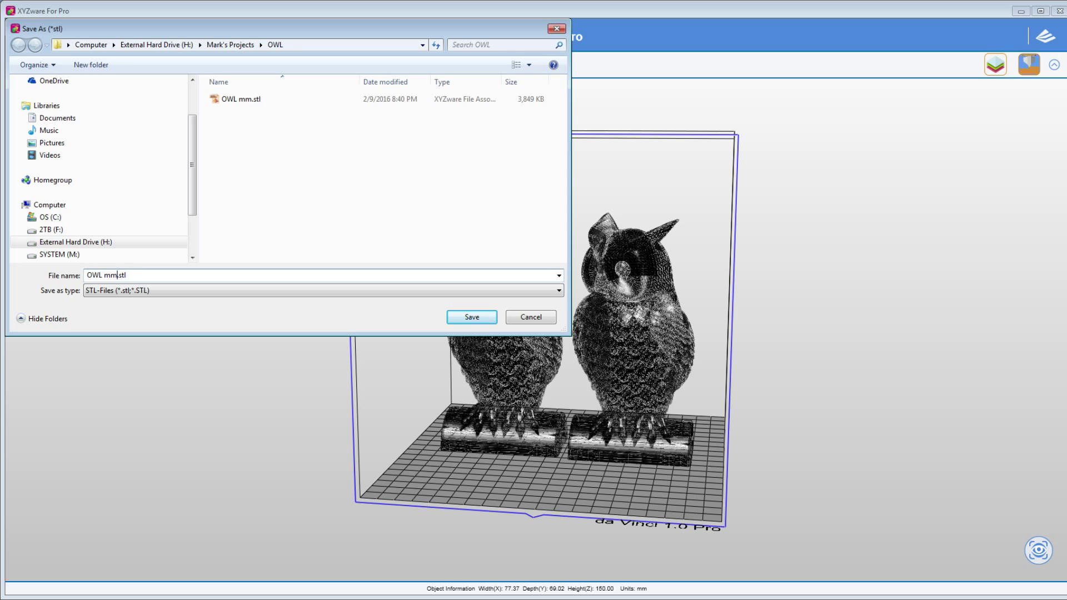
type("2")
left_click(476, 315)
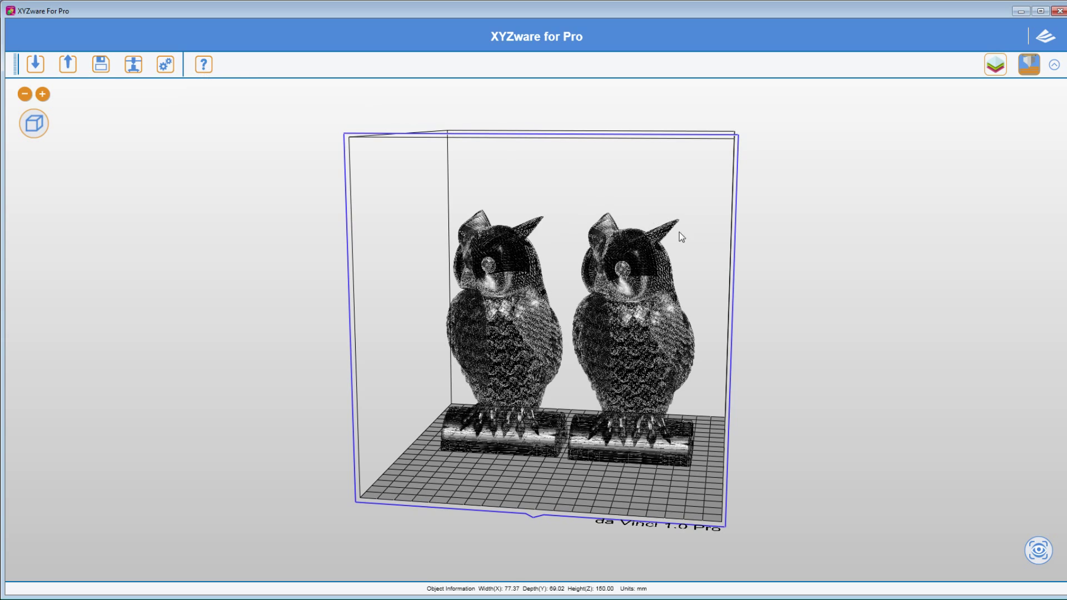
Check the printer monitor for the heated bed and extruder status, and hide it
left_click(1039, 552)
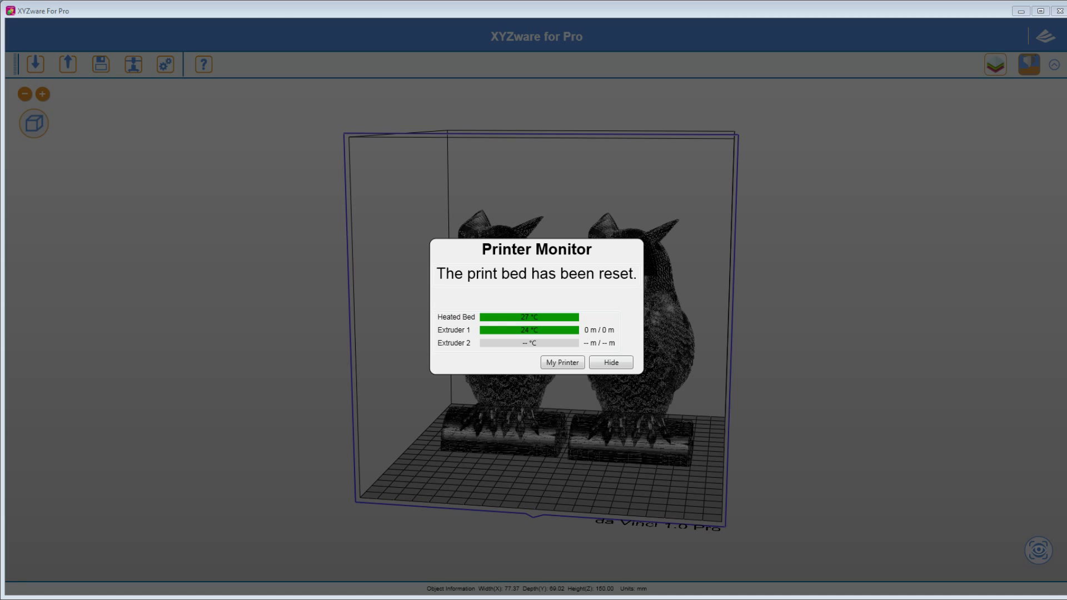
left_click(611, 362)
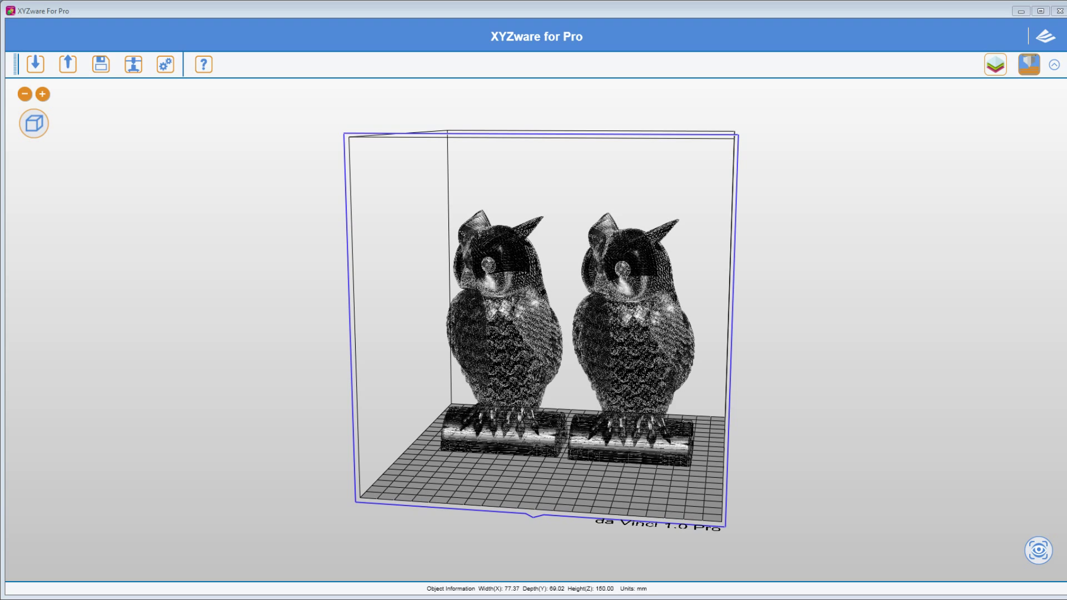
Use the object list to select the second owl, both owls and neither, then close the list and deselect everything
left_click(998, 67)
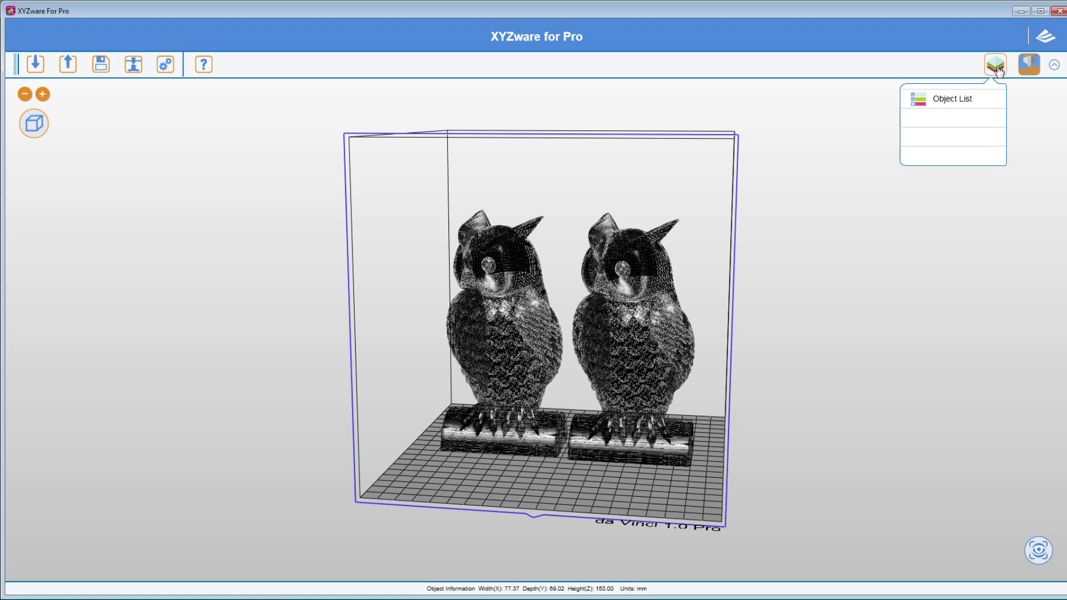
left_click(974, 101)
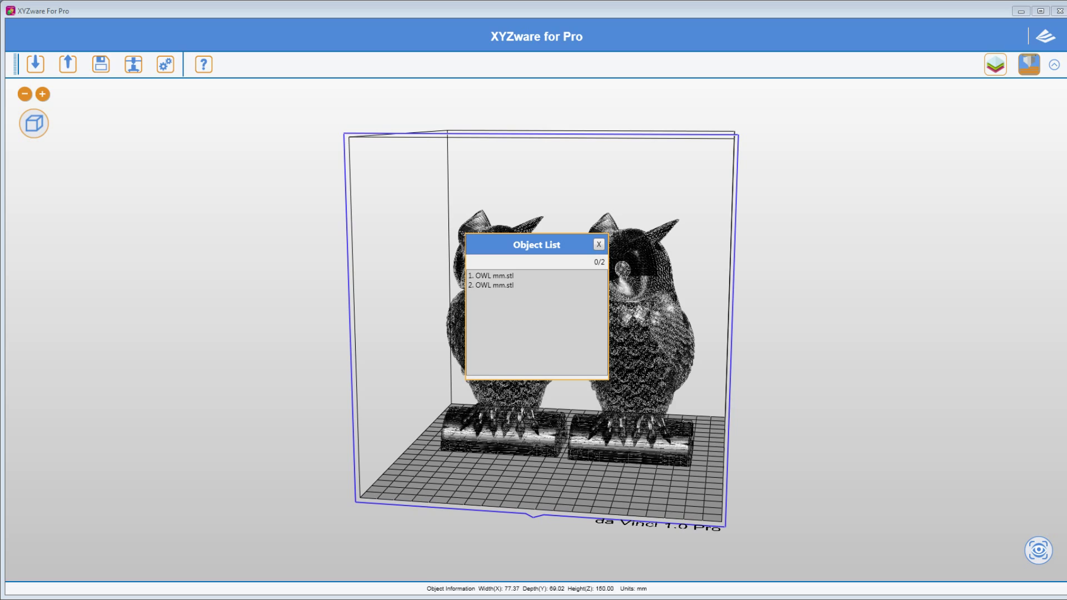
left_click(494, 285)
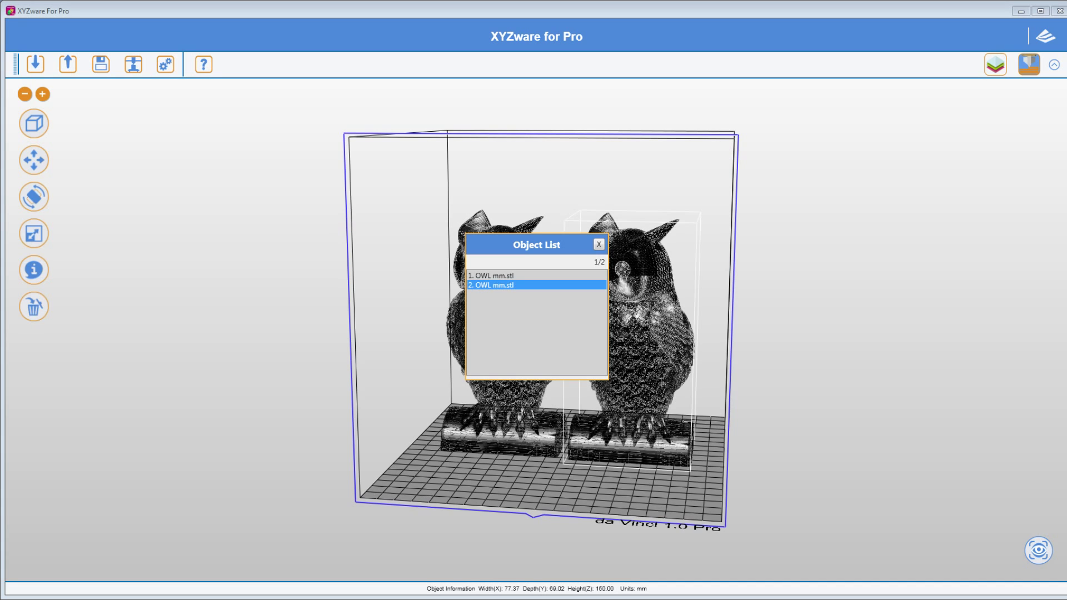
left_click(494, 276, "ctrl")
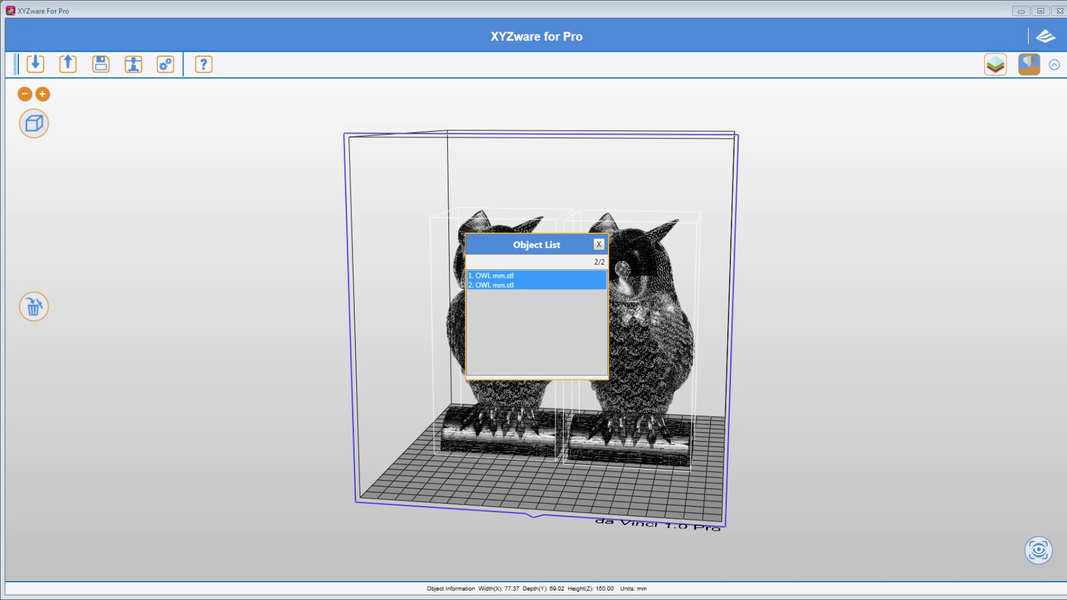
left_click(495, 276, "ctrl")
left_click(495, 285, "ctrl")
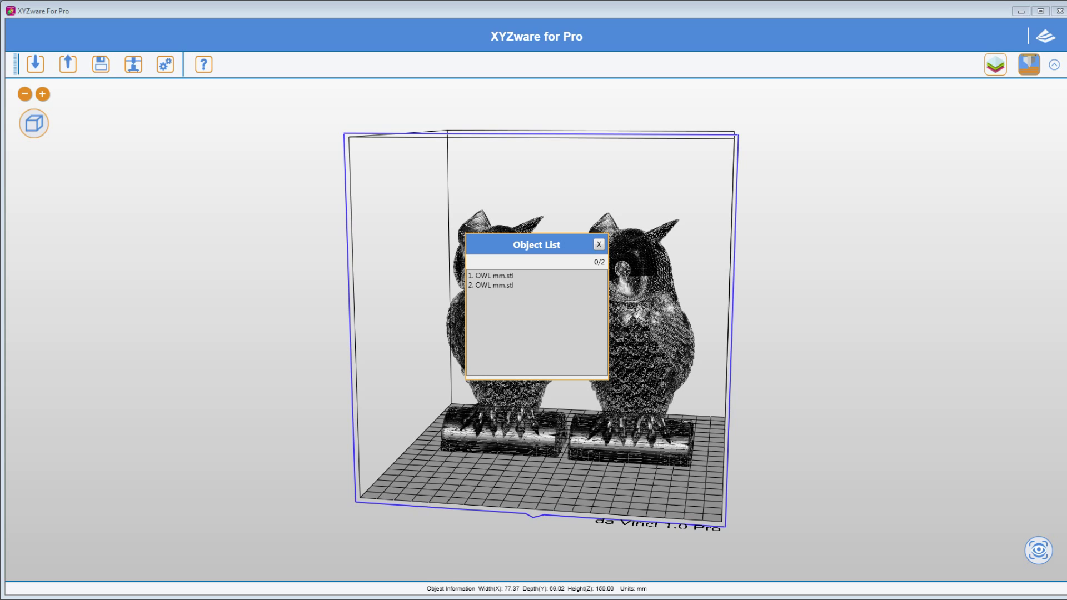
left_click(495, 285)
left_click(495, 276, "ctrl")
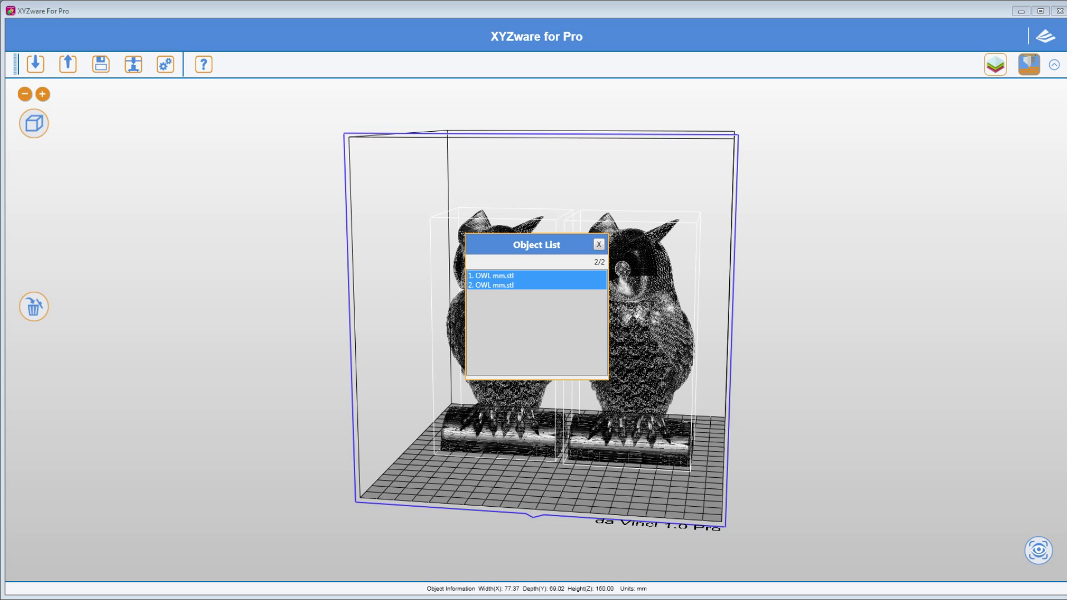
left_click(495, 285)
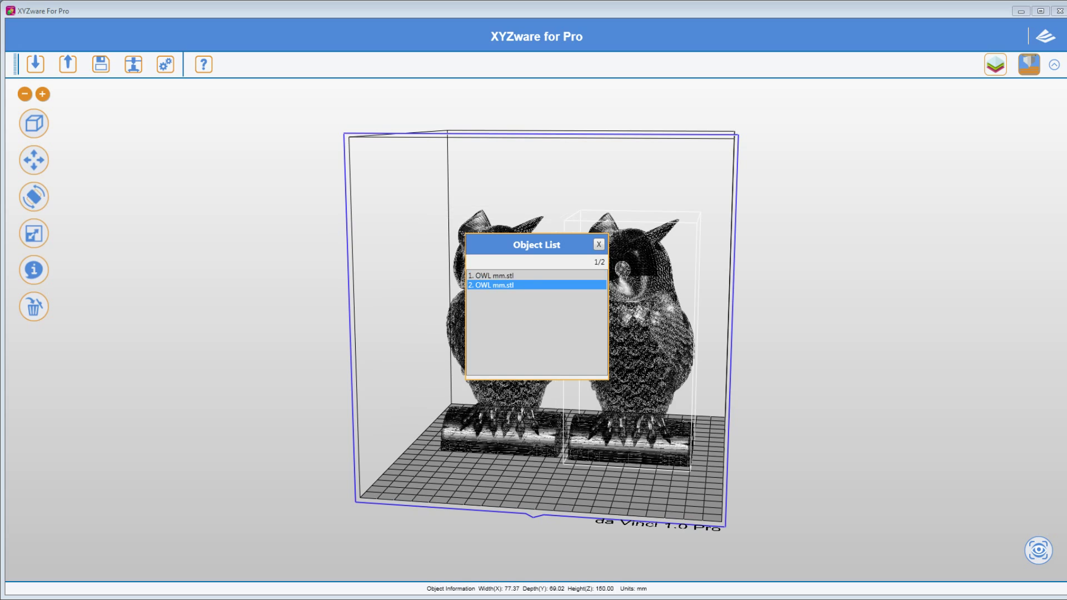
left_click(598, 245)
left_click(883, 207)
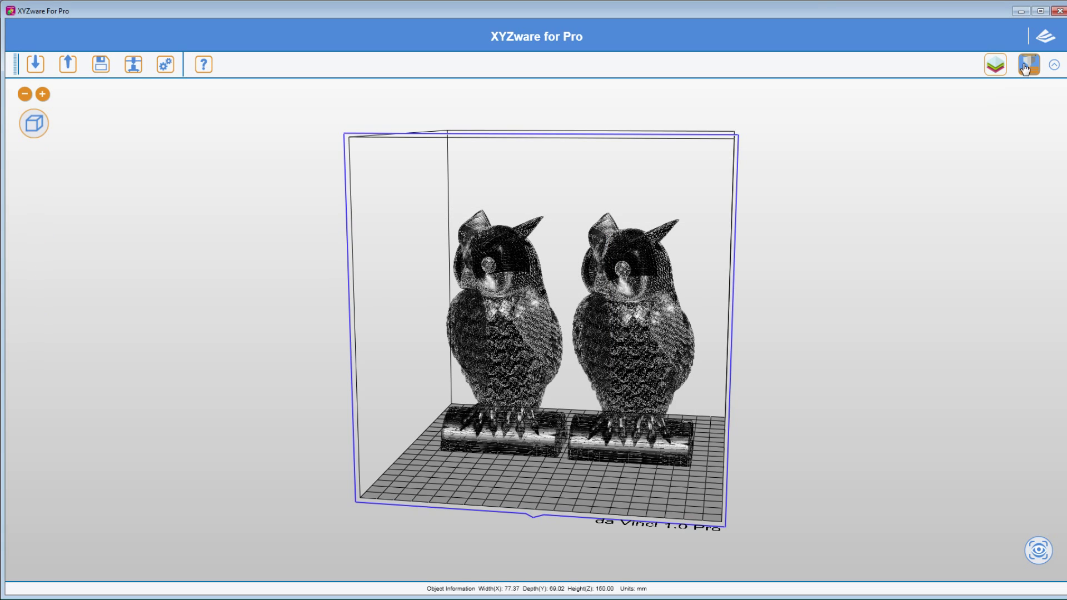
Open the settings, review the language choices and enable the Auto Feedback option
left_click(1025, 67)
left_click(164, 66)
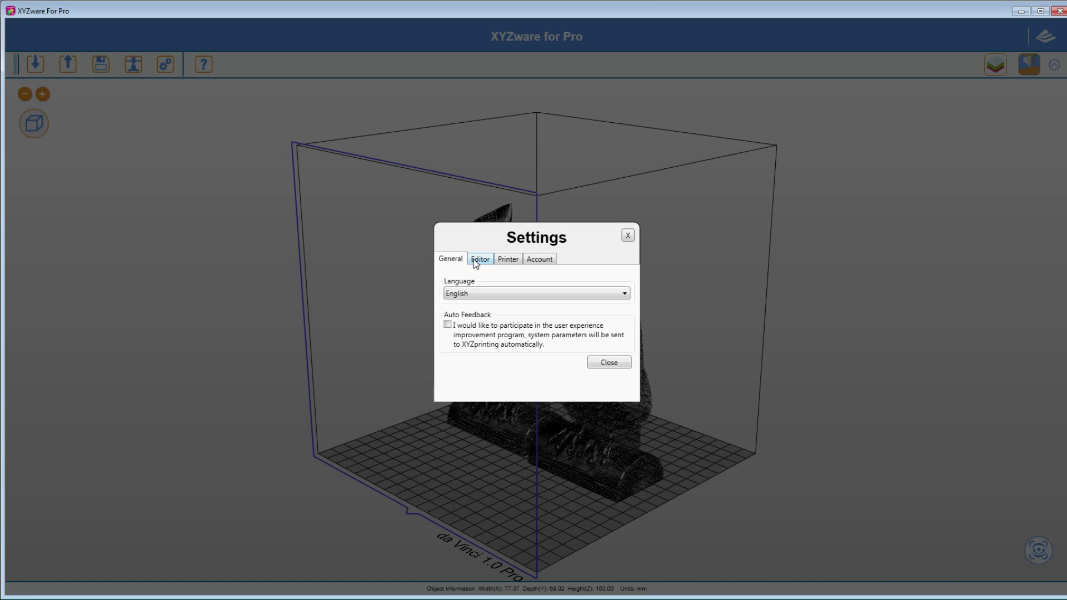
left_click(621, 294)
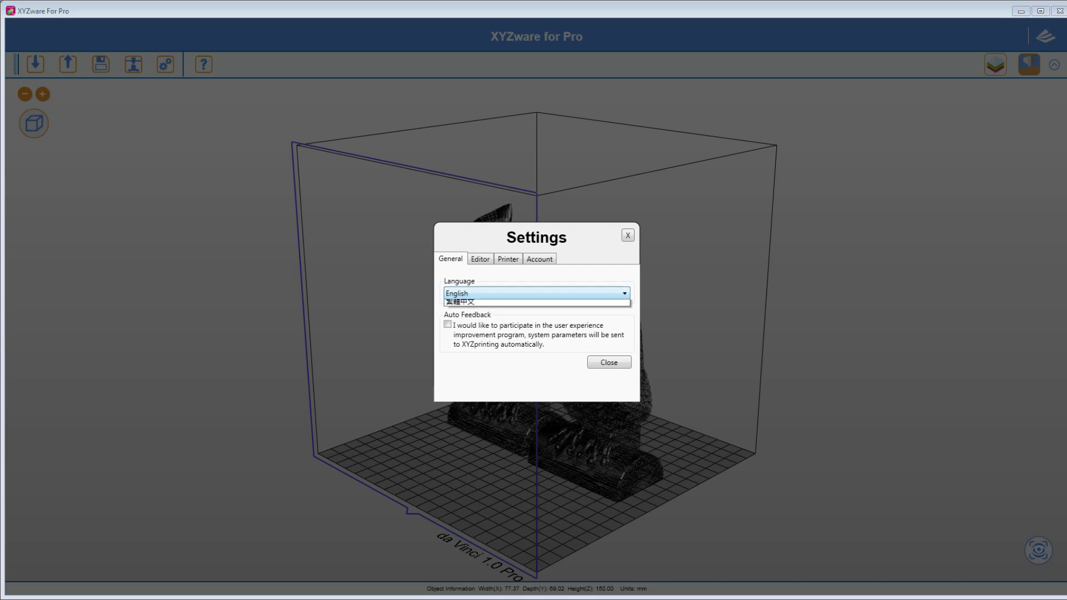
key("Escape")
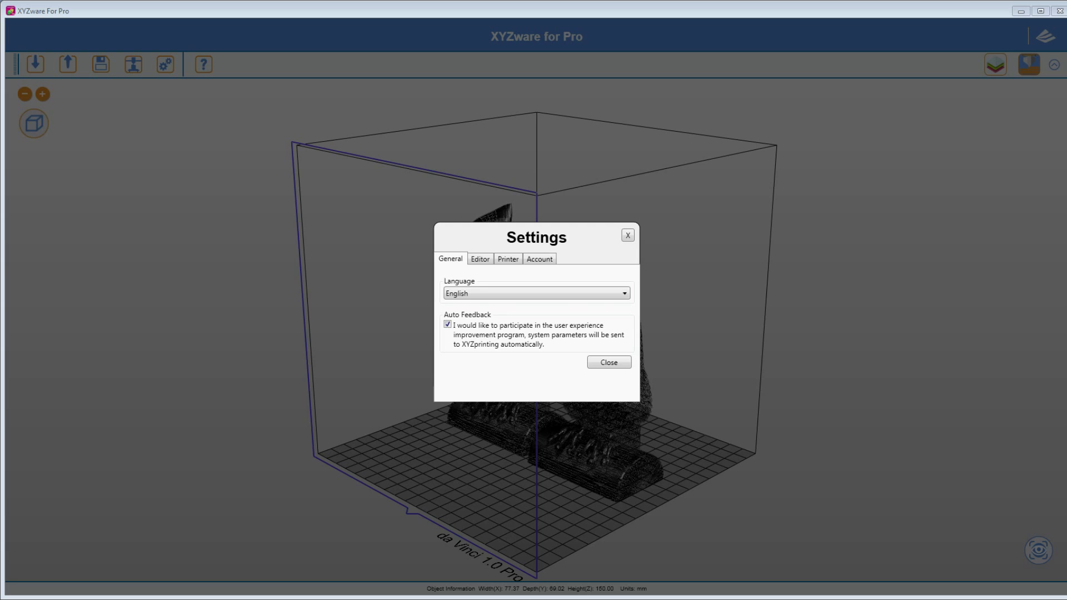
Review the display unit choices and the printer type choices, keeping mm and da Vinci 1.0 Pro
left_click(480, 259)
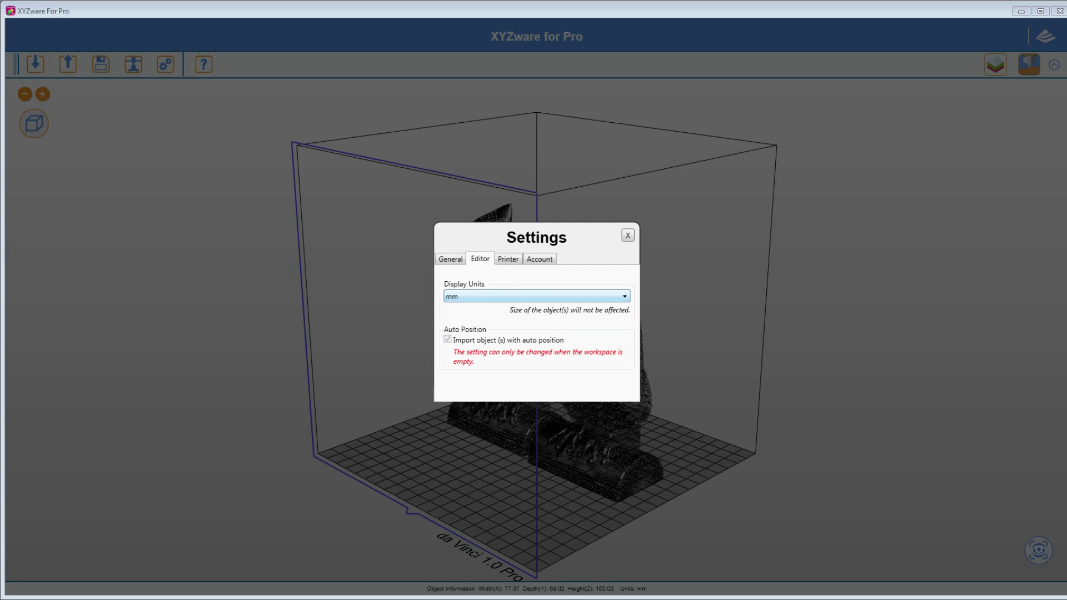
left_click(537, 296)
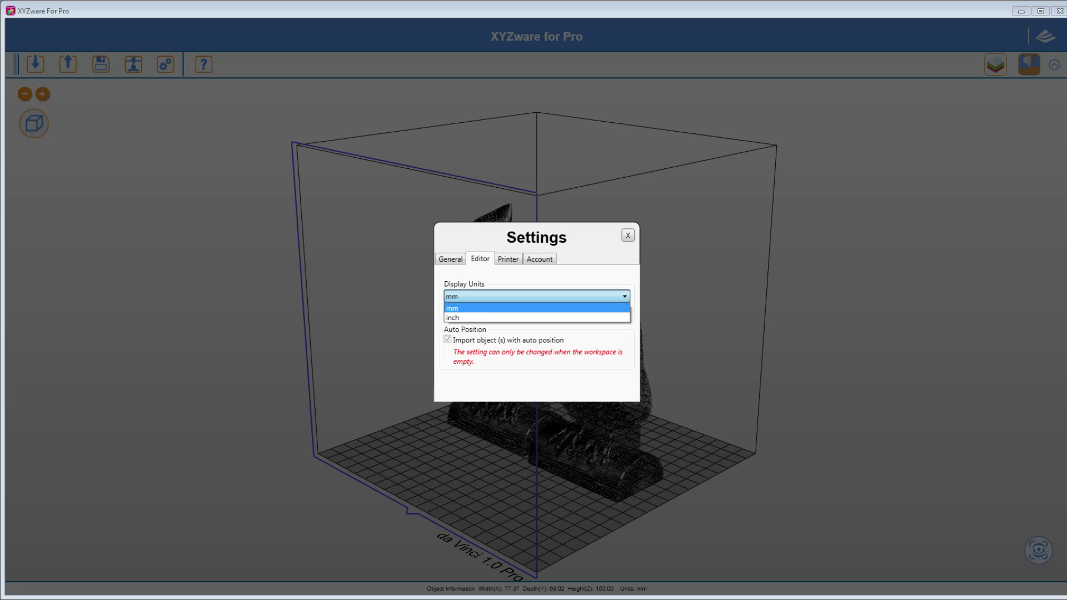
left_click(537, 297)
left_click(508, 259)
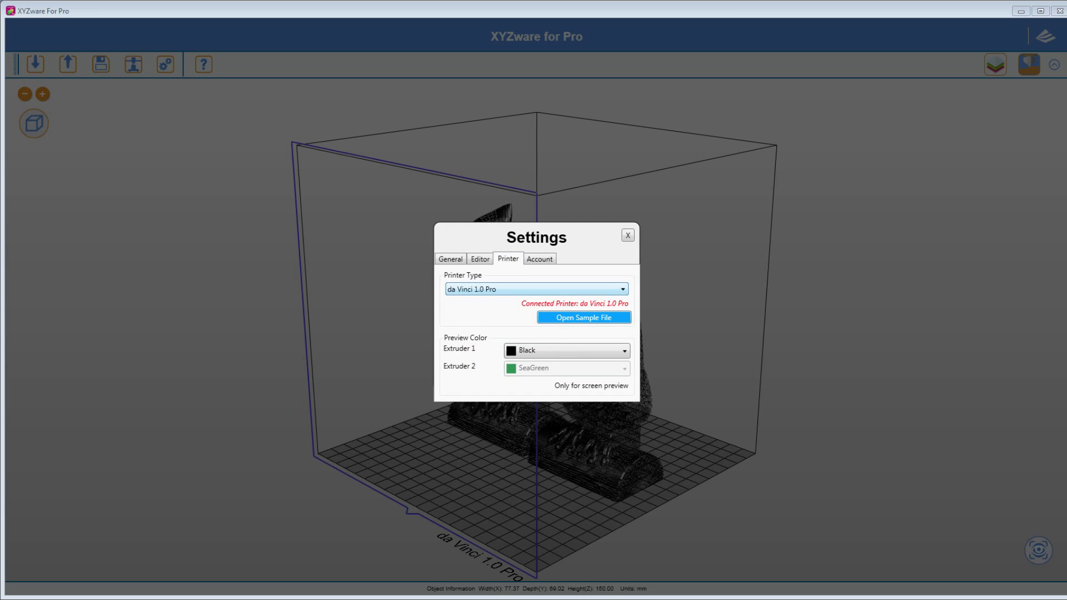
left_click(536, 289)
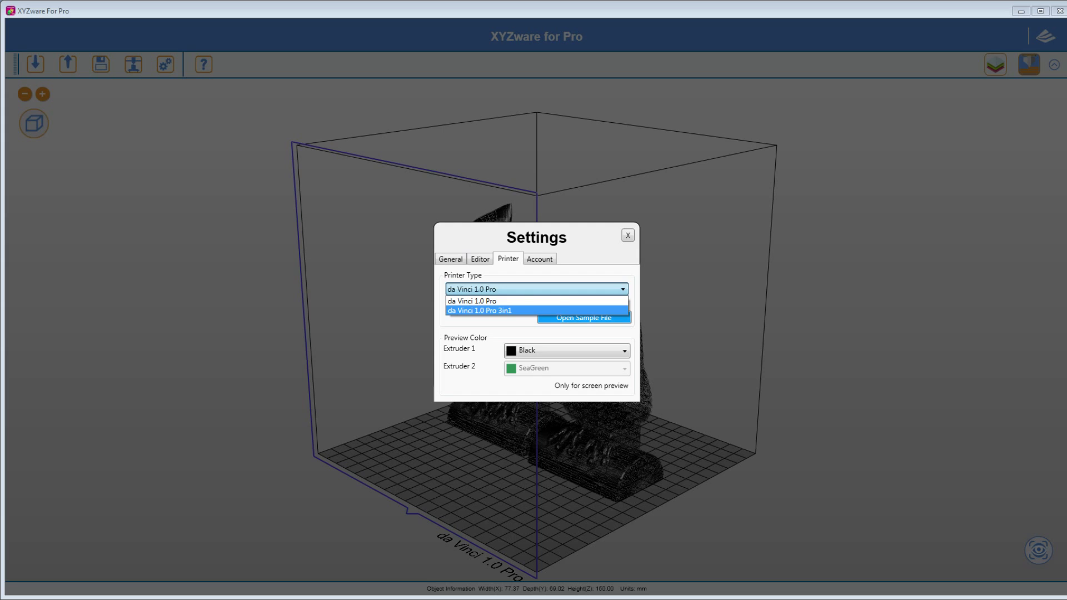
key("Escape")
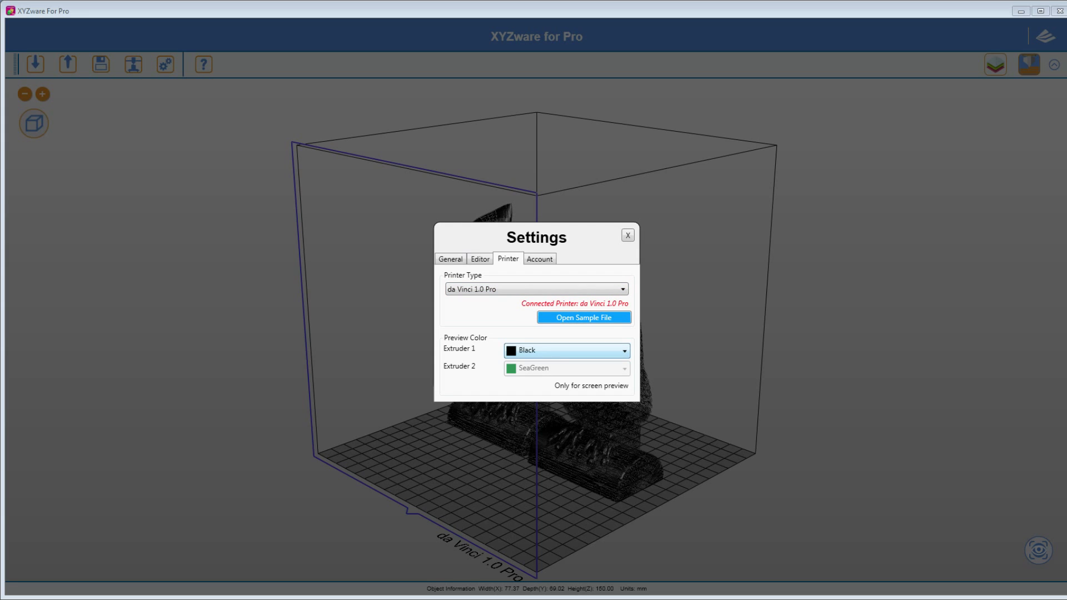
Set the preview color of Extruder 1 to Blue and close the settings
key("alt+Down")
key("Down")
key("Down")
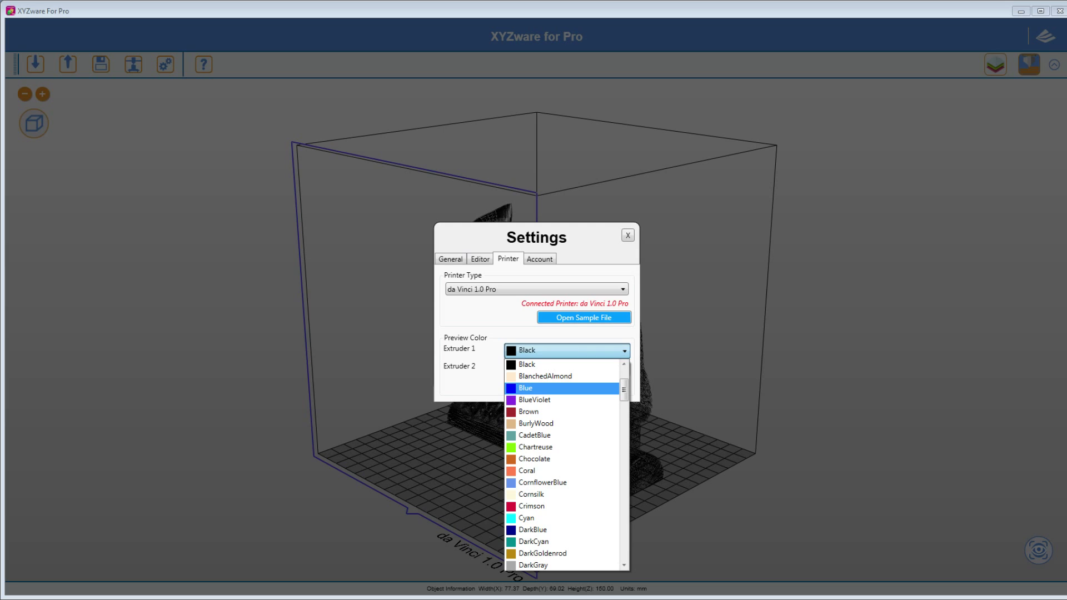
key("Return")
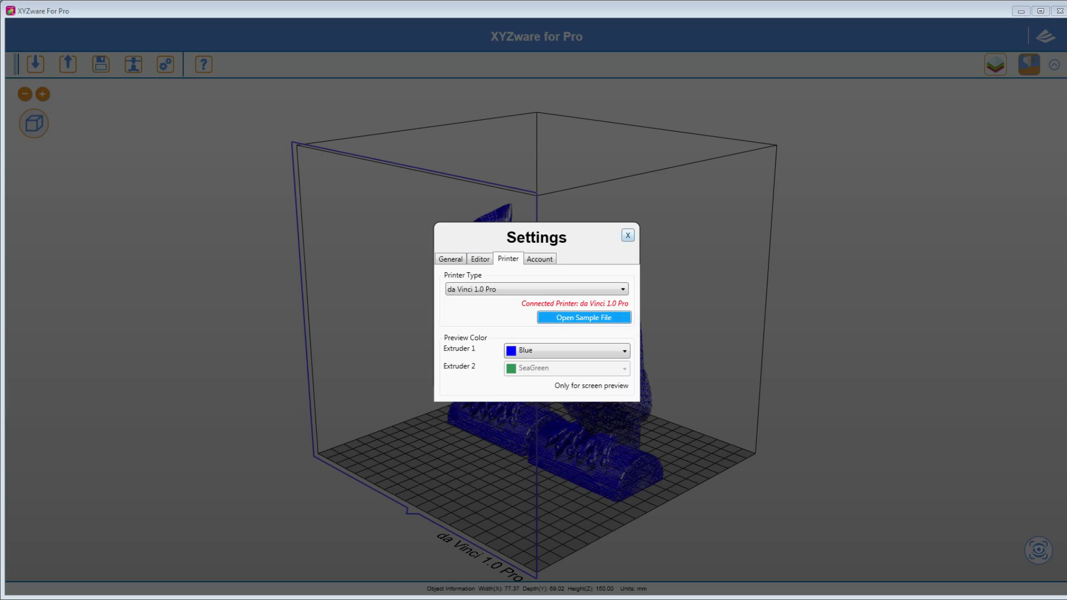
left_click(628, 235)
View the build volume from the front, and check the software and printer version information before closing it
mouse_move(592, 389)
left_mouse_down()
mouse_move(746, 377)
mouse_move(505, 374)
mouse_move(611, 397)
left_mouse_up()
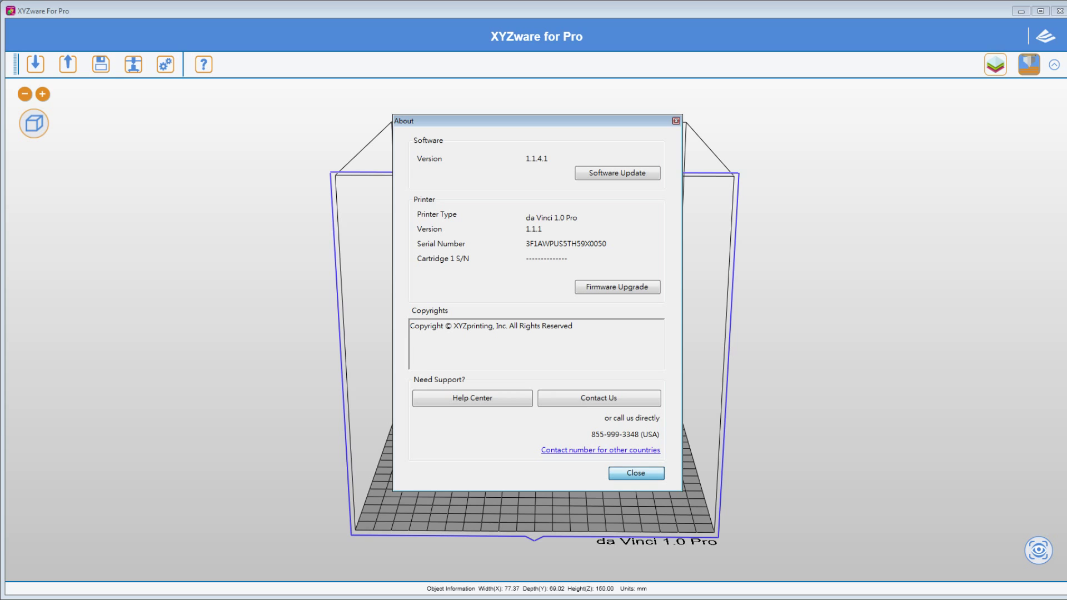
left_click(648, 473)
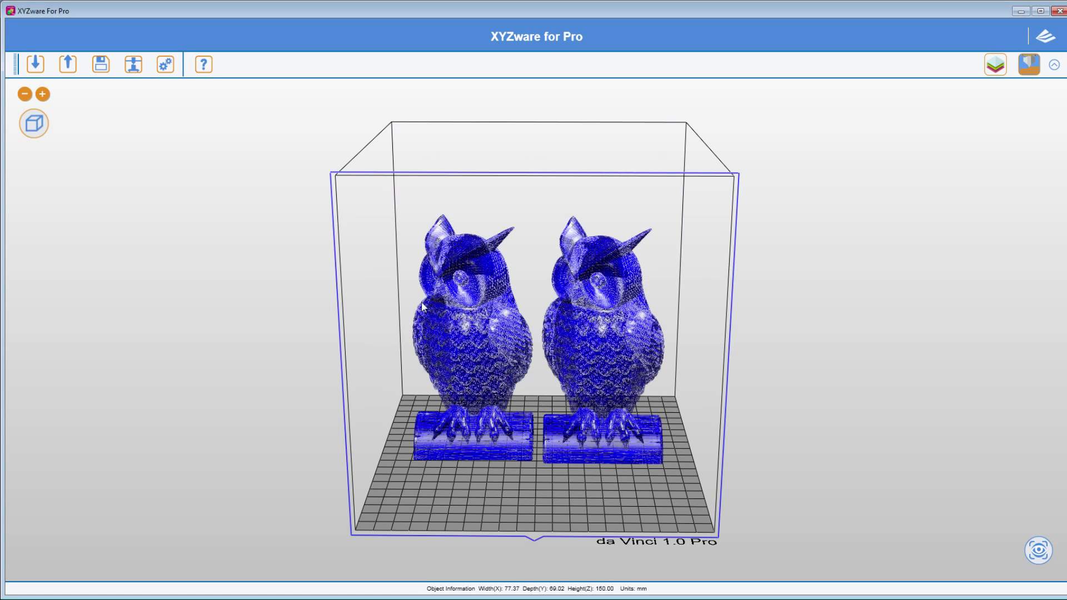
Open the print setup and review the printer profile choices, keeping da Vinci 1.0 Pro and ABS for Cartridge 1
left_click(132, 66)
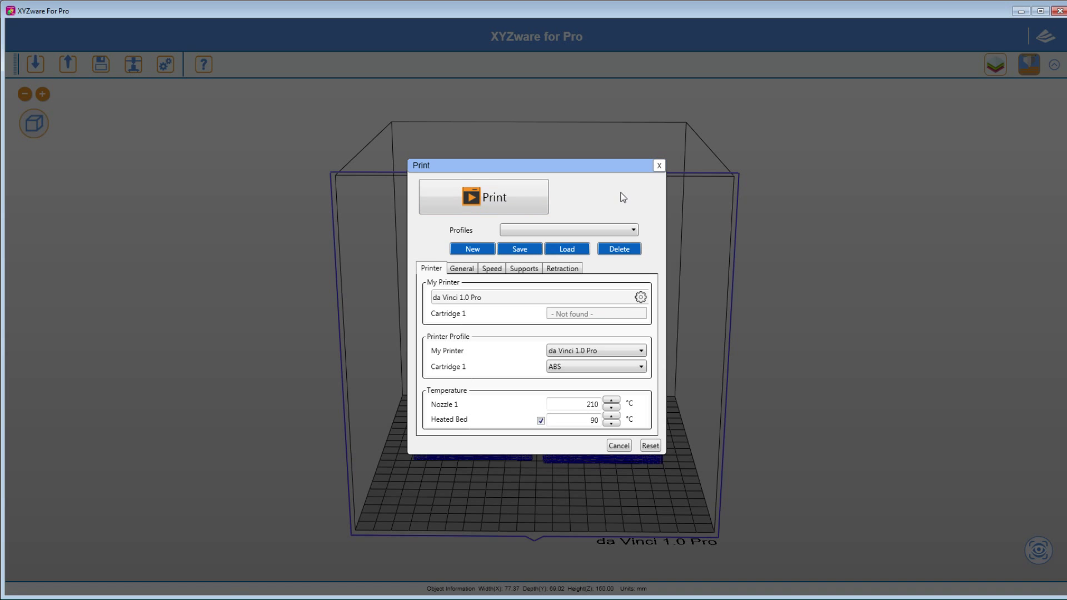
left_click(641, 350)
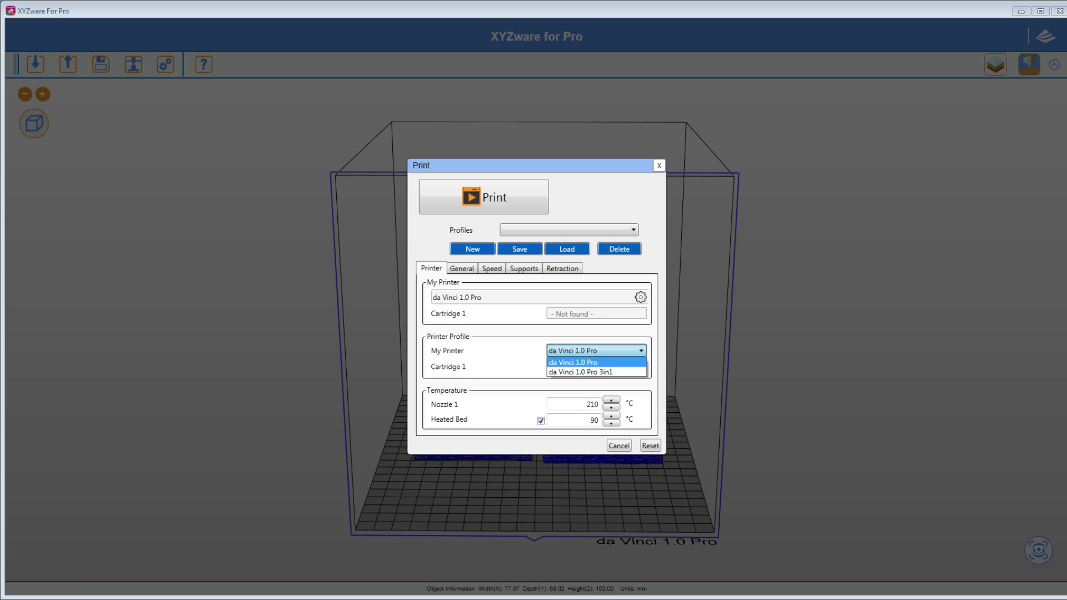
key("Return")
left_click(641, 366)
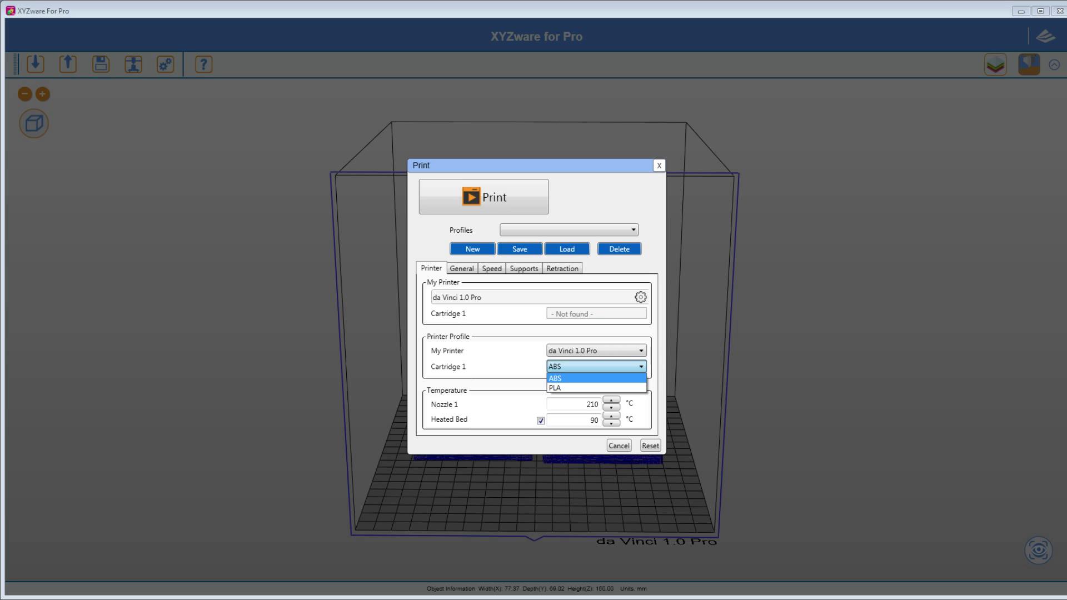
key("Down")
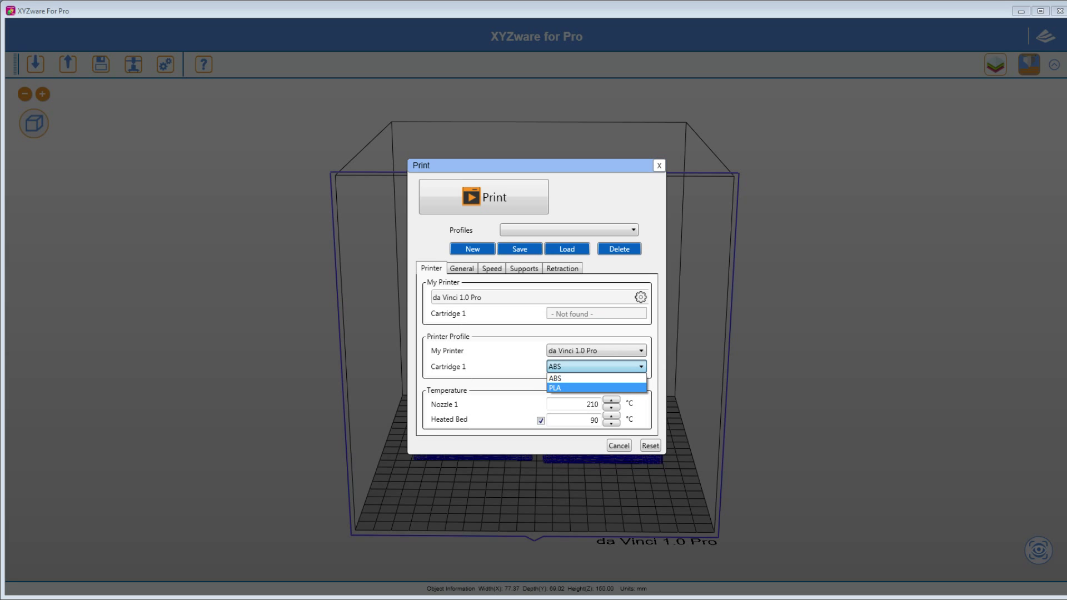
key("Up")
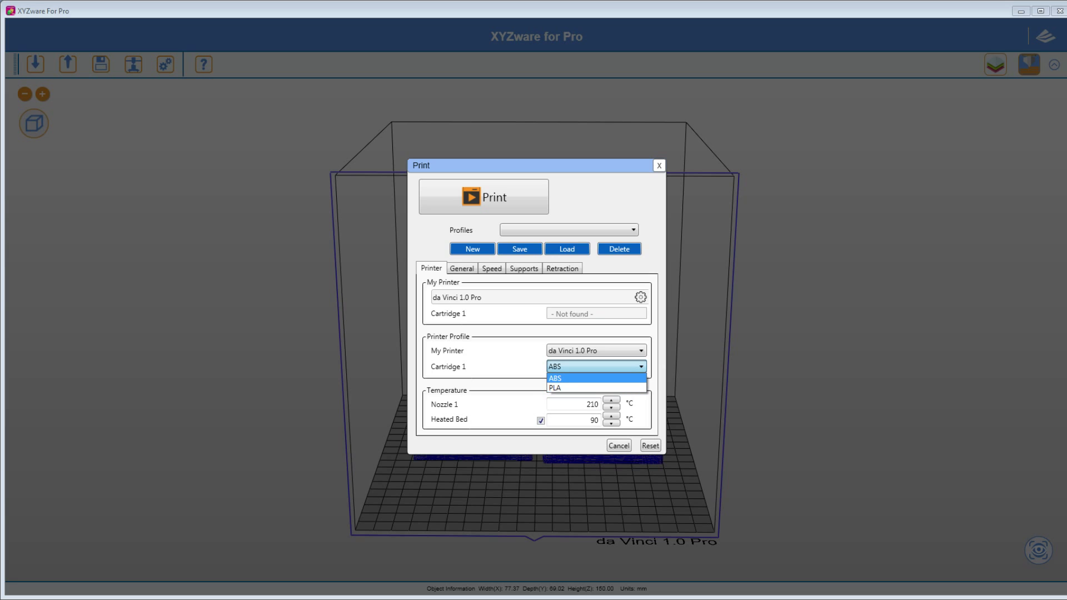
key("Return")
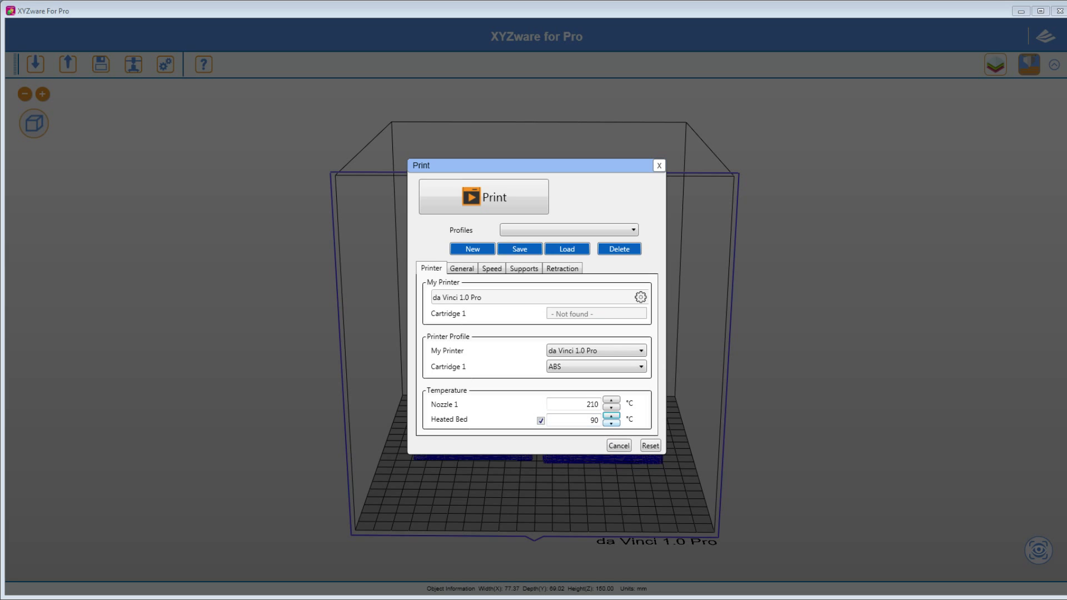
Try stepping the Nozzle 1 temperature down and back up
left_click(612, 406)
left_click(611, 400)
left_click(611, 400)
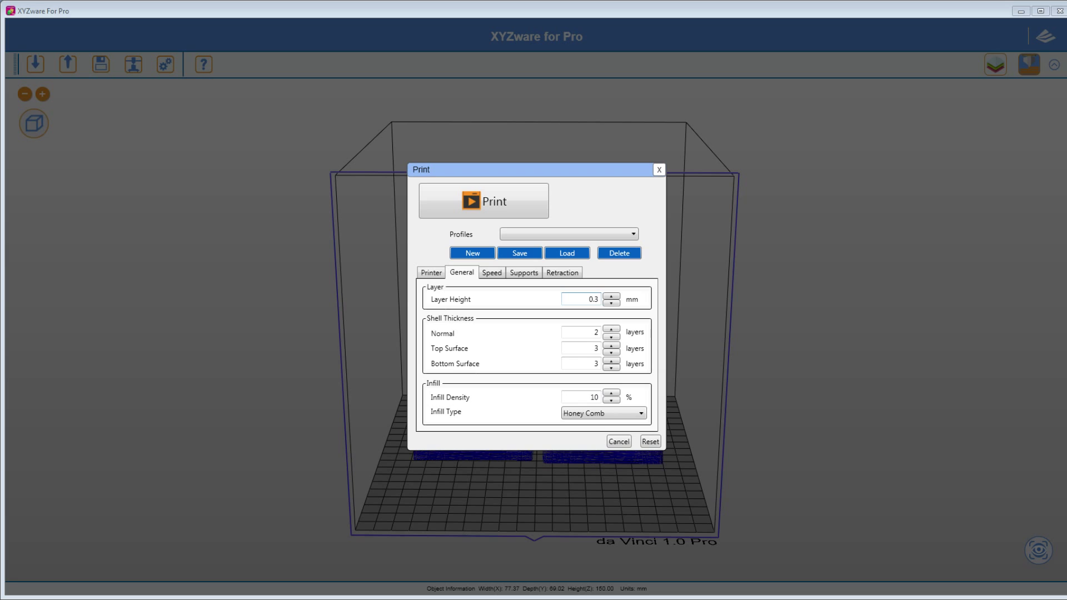
Set the print's layer height to 0.2 mm
left_click(612, 303)
left_click(611, 297)
left_click(612, 303)
left_click(612, 303)
left_click(612, 303)
left_click(611, 302)
left_click(611, 303)
left_click(611, 302)
left_click(611, 303)
left_click(612, 295)
left_click(612, 296)
Try other normal shell thickness values, including 5 layers, and return the setting to 2 layers
left_click(612, 337)
left_click(611, 328)
double_click(593, 333)
type("5")
type("2")
left_click(611, 336)
left_click(612, 329)
left_click(611, 336)
Set the bottom surface thickness to 2 layers and keep Honey Comb as the infill type
left_click(612, 368)
left_click(604, 414)
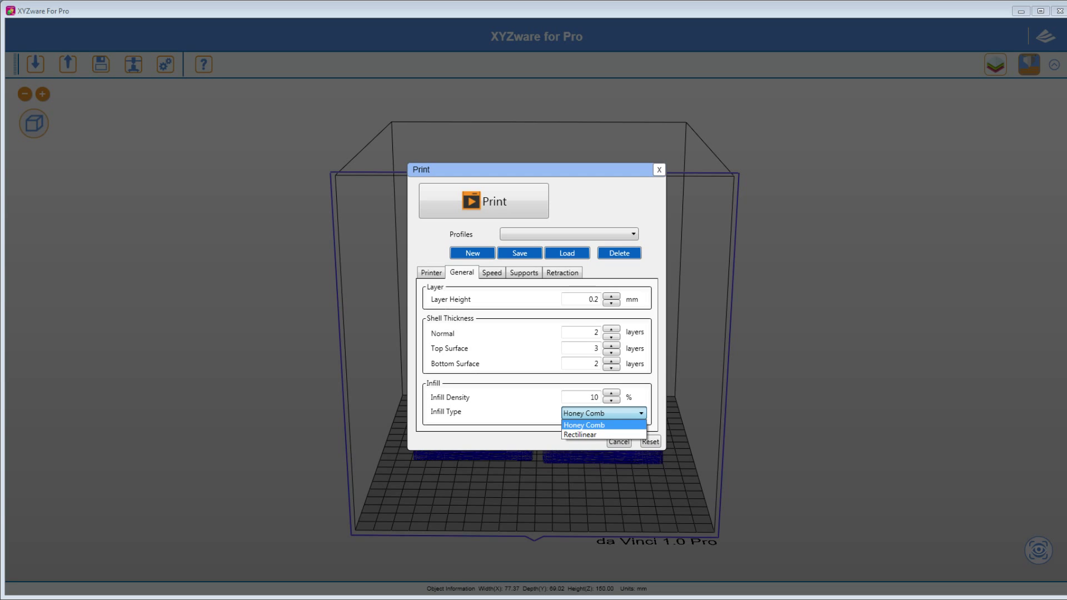
key("Return")
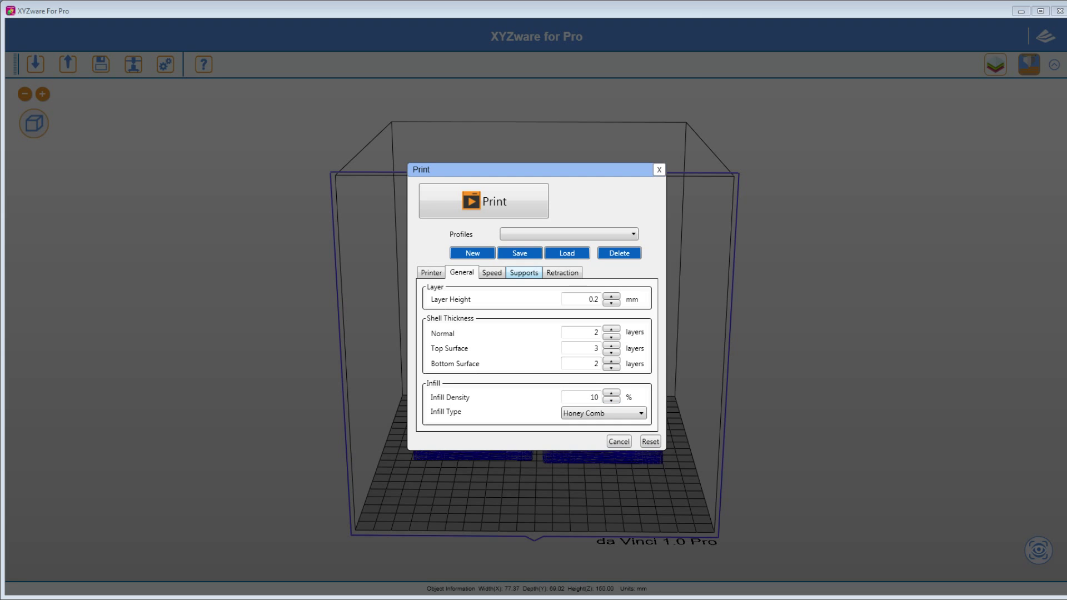
Review the print speeds and set the density of supports to Standard, leaving supports disabled
left_click(492, 273)
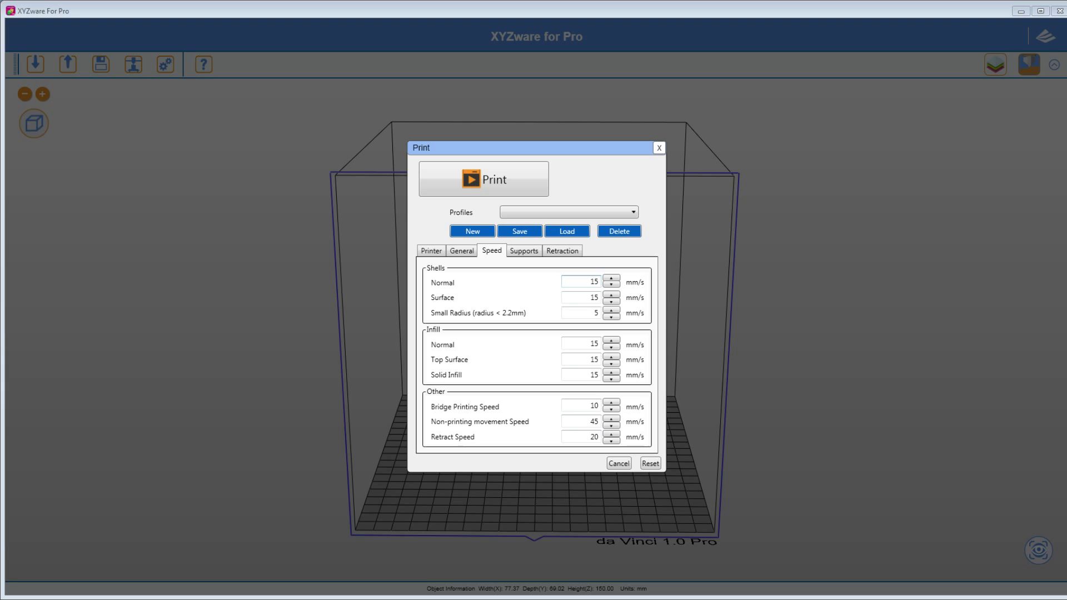
left_click(524, 250)
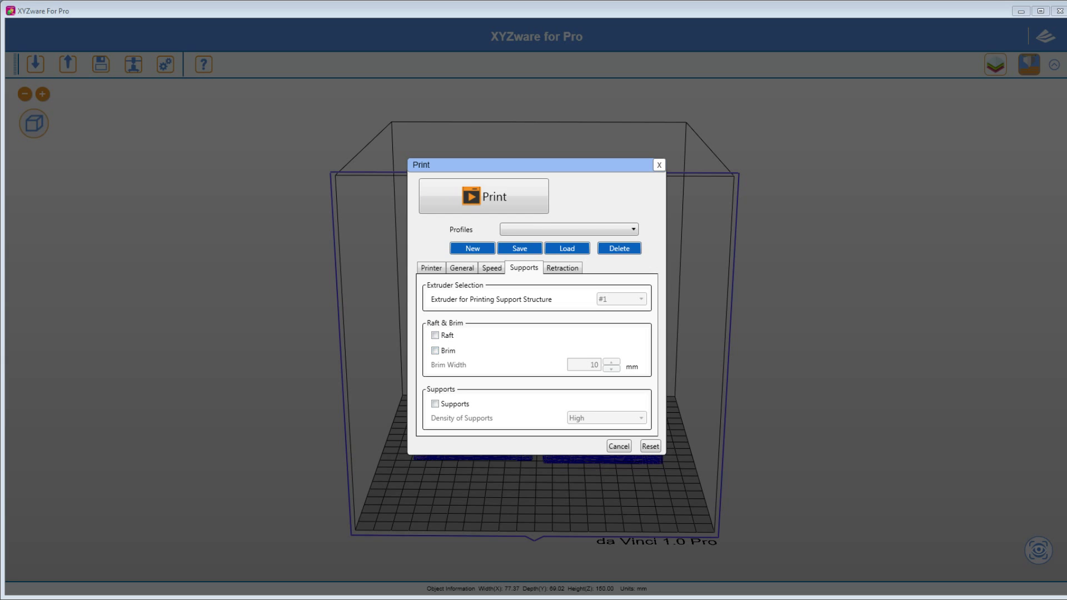
left_click(435, 404)
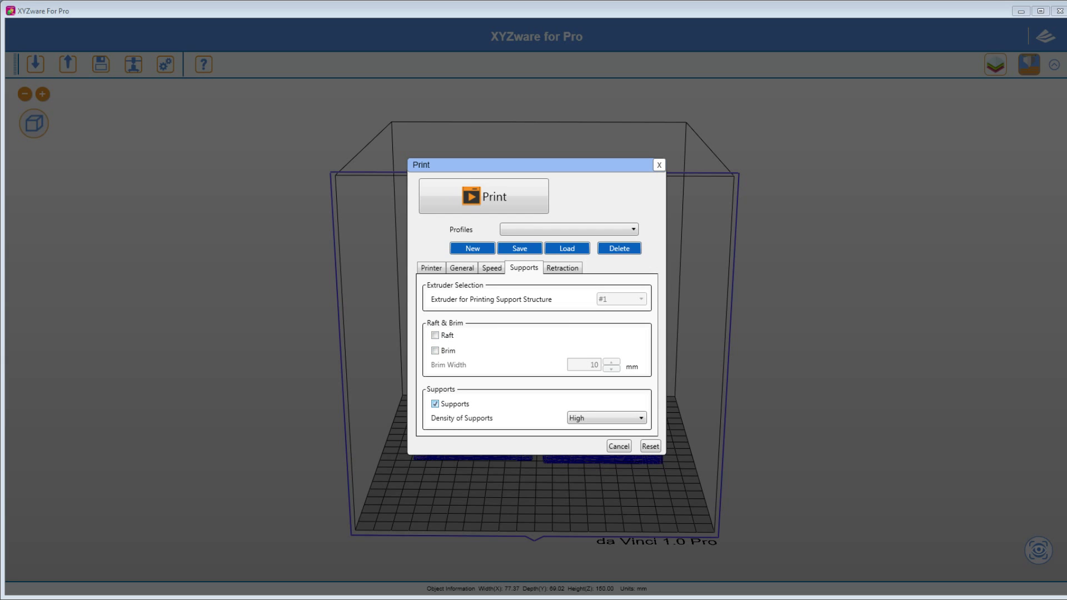
left_click(605, 418)
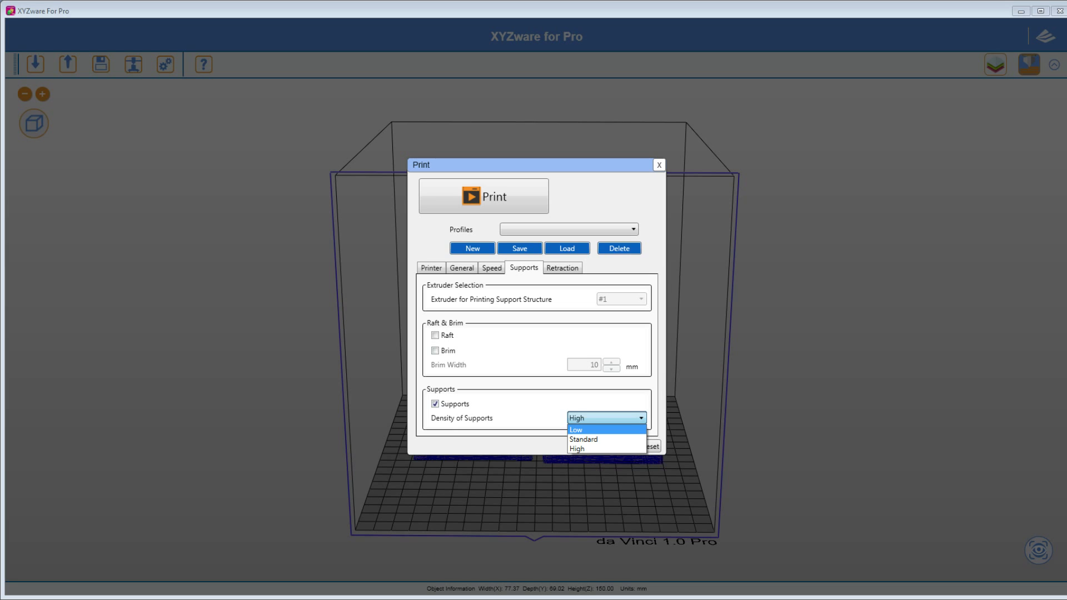
left_click(583, 439)
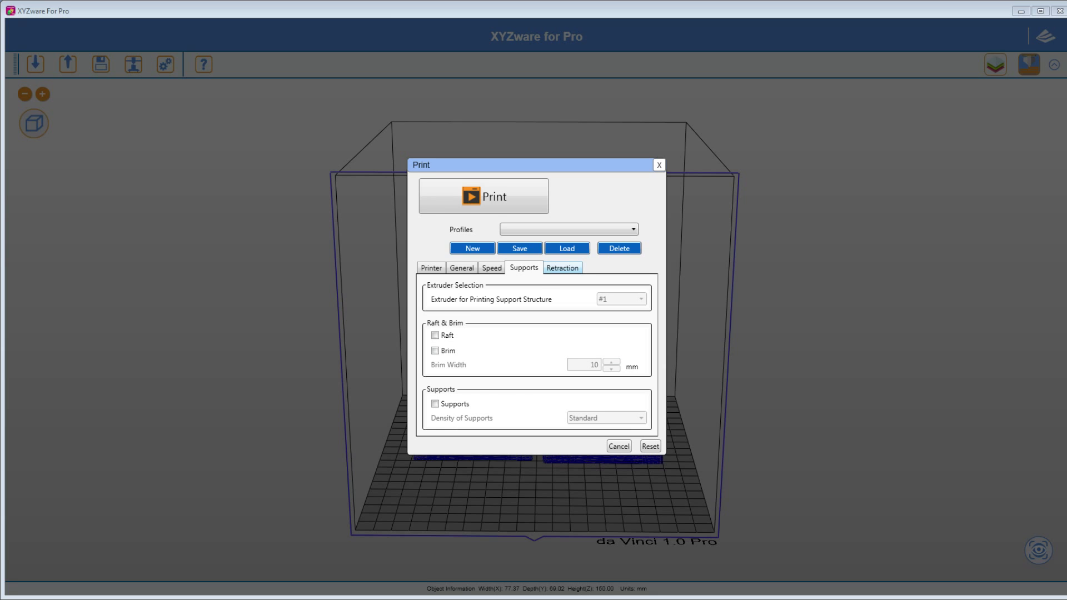
Review the retraction options, and recheck the general and printer settings of the print
left_click(563, 268)
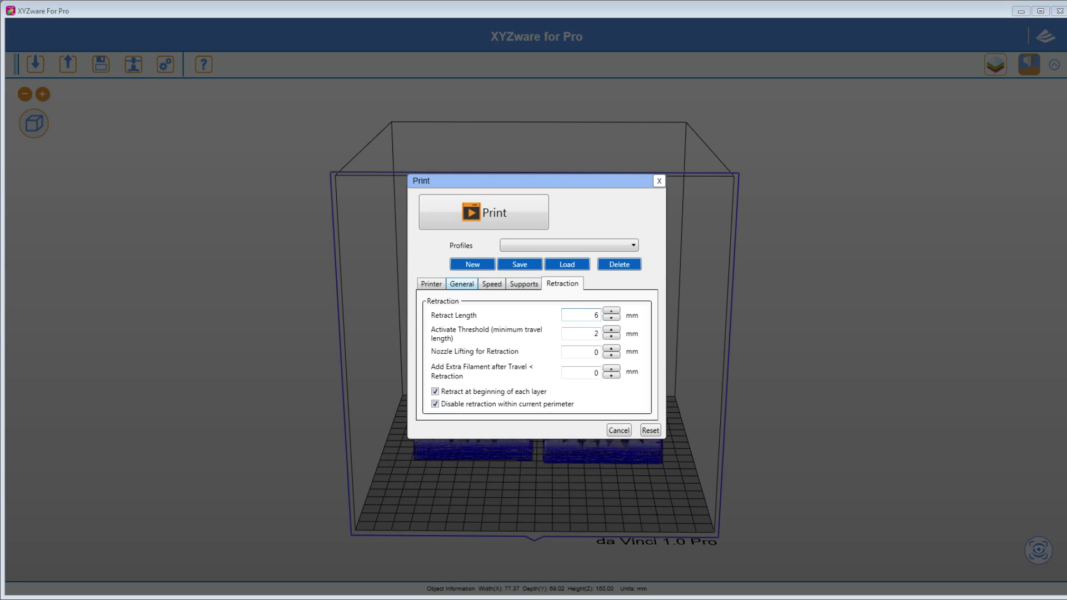
left_click(462, 283)
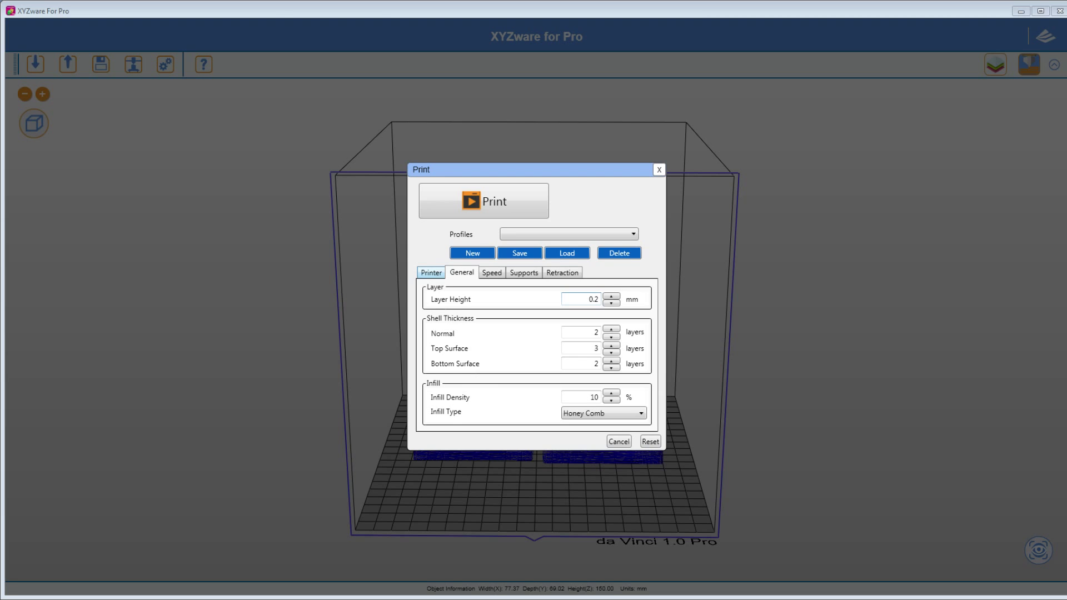
left_click(431, 273)
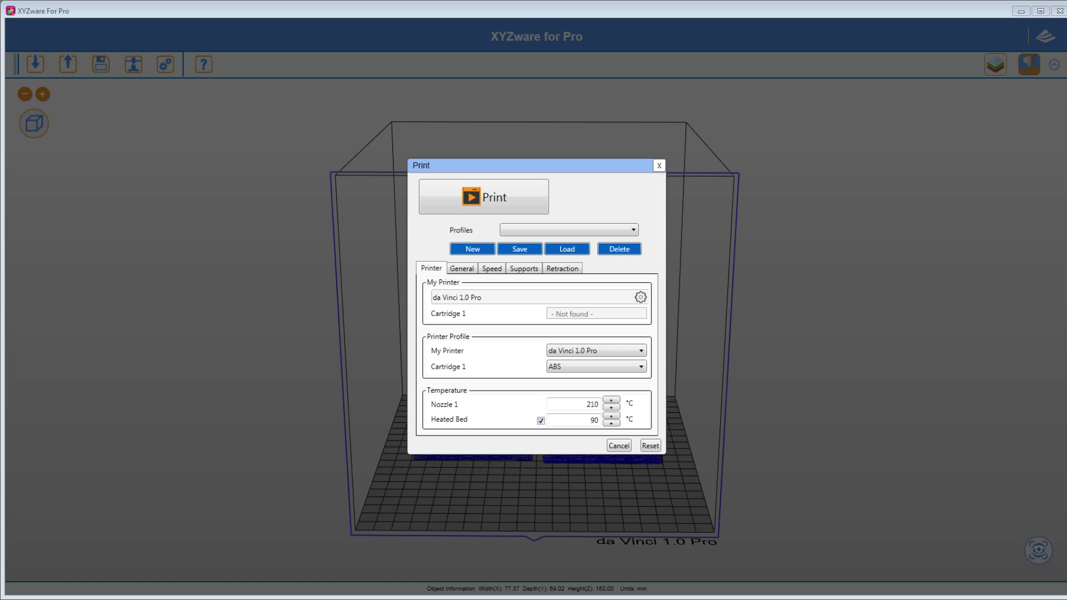
Save the current print settings as a new profile named ".2mm 10in ab"
left_click(519, 249)
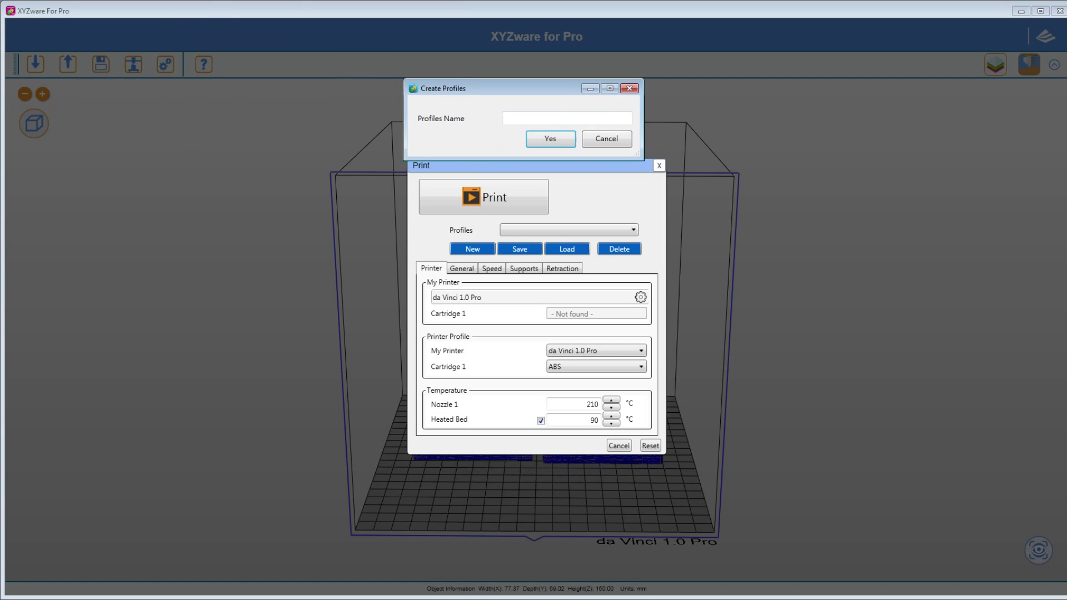
left_click(556, 119)
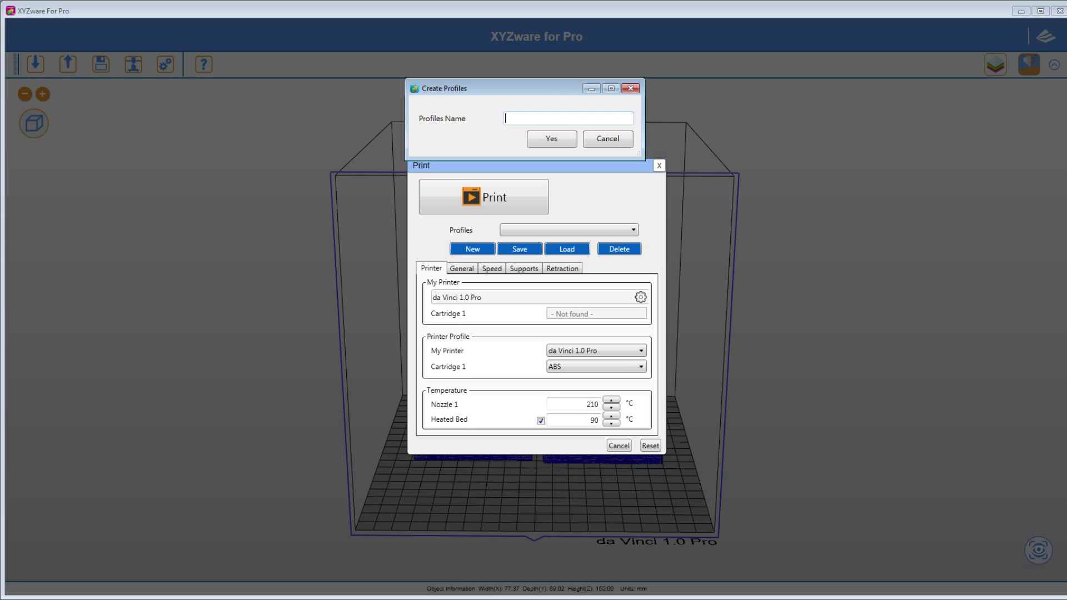
type(".2mm 10in ab")
key("Return")
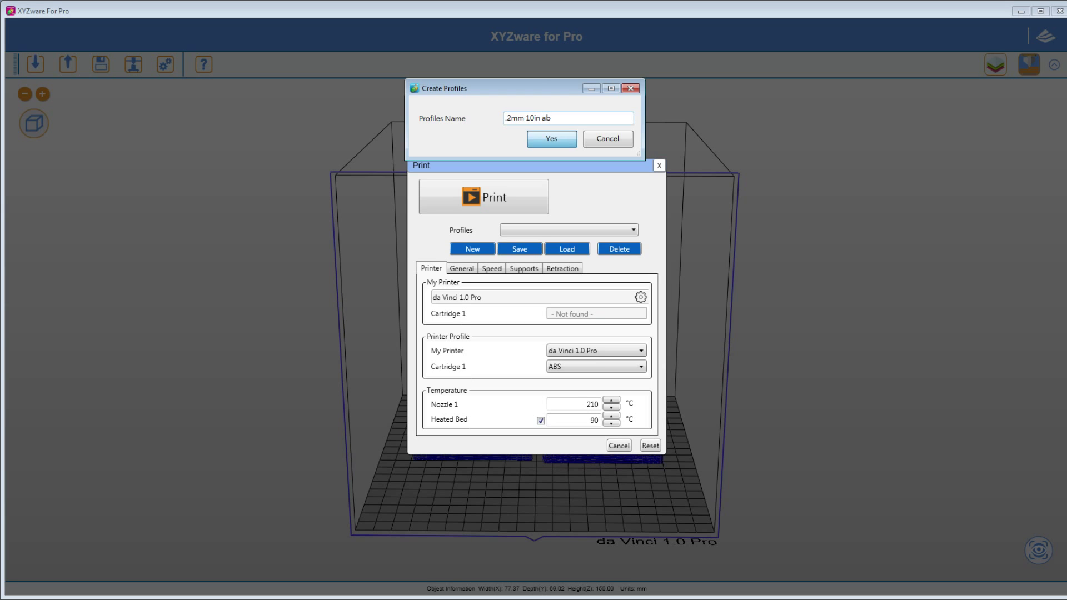
Choose the ".2mm 10in ab" profile and slice the two owls for printing
left_click(562, 230)
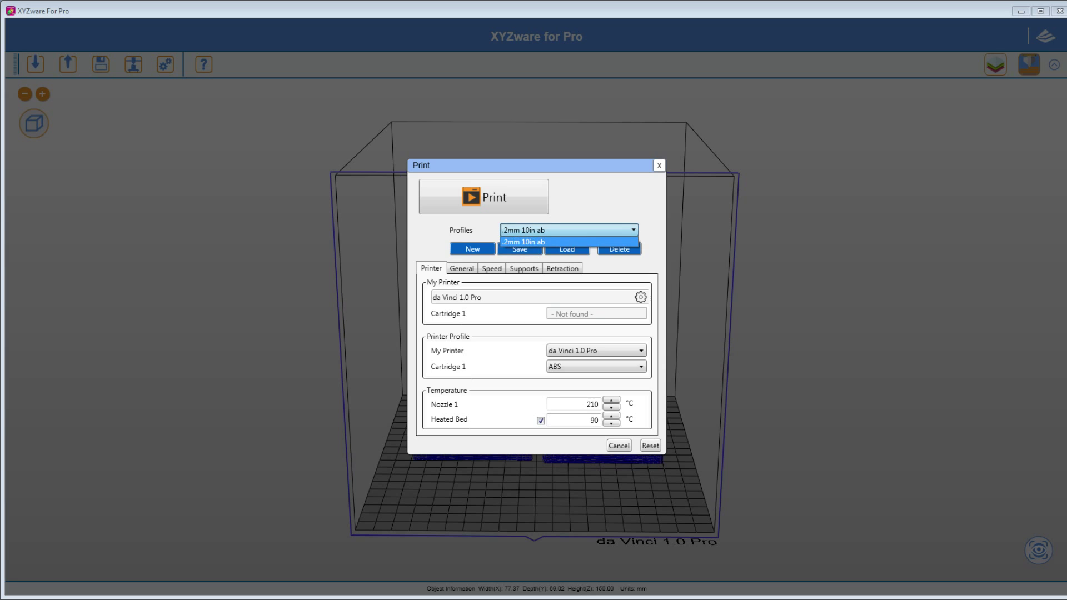
key("Return")
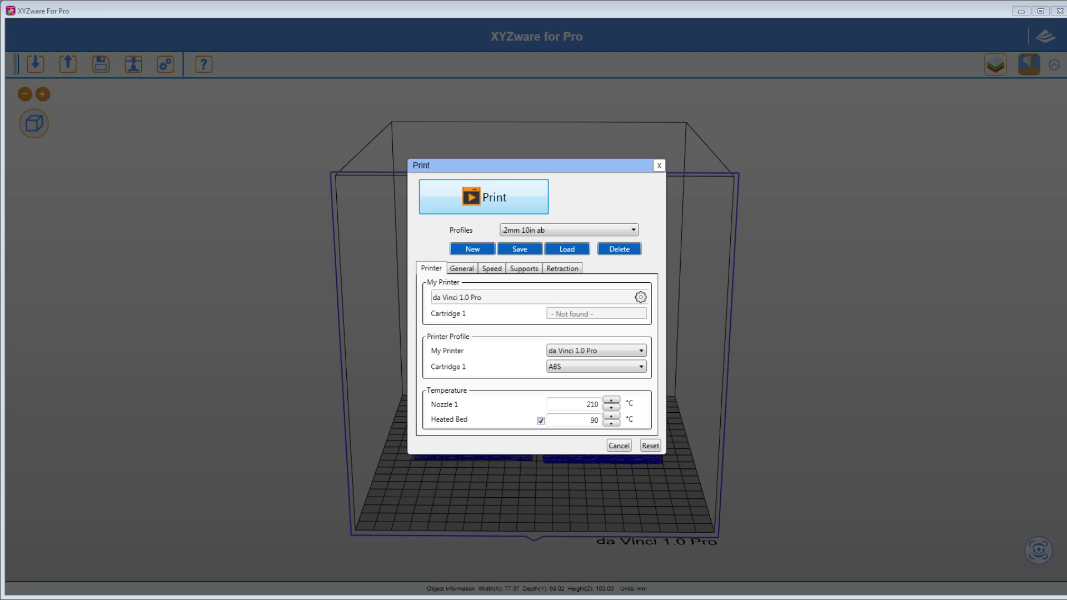
key("Return")
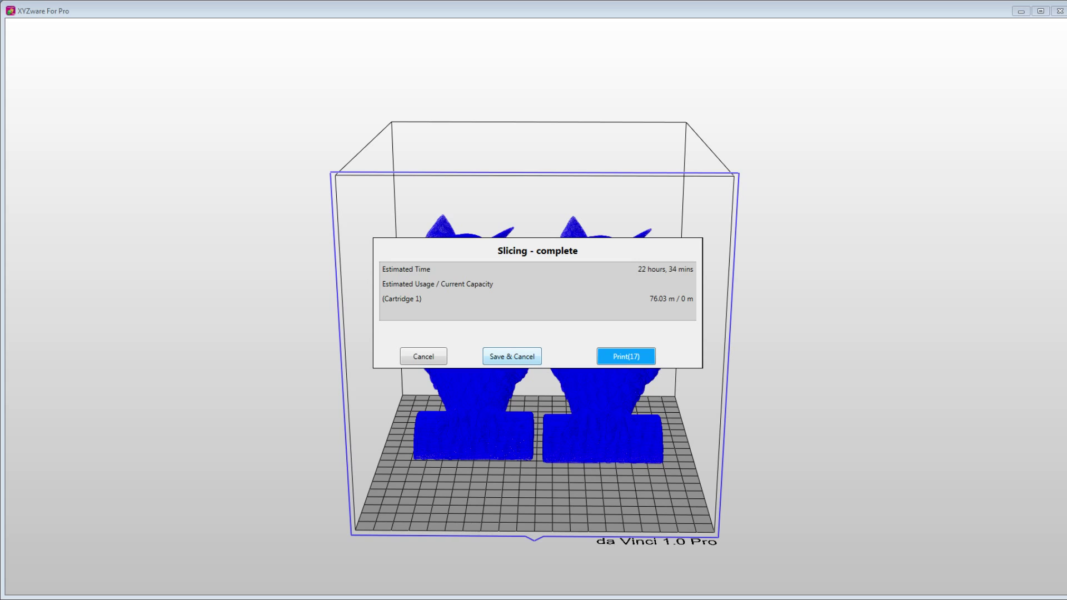
Save the sliced owls without printing, as the 3w file "OWL mm.3w" in the OWL folder
left_click(512, 356)
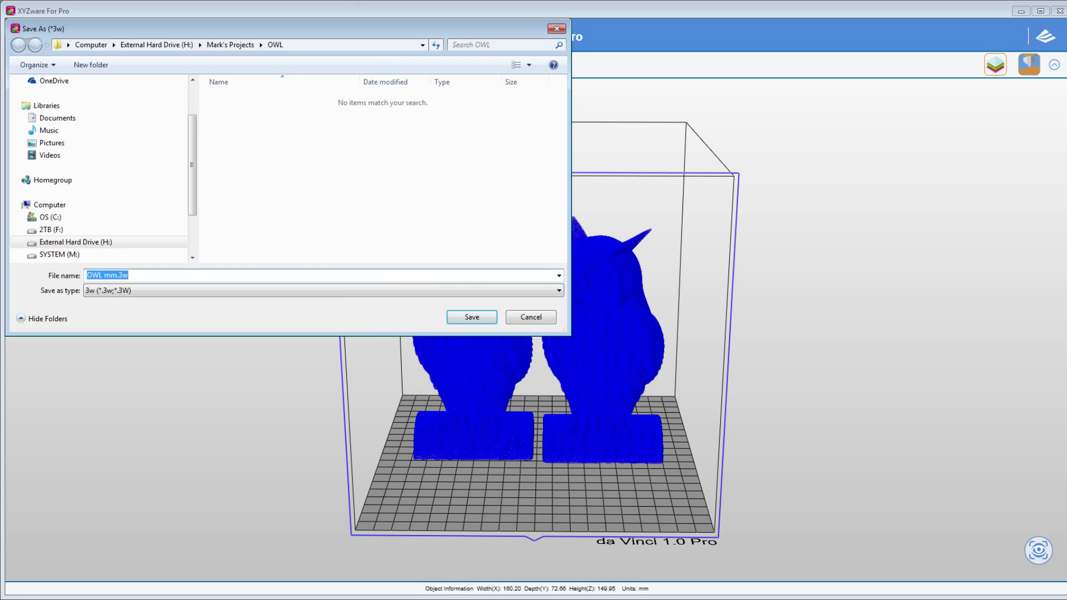
left_click(129, 276)
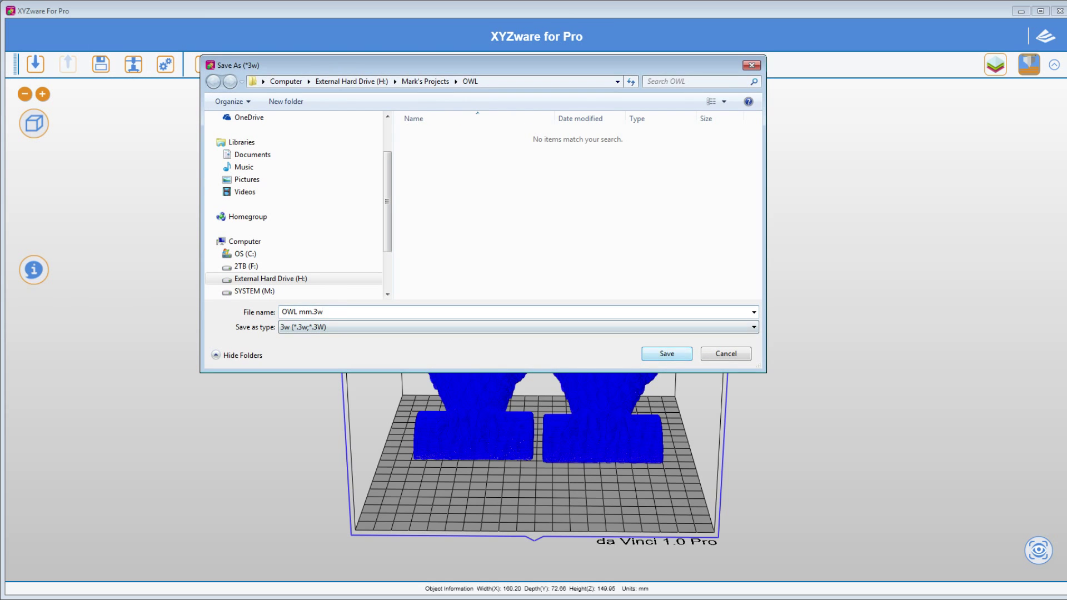
left_click(667, 353)
Examine the sliced toolpaths of both owls up close from several angles, including the heads and bases, and return to an overall view
left_click_drag(784, 350, 598, 313)
scroll(599, 311, "up", 10)
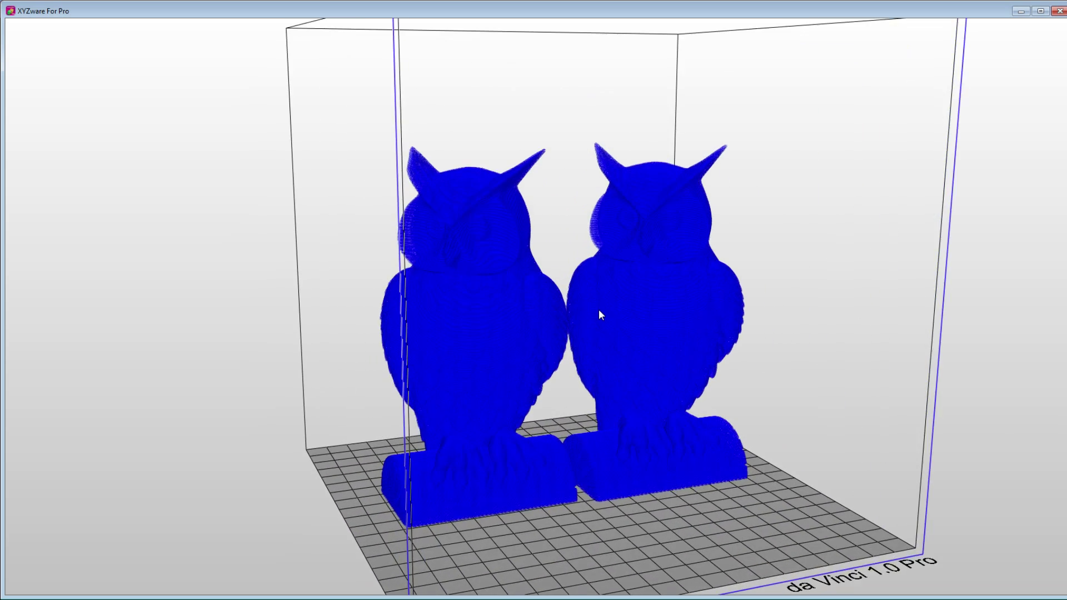
scroll(599, 307, "up", 10)
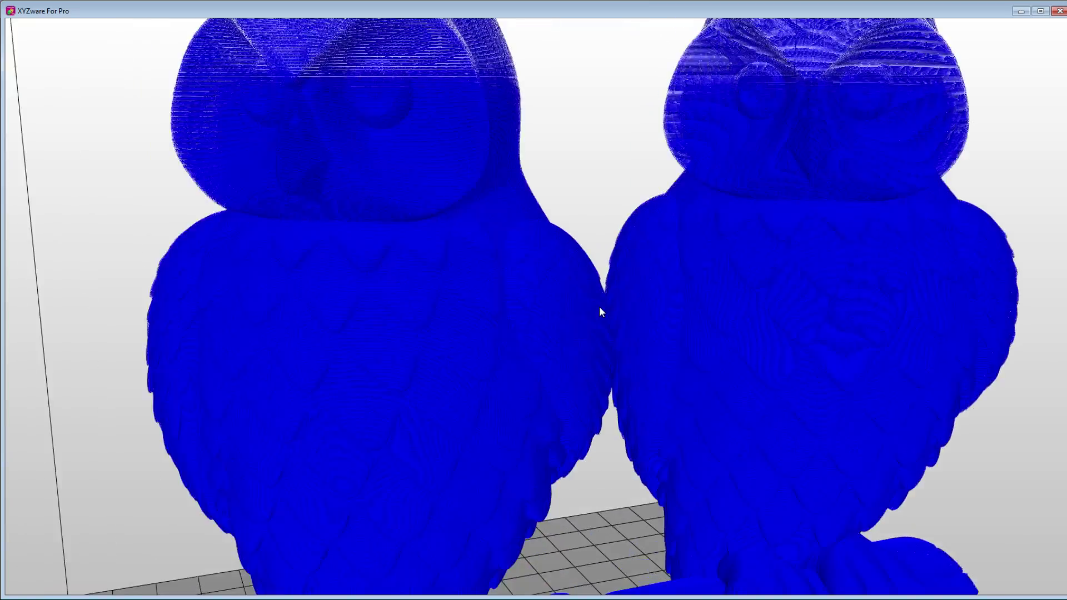
left_click_drag(616, 310, 304, 242)
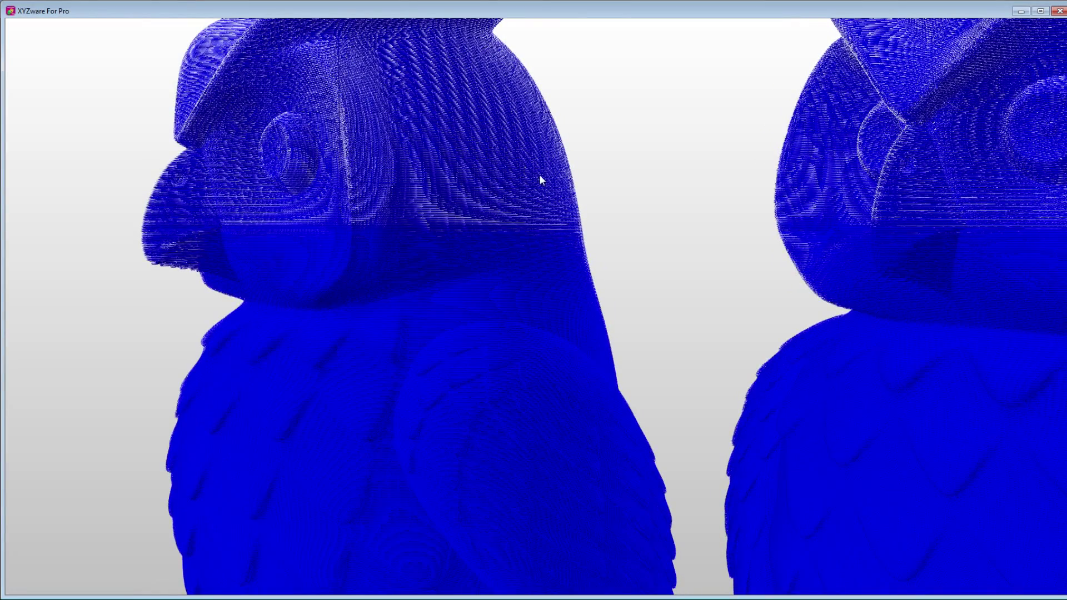
left_click_drag(540, 179, 518, 329)
right_click_drag(512, 302, 619, 223)
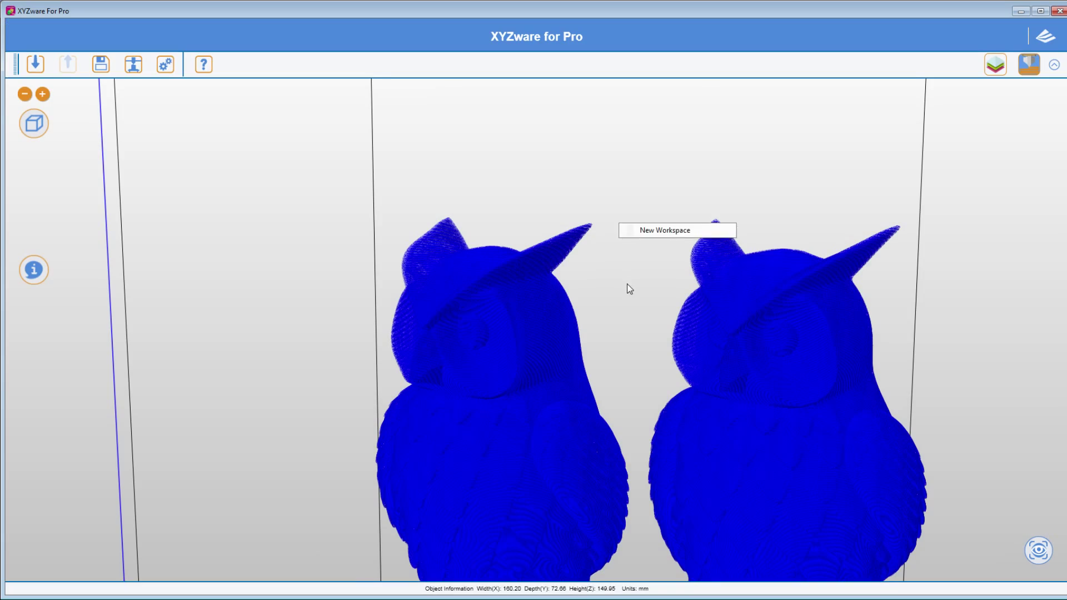
right_click_drag(620, 294, 591, 245)
scroll(586, 267, "down", 5)
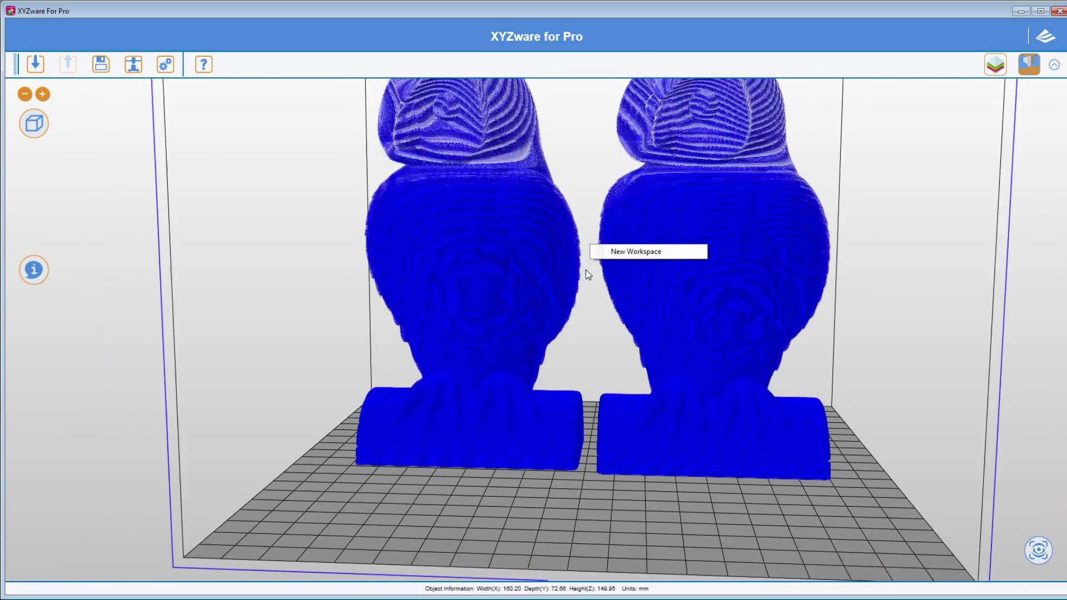
left_click(742, 317)
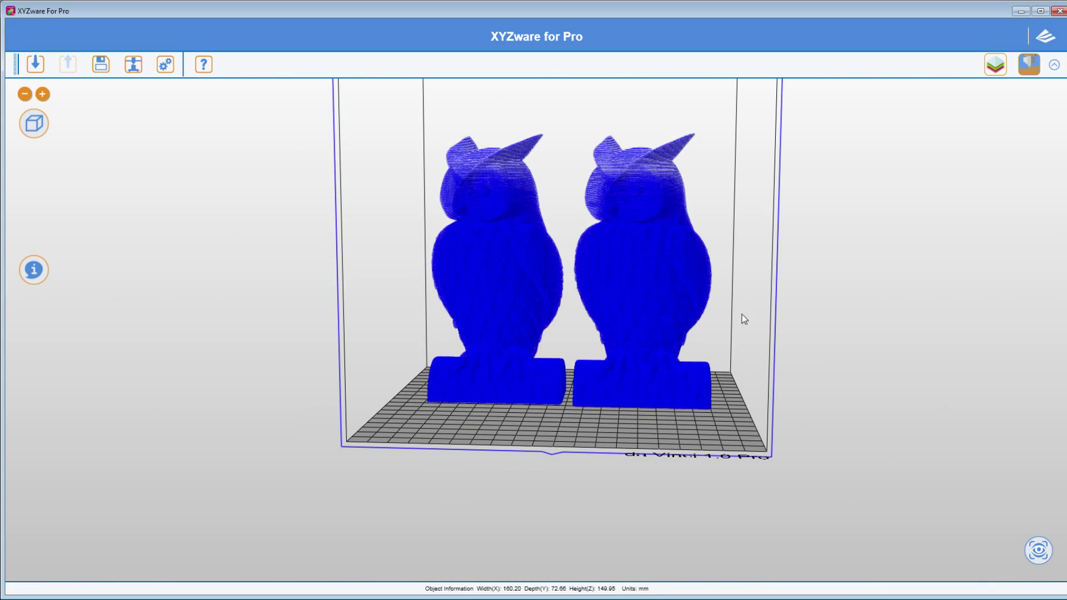
left_click_drag(742, 317, 733, 350)
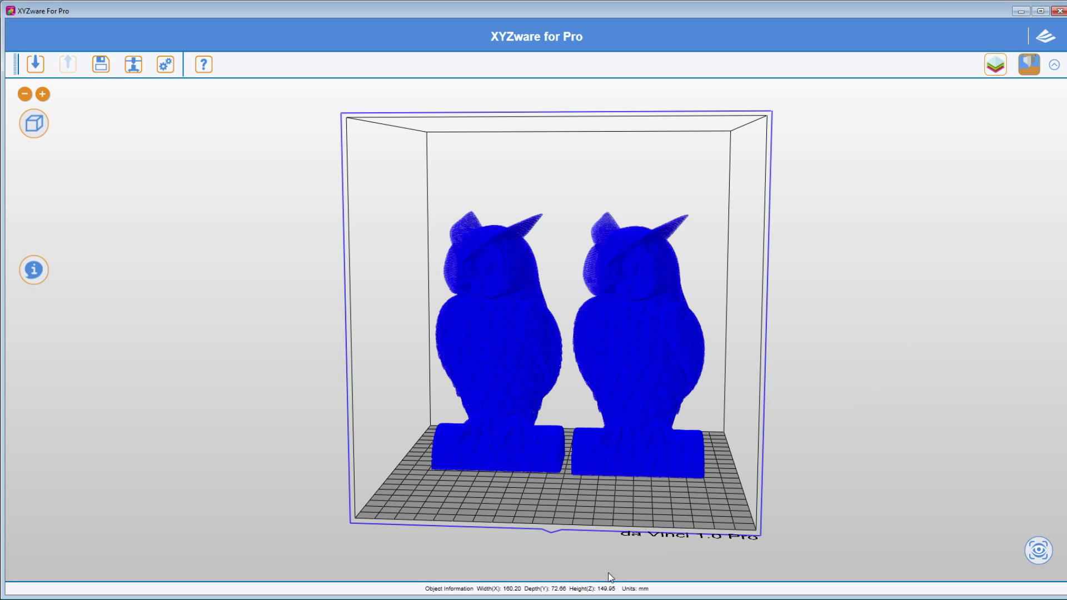
key("alt+Tab")
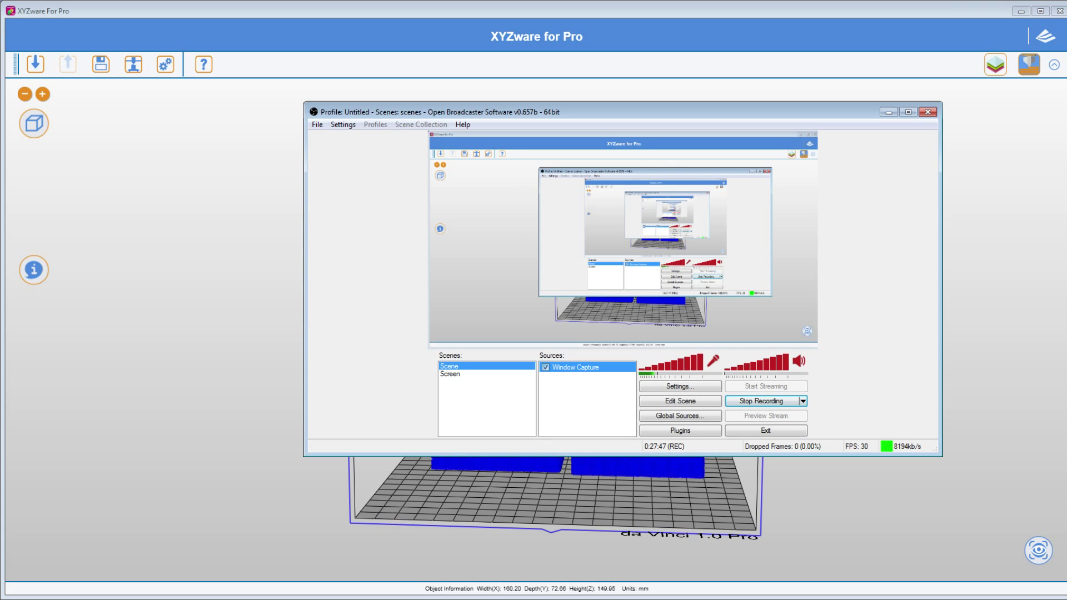